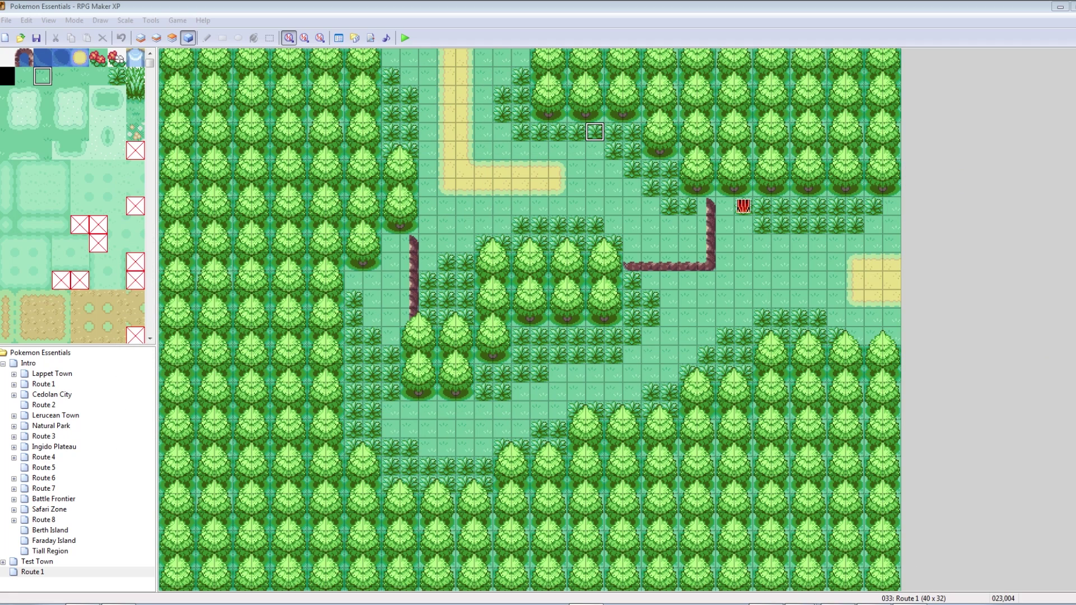
pyautogui.click(576, 187)
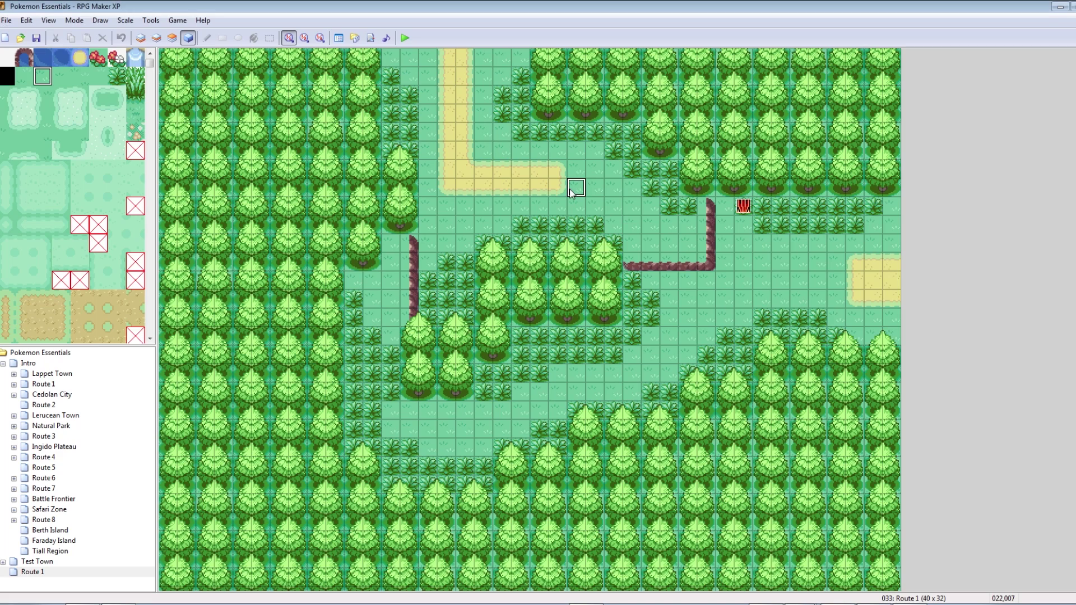
pyautogui.click(576, 137)
pyautogui.rightClick(577, 130)
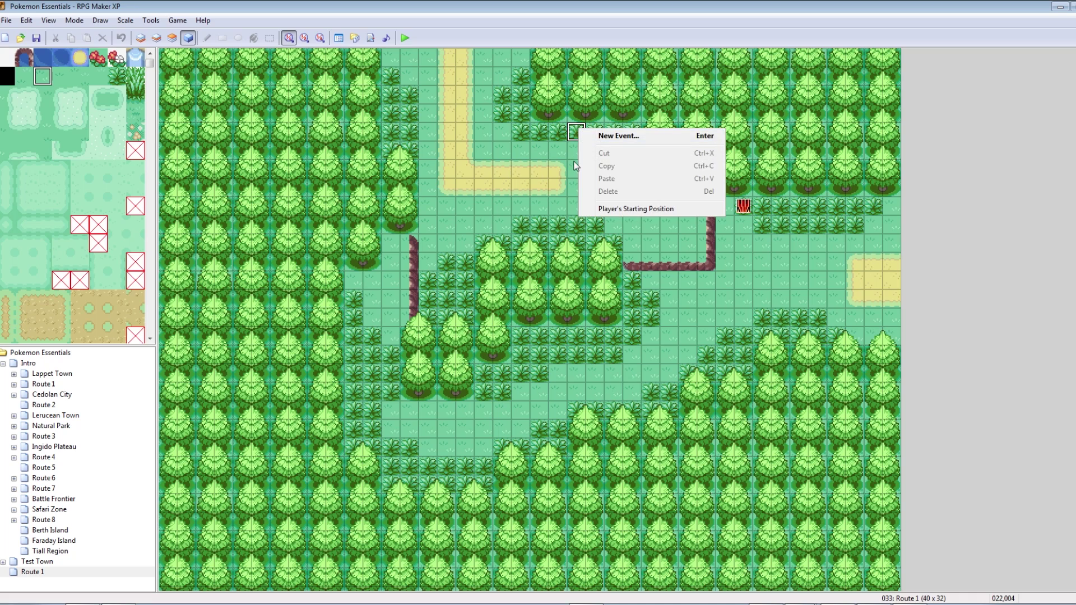
pyautogui.click(608, 136)
pyautogui.click(736, 124)
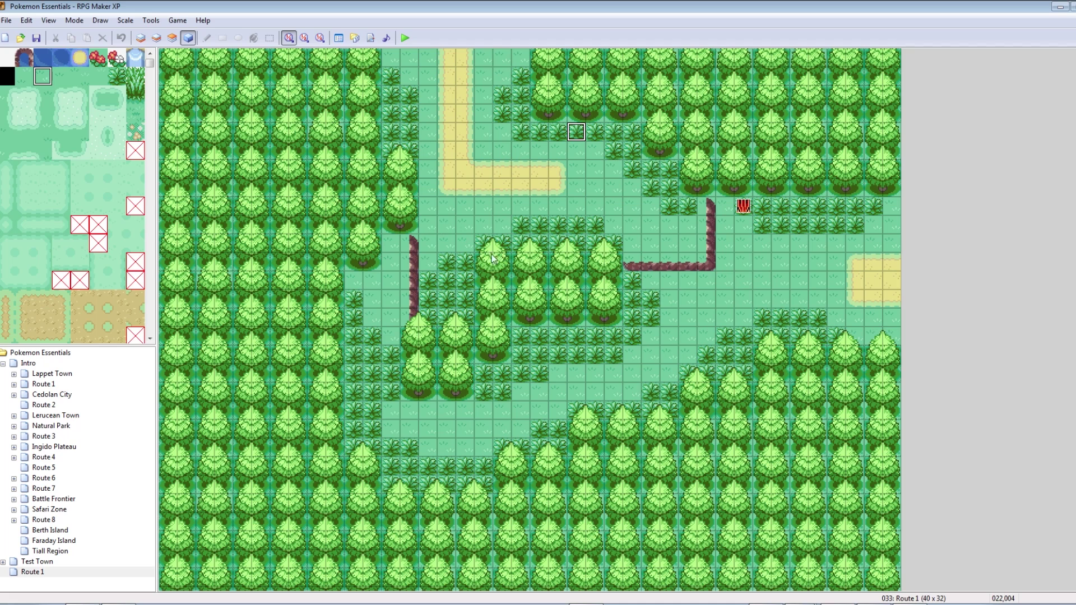
# - Open the Route 3 map and examine the trainer events placed along the upper edge of its sandy path
pyautogui.click(46, 437)
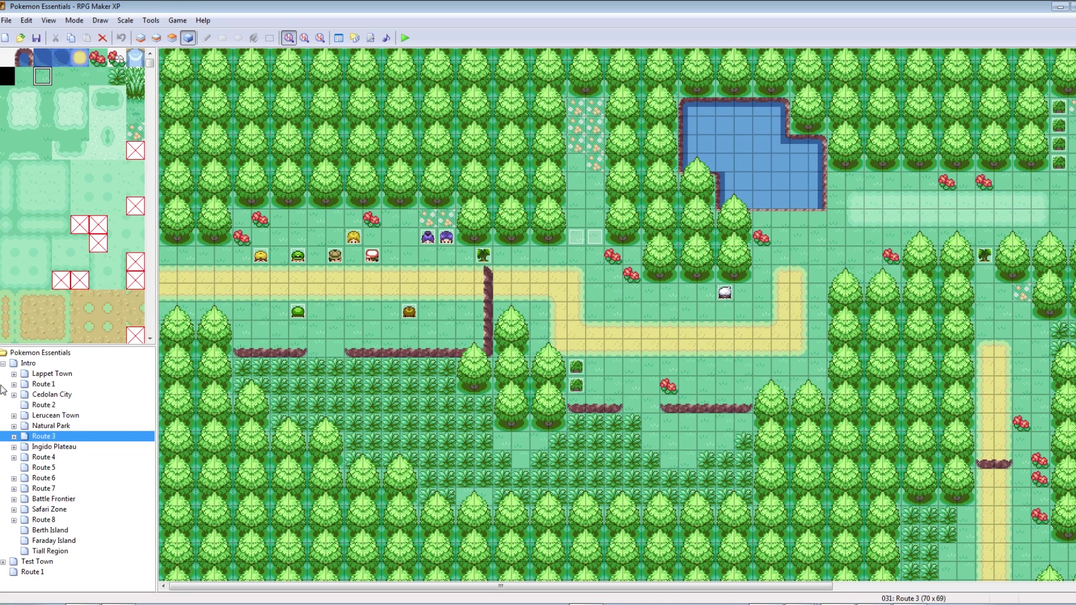
pyautogui.click(251, 285)
pyautogui.click(293, 285)
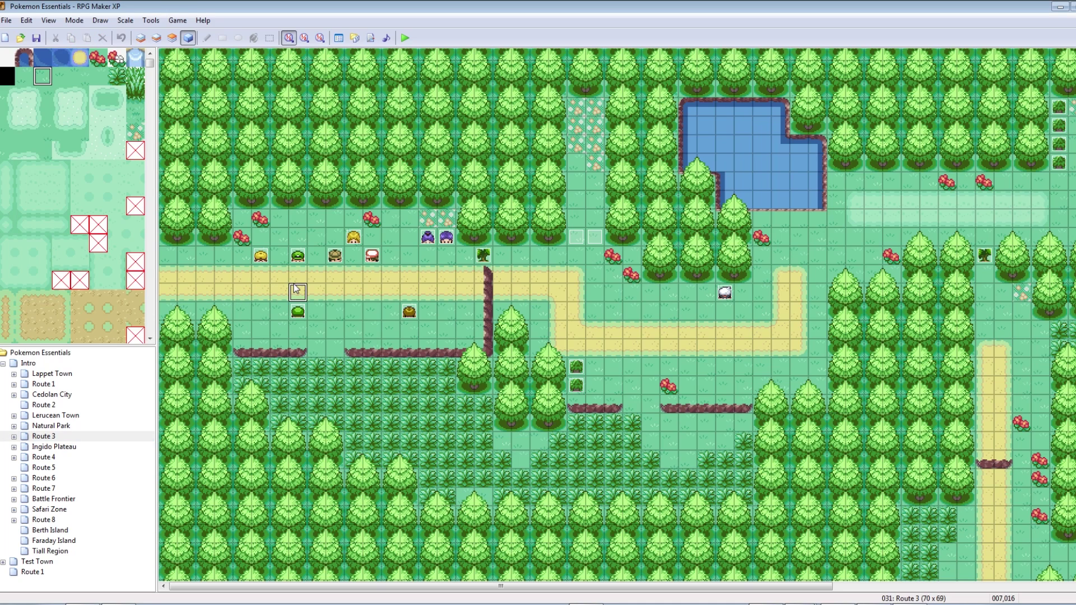
pyautogui.click(258, 257)
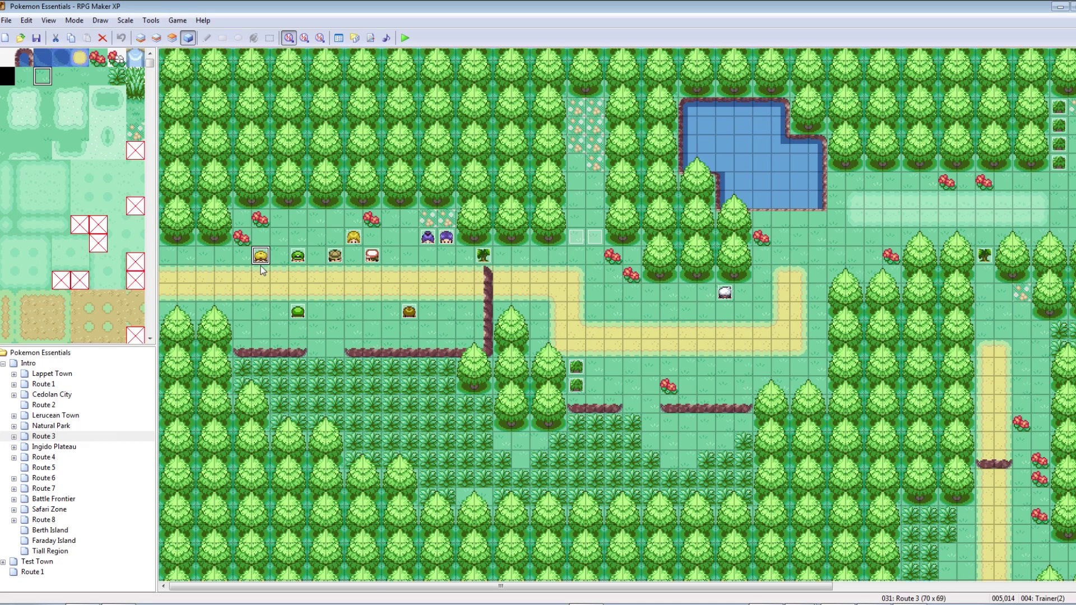
pyautogui.click(296, 258)
pyautogui.click(297, 275)
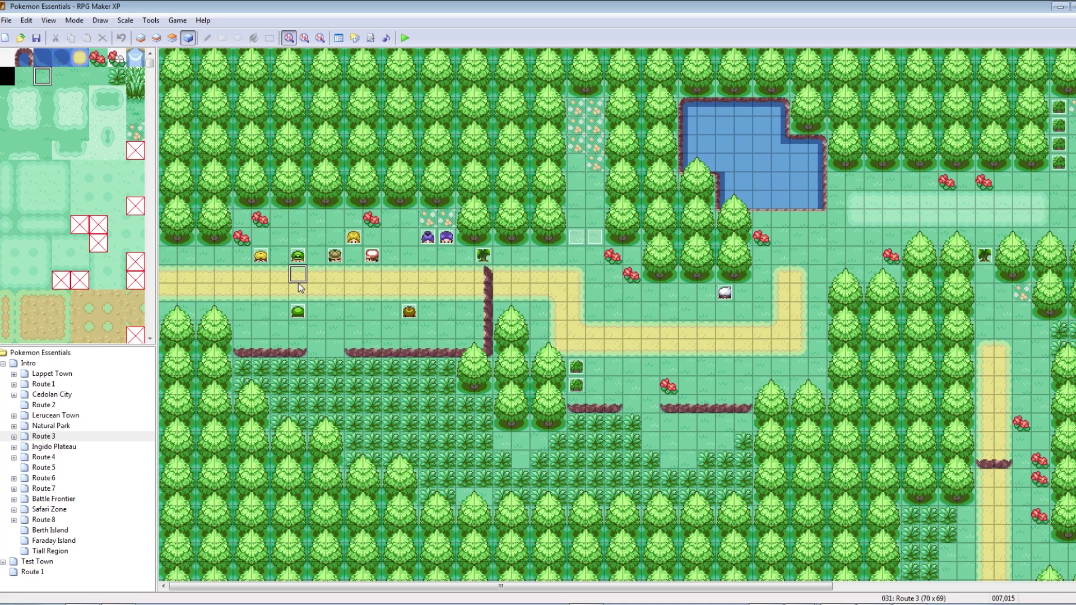
pyautogui.click(353, 256)
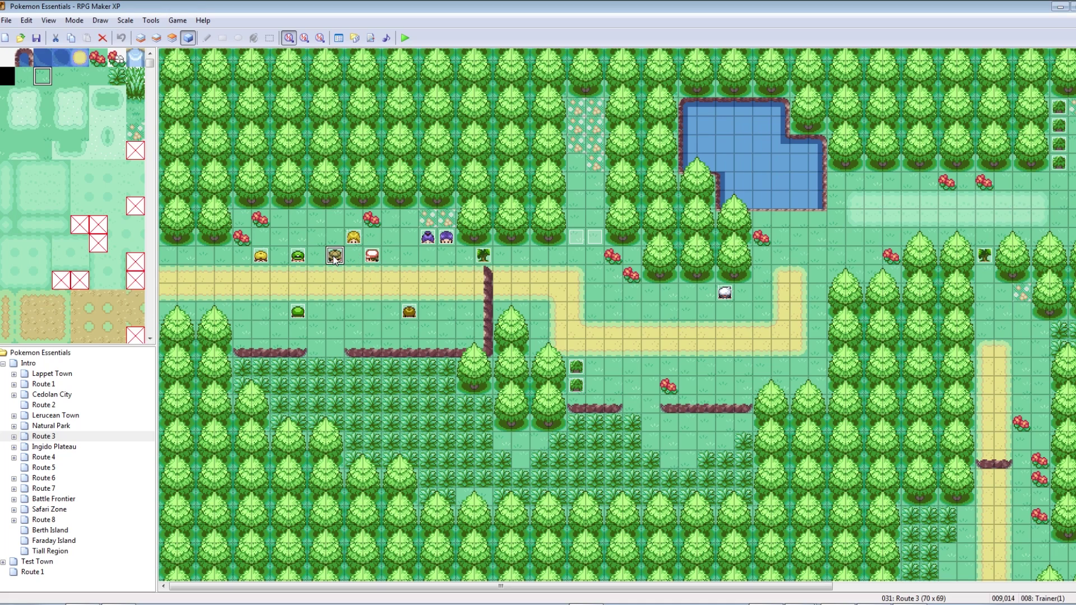
# - Examine the event commands of the double-battle trainer below the Route 3 path, and look over the paired trainers by the flowers
pyautogui.click(409, 292)
pyautogui.click(409, 312)
pyautogui.doubleClick(409, 312)
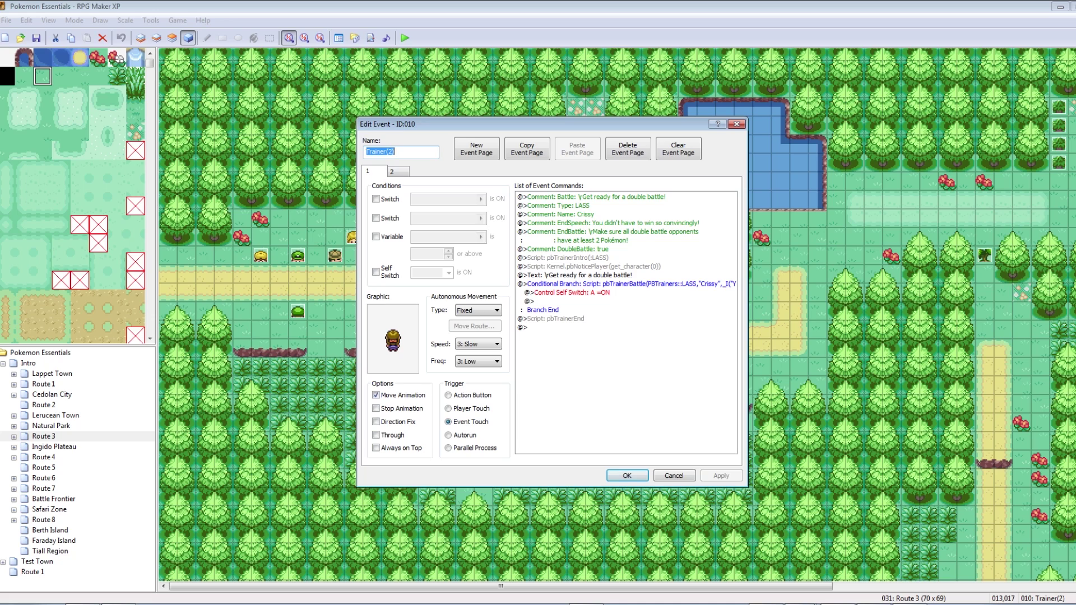
pyautogui.press('Escape')
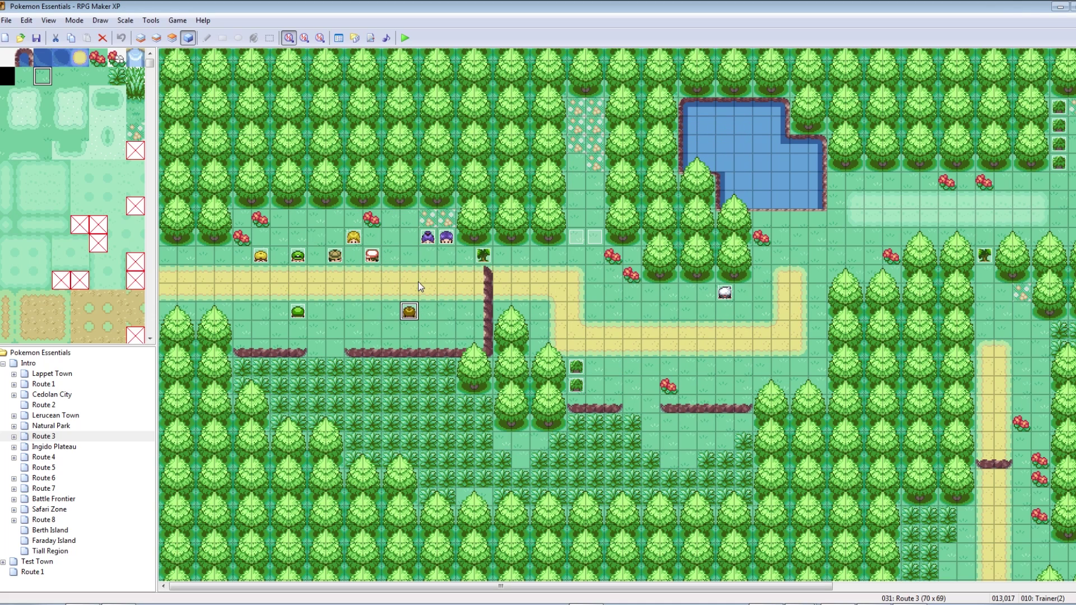
pyautogui.click(433, 239)
pyautogui.click(431, 258)
pyautogui.click(372, 260)
pyautogui.click(425, 239)
pyautogui.click(421, 270)
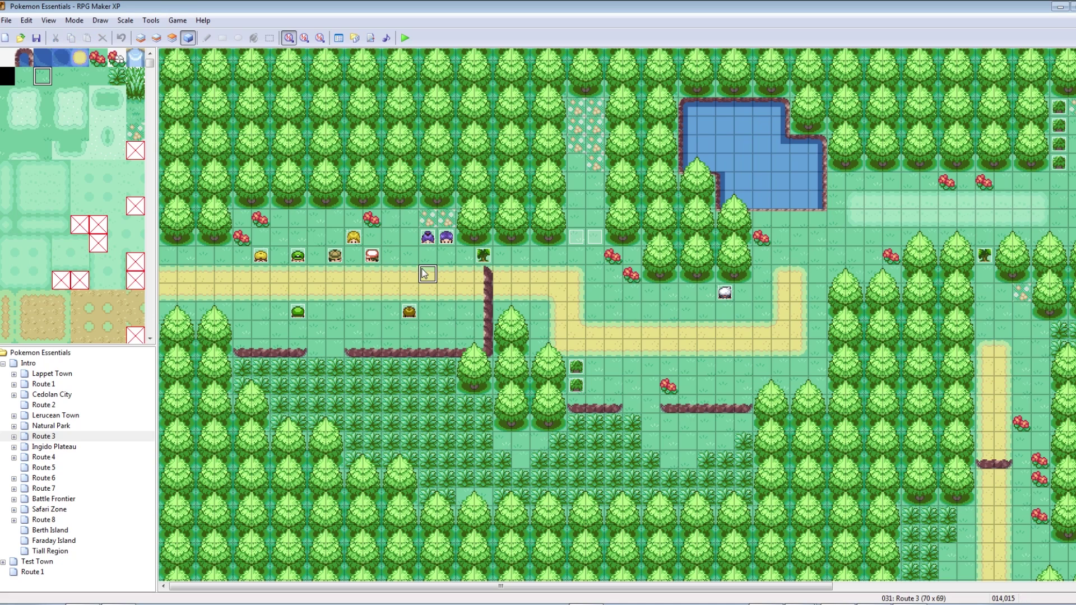
# - Copy the westernmost trainer event on Route 3 into the standalone Route 1 map and place it at tile 023,004 in the grass
pyautogui.click(264, 263)
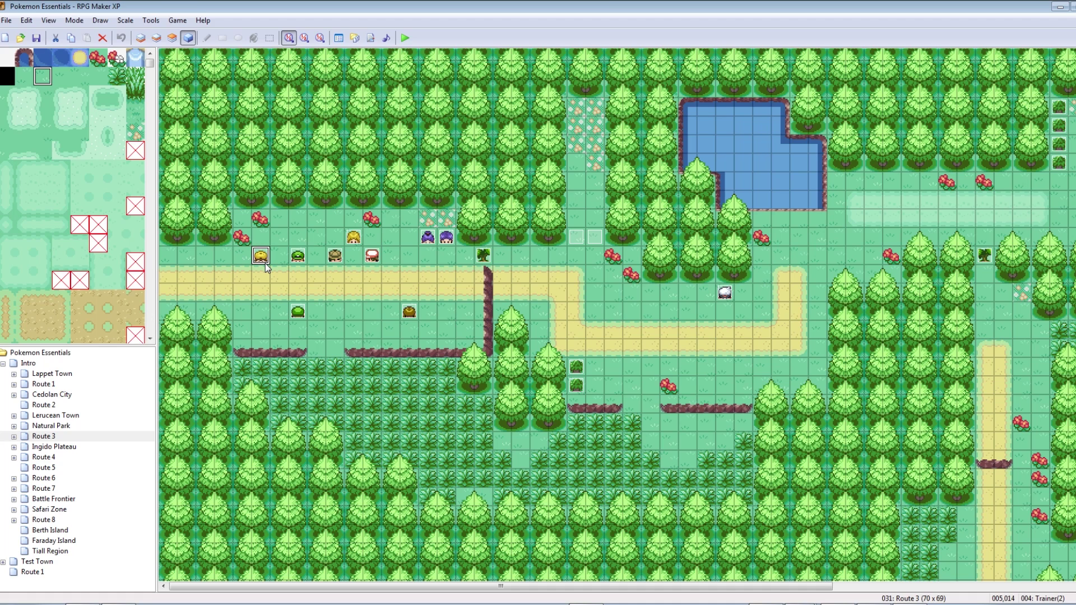
pyautogui.click(32, 572)
pyautogui.click(594, 187)
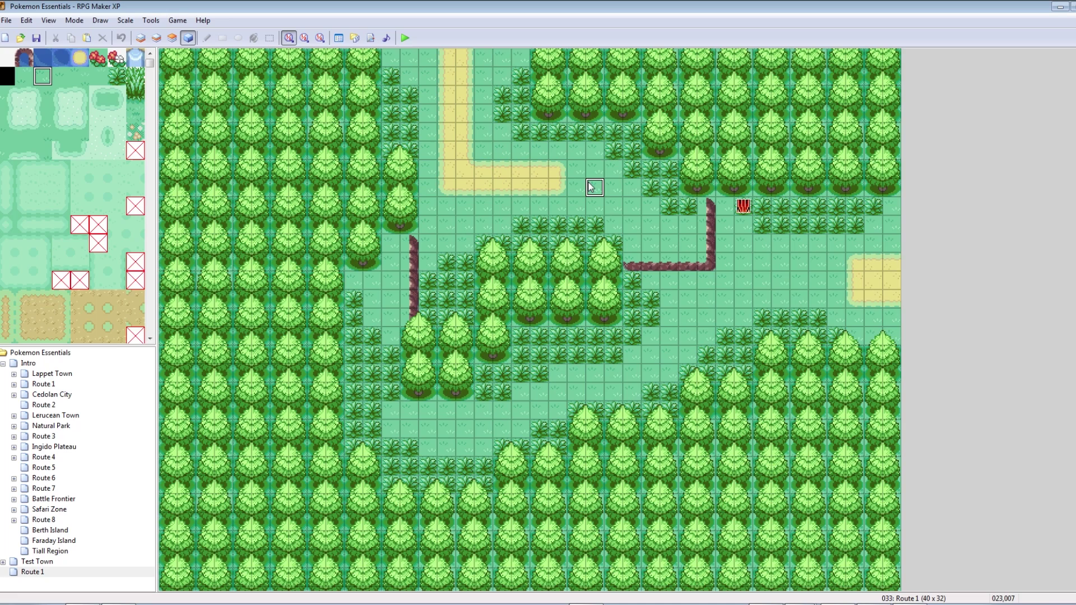
pyautogui.hotkey('ctrl', 'v')
pyautogui.moveTo(594, 187); pyautogui.dragTo(598, 140)
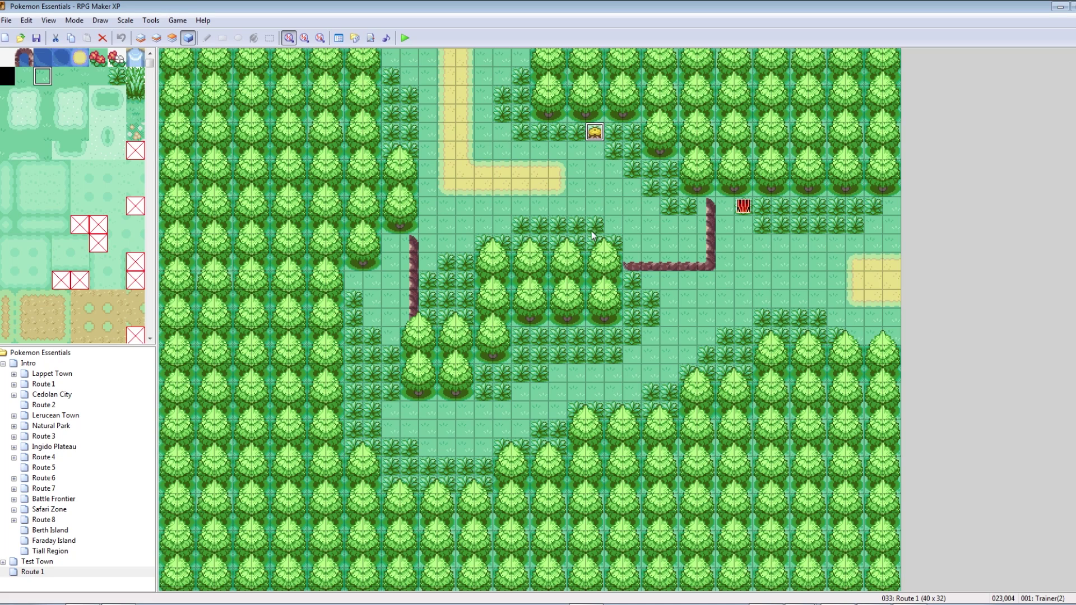
# - Open the copied trainer event on Route 1 and examine its Battle and Type comments
pyautogui.doubleClick(595, 133)
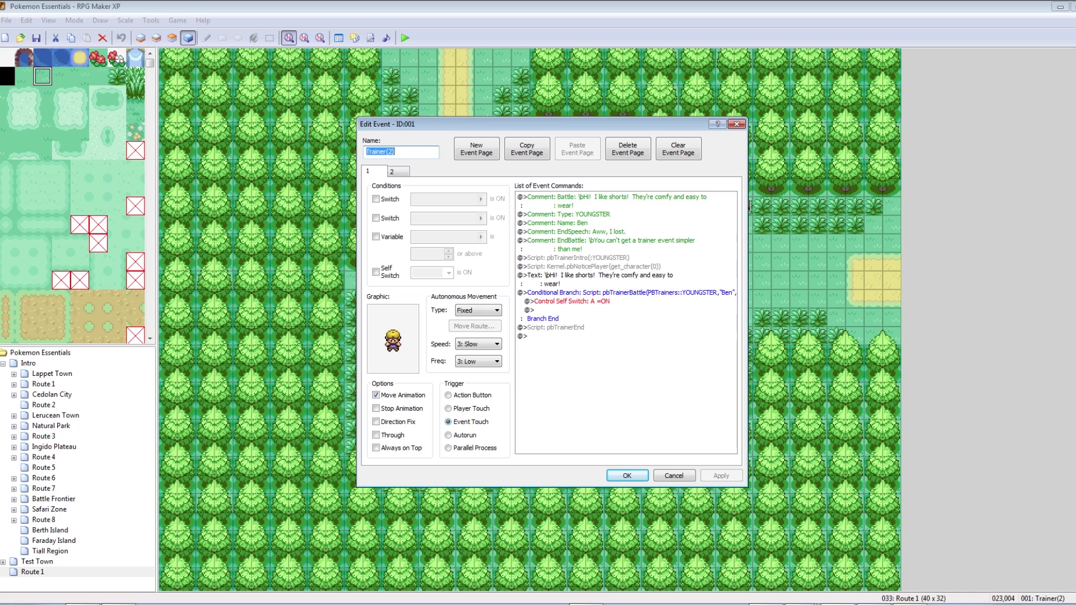
pyautogui.click(595, 214)
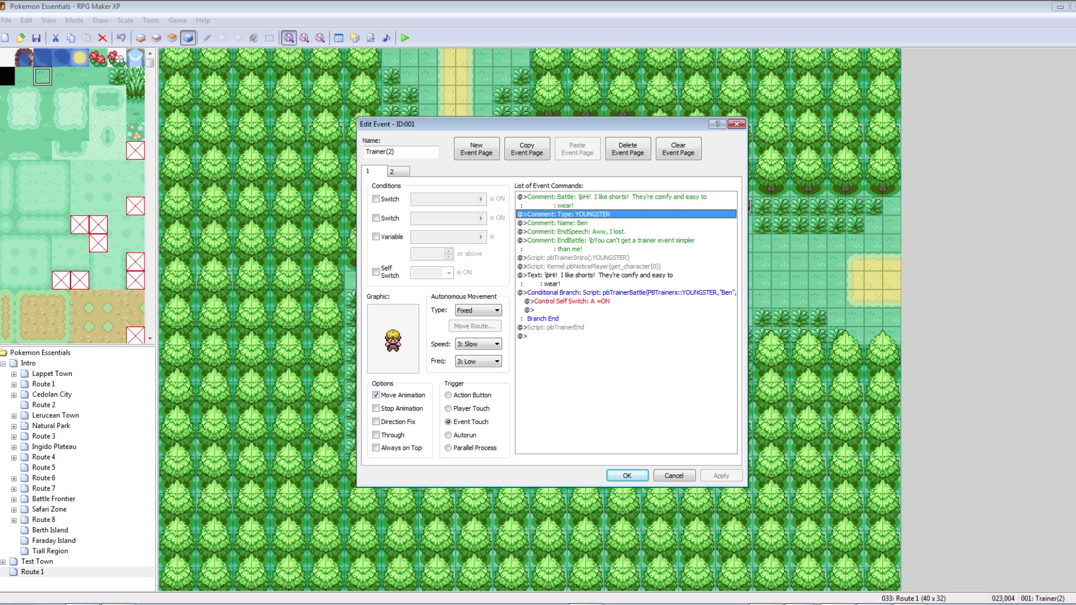
pyautogui.press('Up')
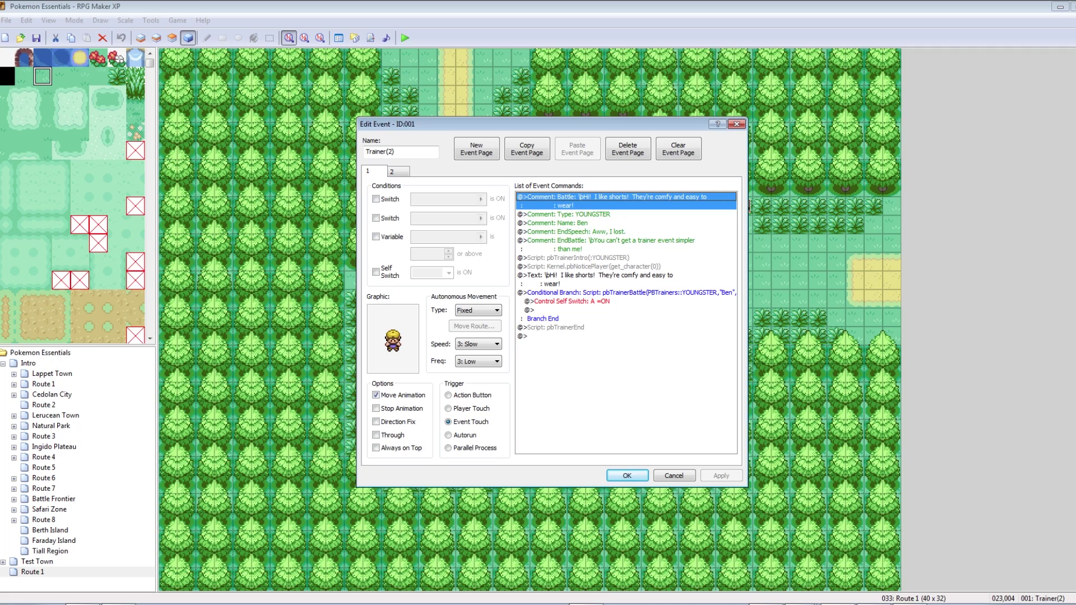
pyautogui.press('Down')
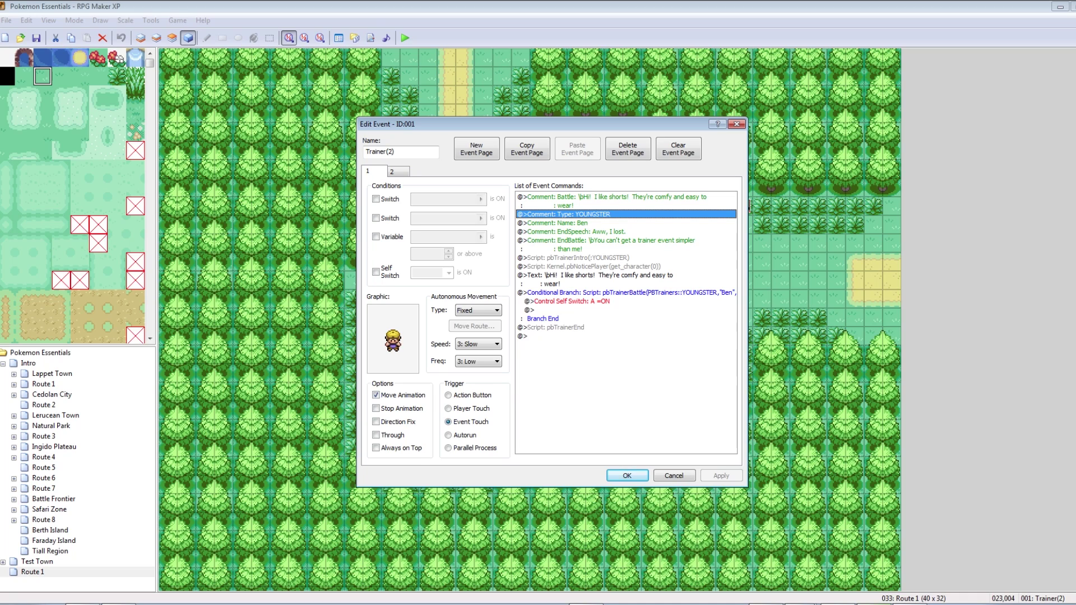
# - Locate the trainertypes file in the game project's PBS folder and switch to trainertypes.txt in Notepad++
pyautogui.hotkey('alt', 'Tab')
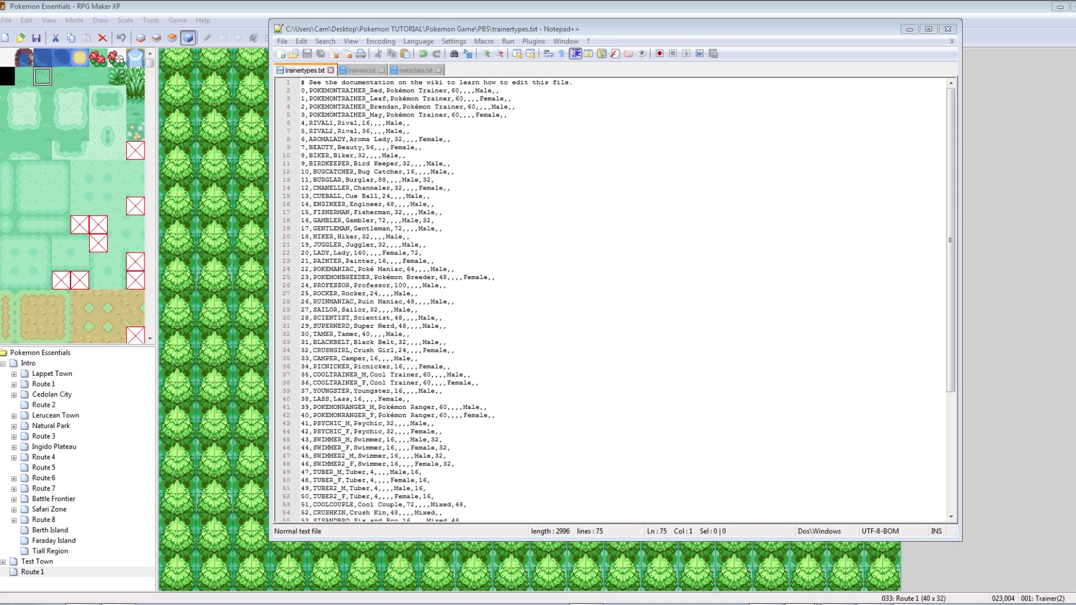
pyautogui.hotkey('alt', 'Tab')
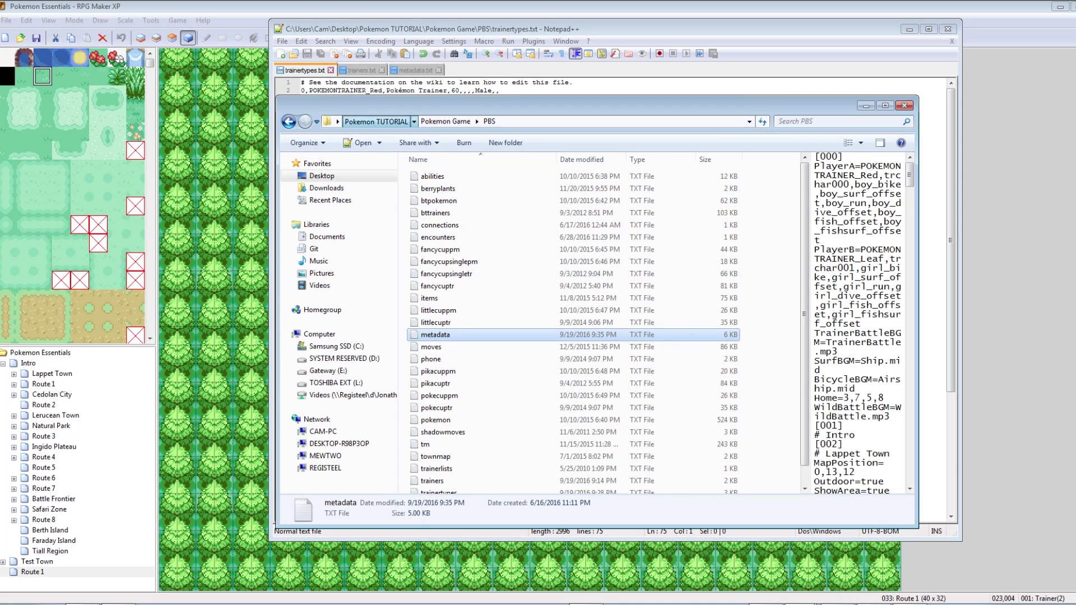
pyautogui.click(375, 122)
pyautogui.doubleClick(437, 191)
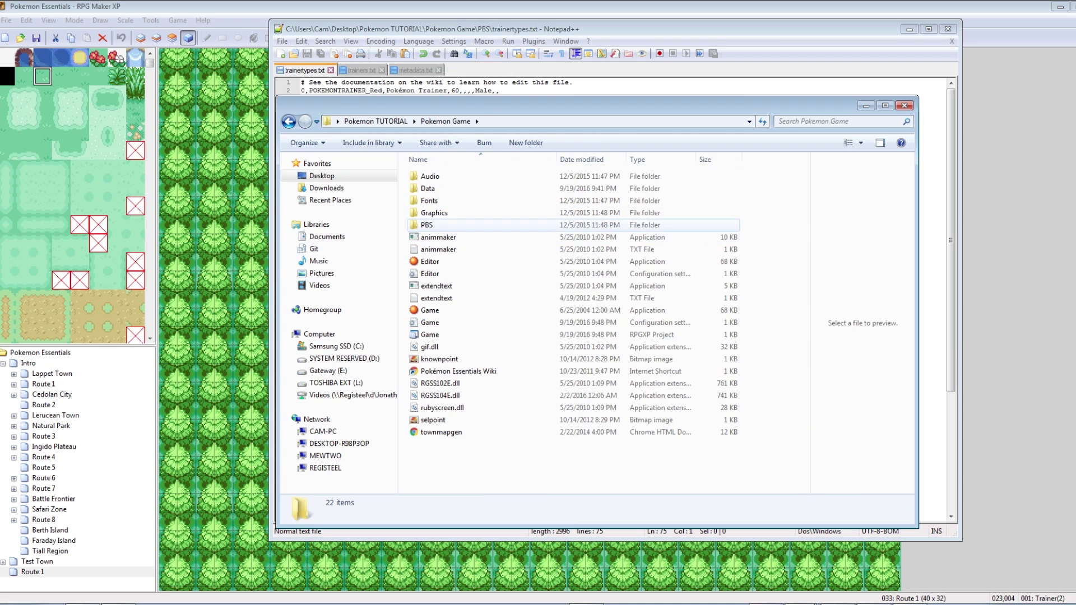
pyautogui.doubleClick(426, 225)
pyautogui.scroll(-1, 437, 311)
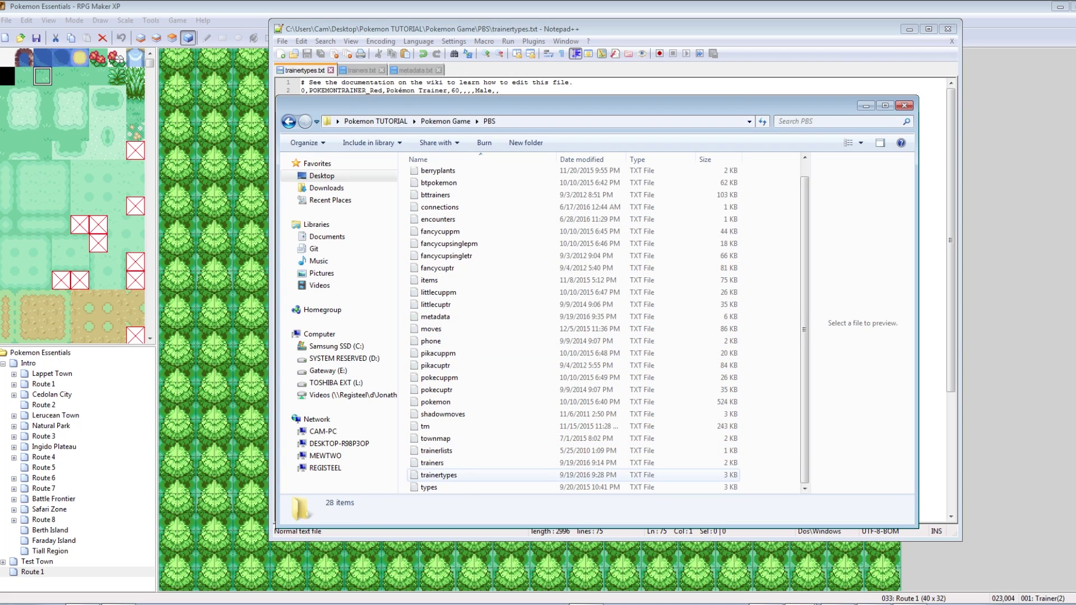
pyautogui.hotkey('alt', 'Tab')
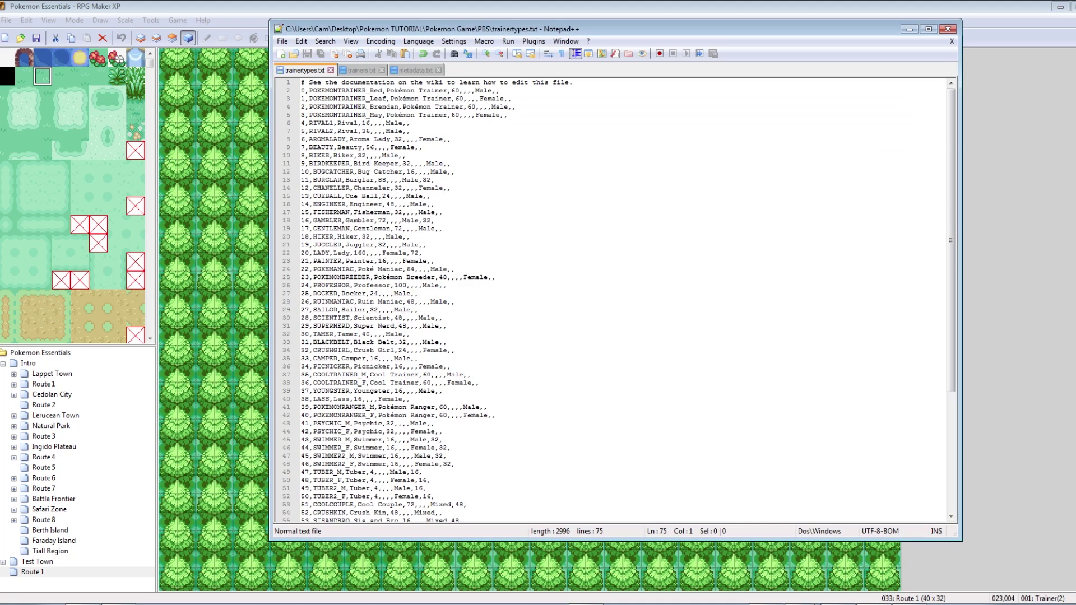
# - Examine the list of trainer type definitions in trainertypes.txt down to its last entries
pyautogui.scroll(-2, 622, 300)
pyautogui.scroll(2, 622, 299)
pyautogui.click(316, 155)
pyautogui.press('Up')
pyautogui.press('Up')
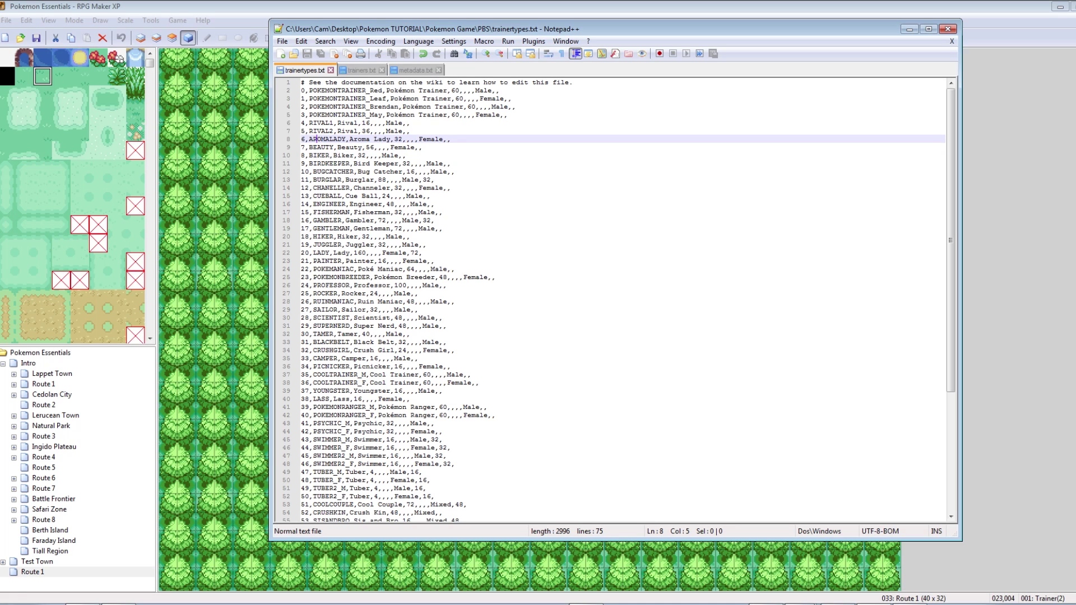
pyautogui.click(333, 261)
pyautogui.scroll(-7, 333, 261)
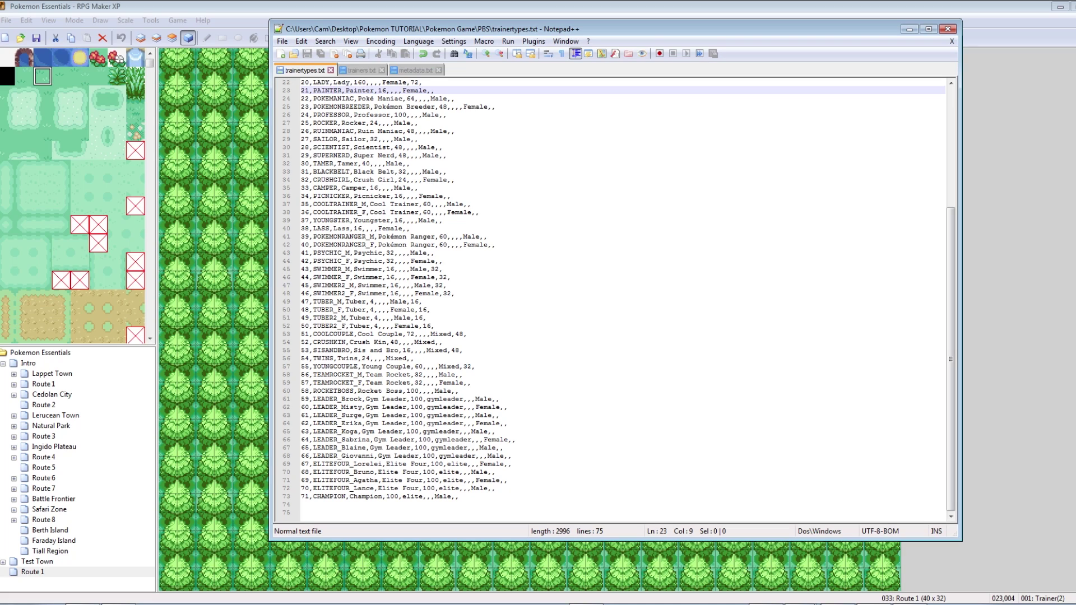
# - Duplicate the CHAMPION entry onto line 74 of trainertypes.txt, renumber the copy as 72, and save the file
pyautogui.click(302, 505)
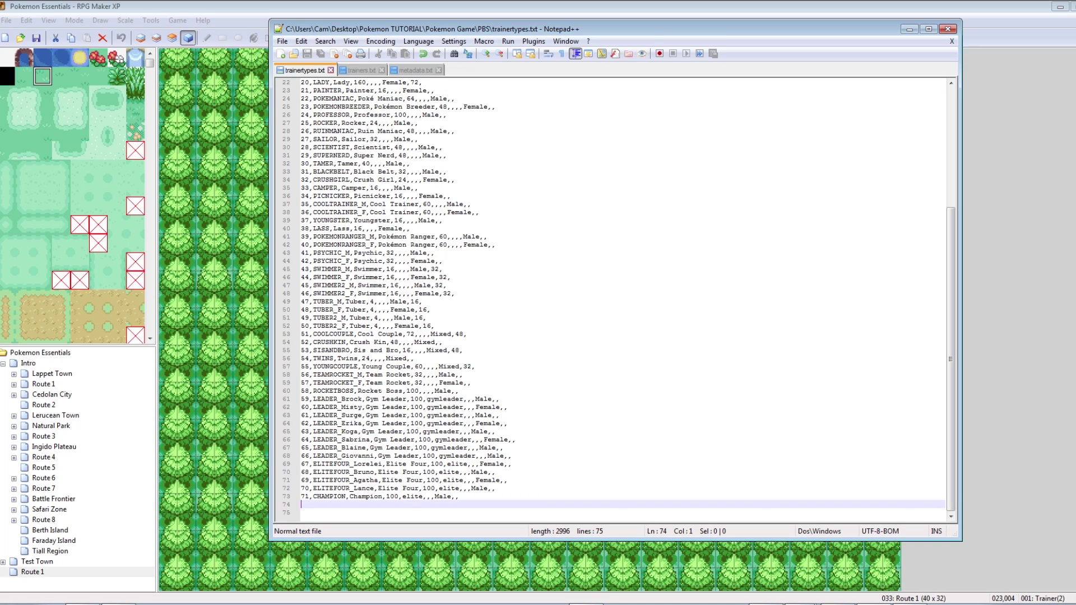
pyautogui.scroll(7, 313, 504)
pyautogui.scroll(-7, 314, 504)
pyautogui.scroll(7, 313, 505)
pyautogui.scroll(-7, 313, 504)
pyautogui.press('Left')
pyautogui.hotkey('shift', 'Left')
pyautogui.hotkey('shift', 'Left')
pyautogui.hotkey('shift', 'Left')
pyautogui.hotkey('shift', 'Left')
pyautogui.hotkey('shift', 'Left')
pyautogui.hotkey('shift', 'Left')
pyautogui.hotkey('shift', 'Left')
pyautogui.hotkey('shift', 'Left')
pyautogui.hotkey('shift', 'Left')
pyautogui.hotkey('shift', 'Left')
pyautogui.hotkey('shift', 'Left')
pyautogui.hotkey('shift', 'Left')
pyautogui.hotkey('shift', 'Left')
pyautogui.hotkey('shift', 'Left')
pyautogui.hotkey('shift', 'Left')
pyautogui.hotkey('shift', 'Left')
pyautogui.hotkey('shift', 'Left')
pyautogui.hotkey('shift', 'Left')
pyautogui.hotkey('shift', 'Left')
pyautogui.hotkey('shift', 'Left')
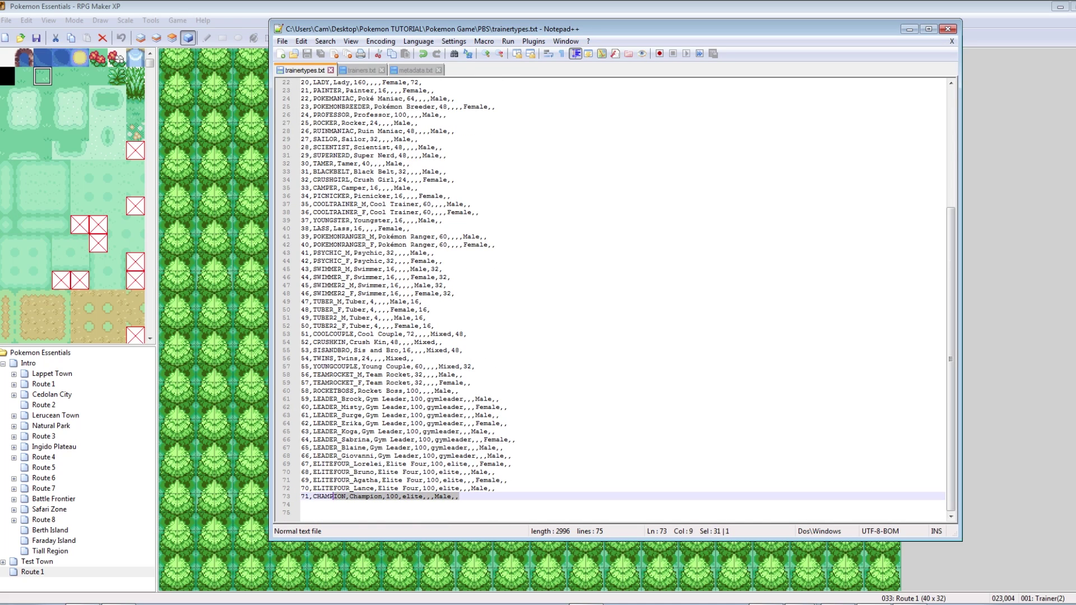
pyautogui.hotkey('ctrl', 'c')
pyautogui.press('Down')
pyautogui.hotkey('ctrl', 'v')
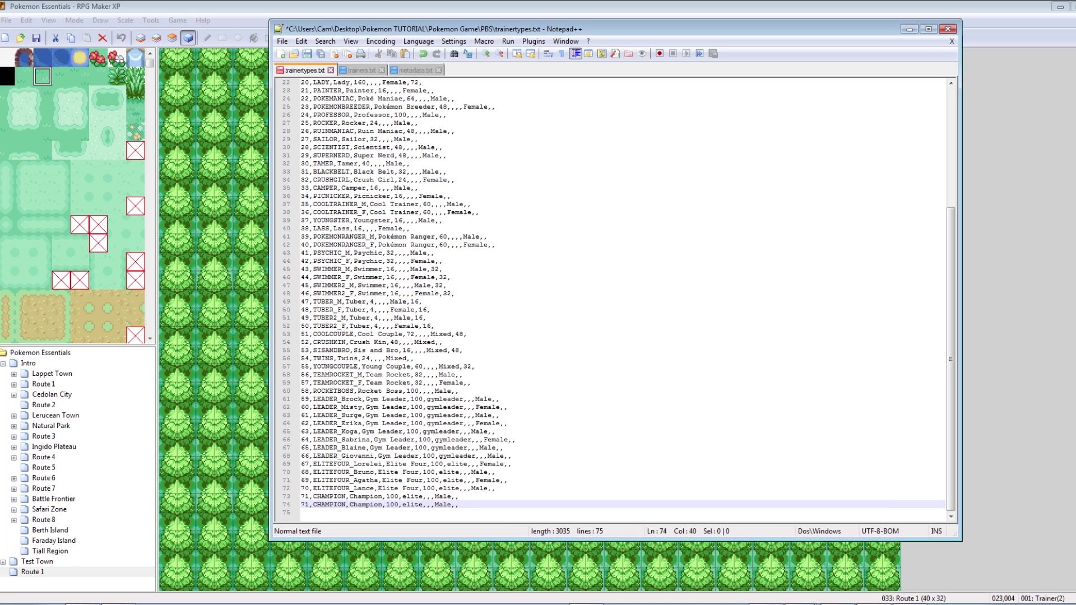
pyautogui.click(310, 505)
pyautogui.hotkey('ctrl', 's')
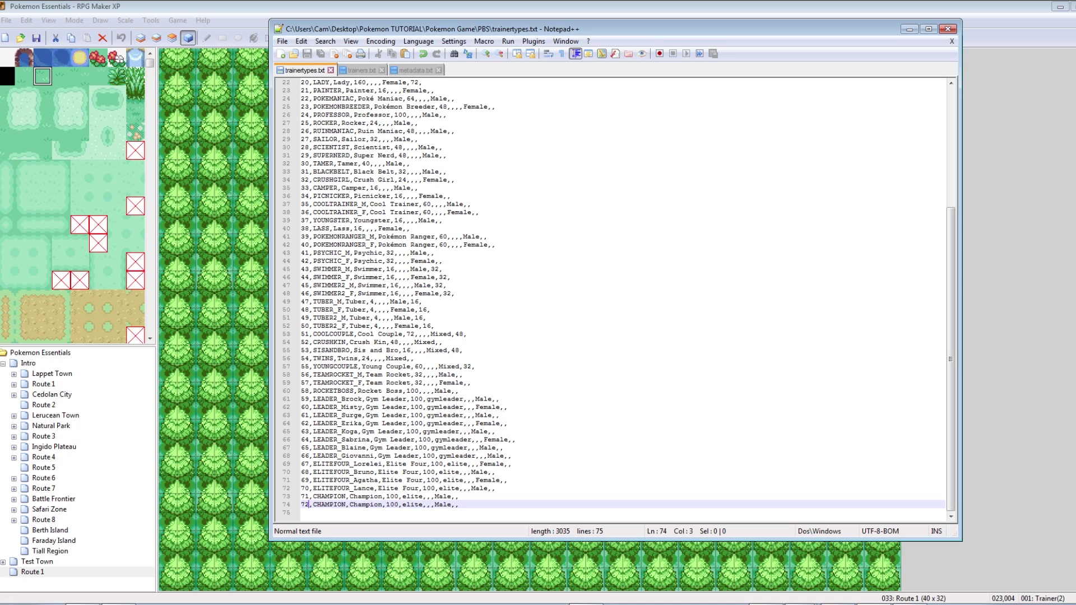
# - Change the internal name of trainer type 72 to ABCD and save trainertypes.txt
pyautogui.doubleClick(329, 505)
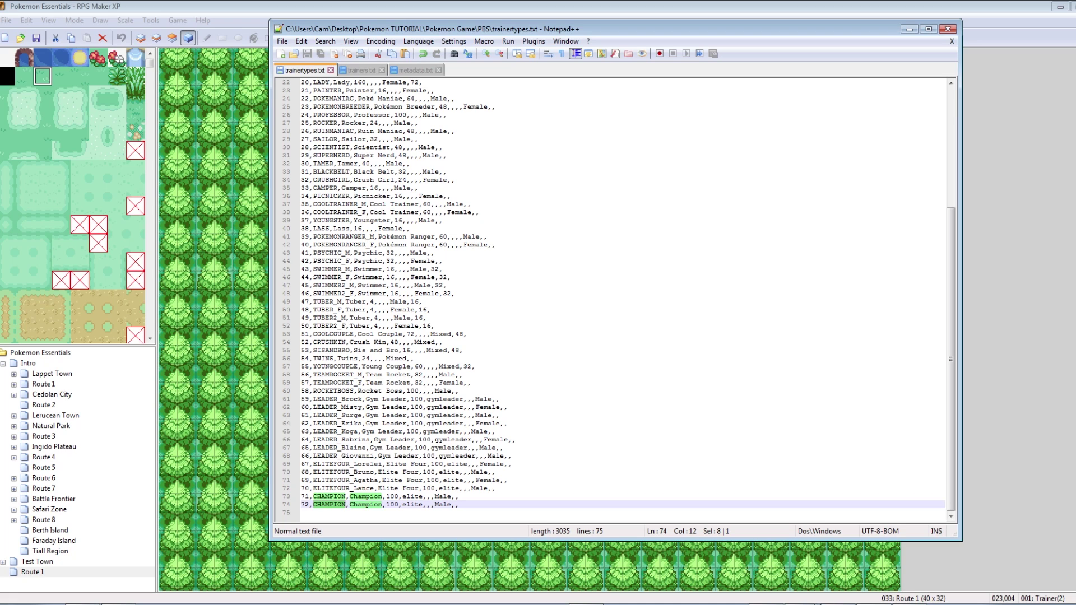
pyautogui.hotkey('alt', 'Tab')
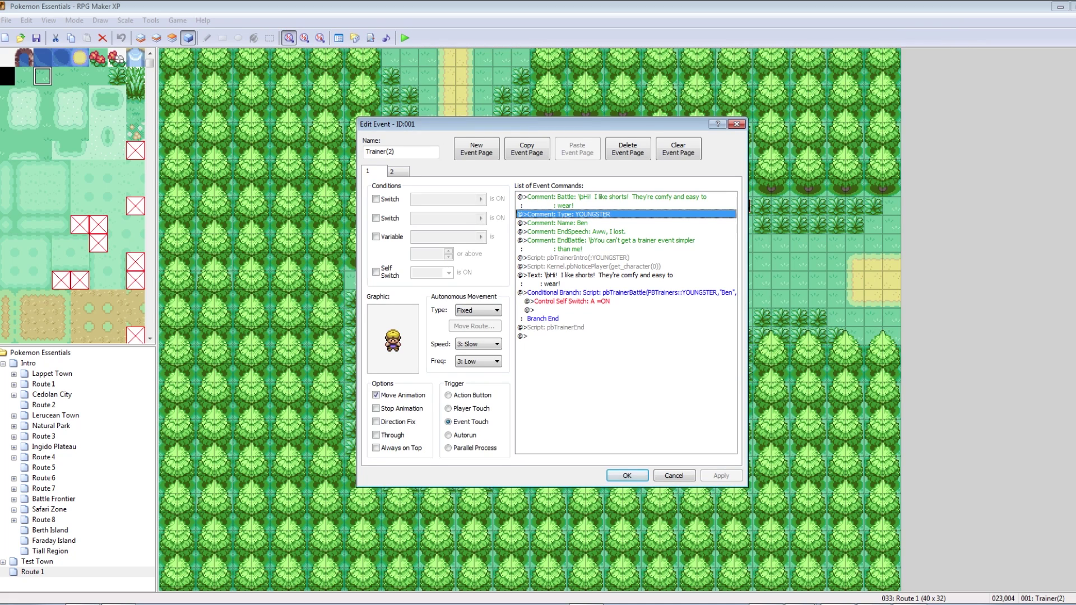
pyautogui.hotkey('alt', 'Tab')
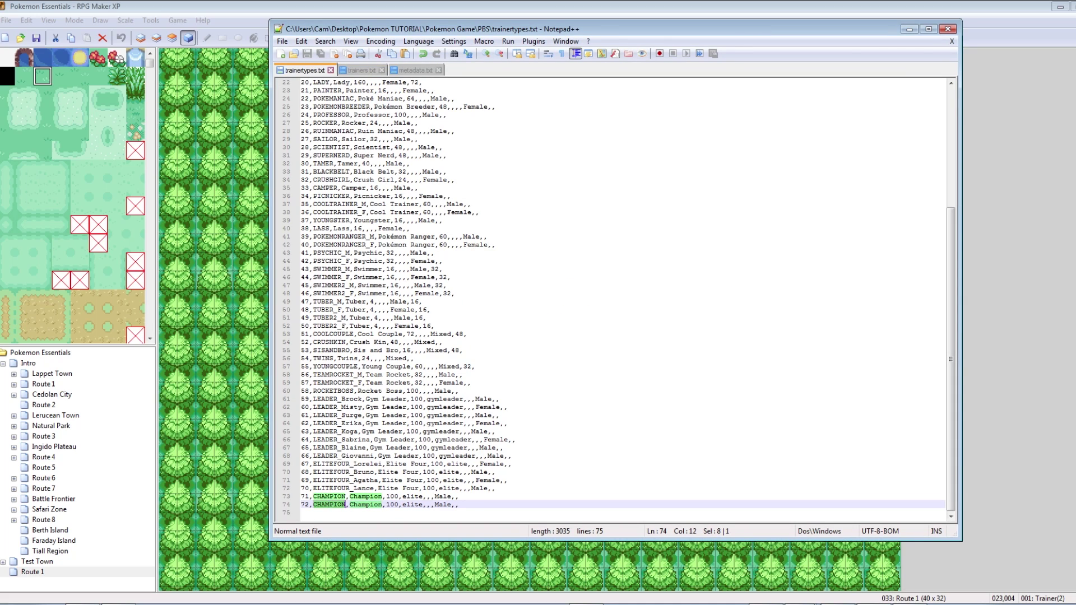
pyautogui.write('DI')
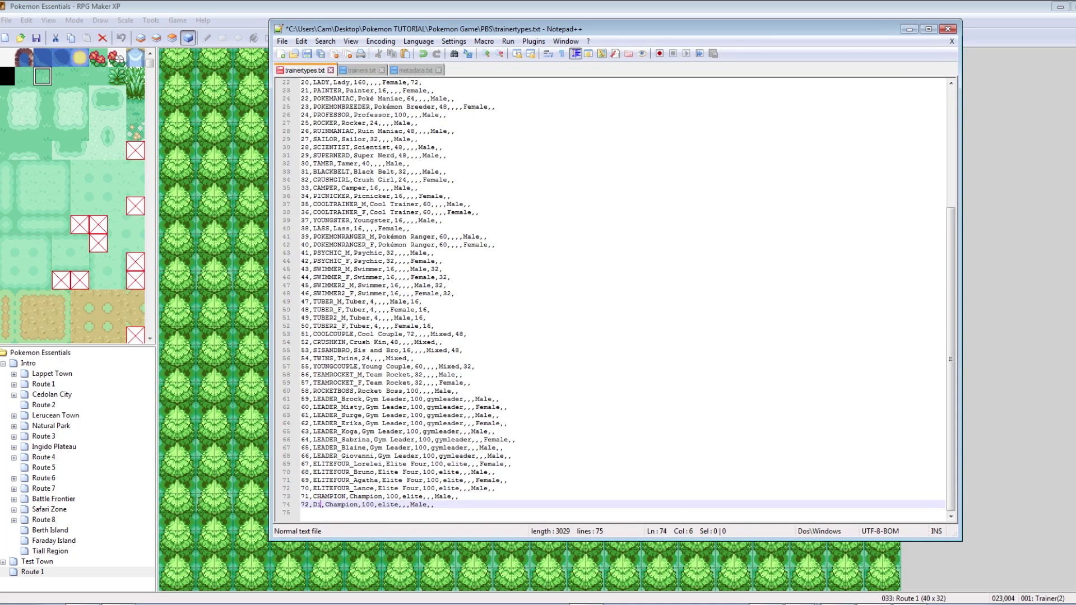
pyautogui.press('BackSpace')
pyautogui.press('BackSpace')
pyautogui.write('ABCD')
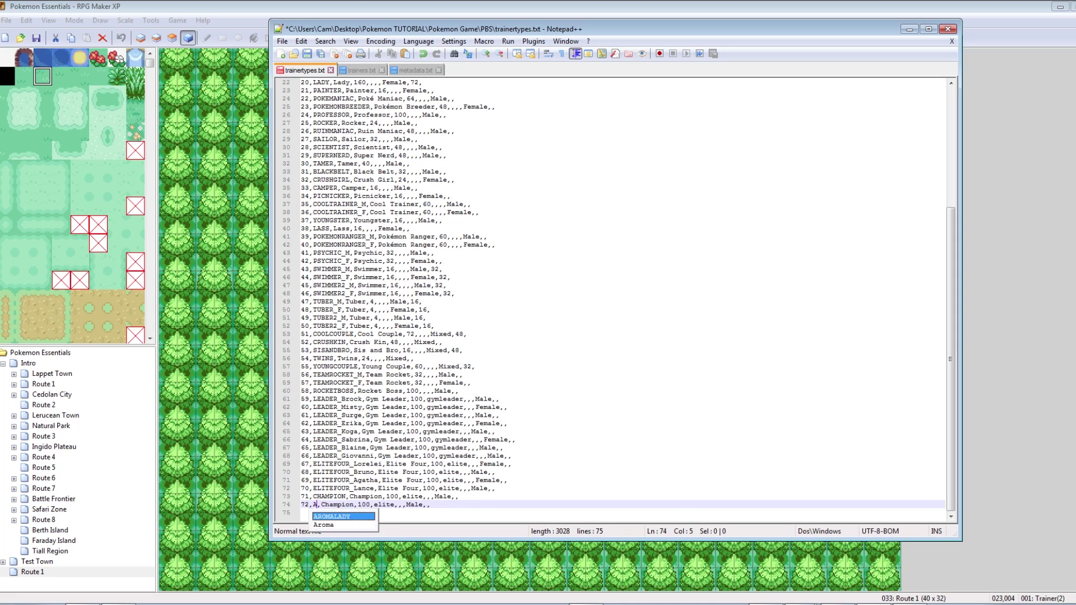
pyautogui.hotkey('ctrl', 's')
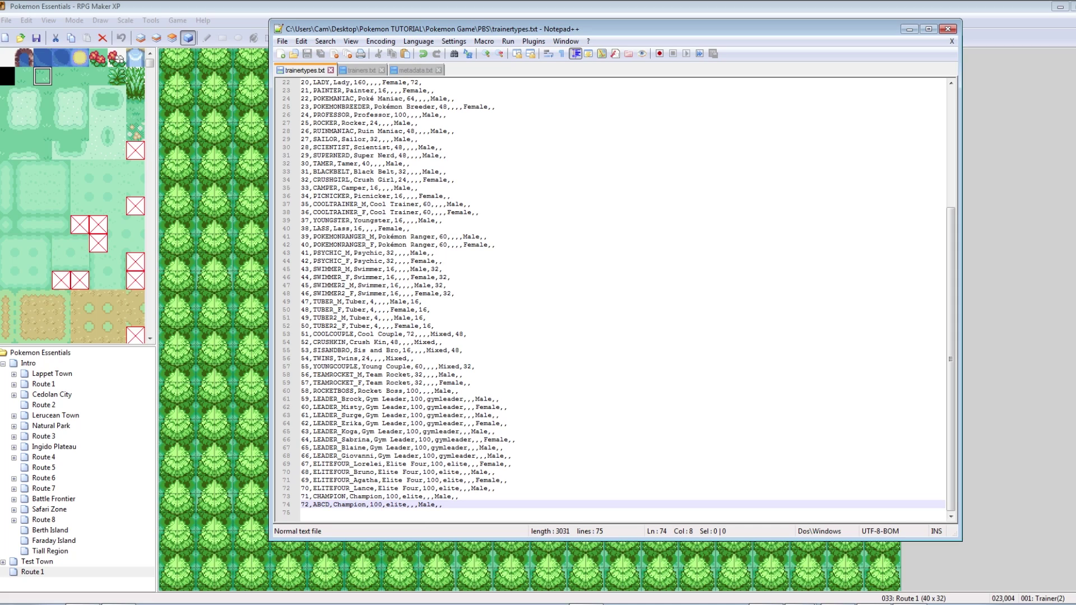
# - Set trainer type 72's display name to Test Guy and its internal name to TEST, saving trainertypes.txt
pyautogui.moveTo(333, 504); pyautogui.dragTo(366, 505)
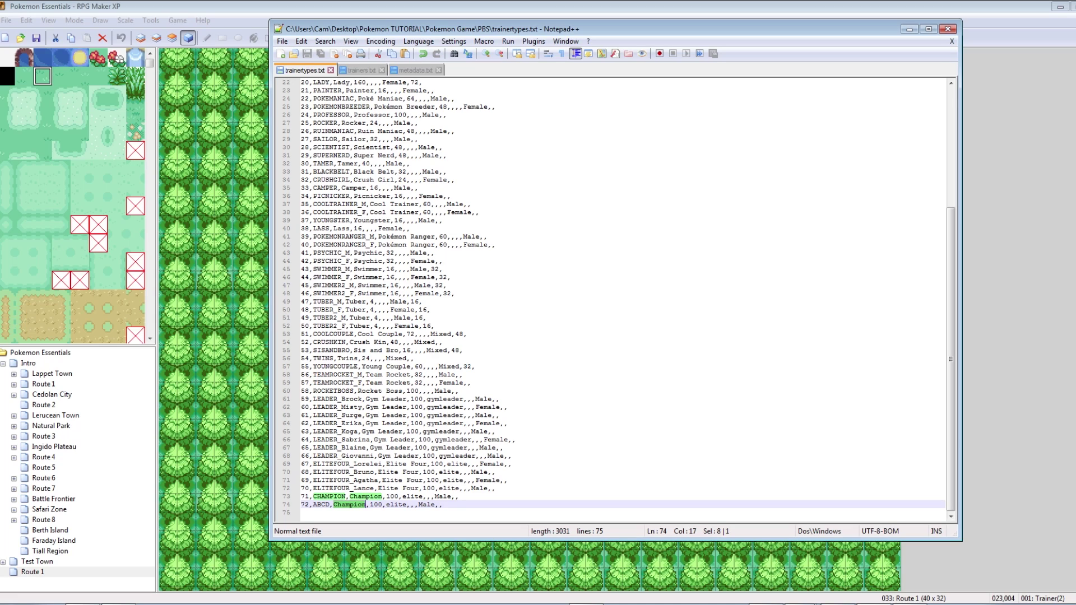
pyautogui.write('TE')
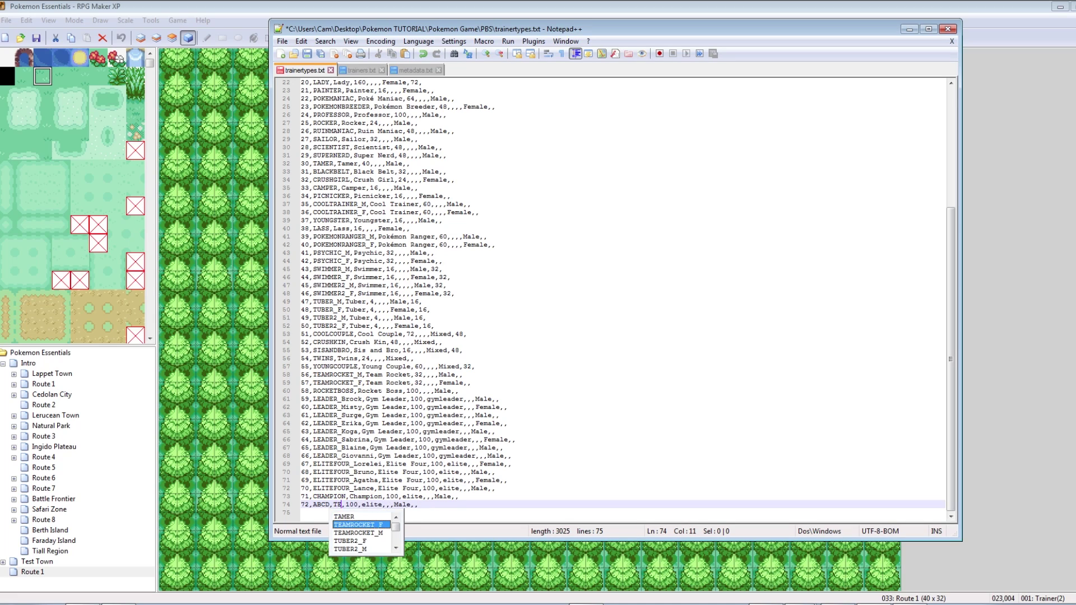
pyautogui.press('Escape')
pyautogui.write('est')
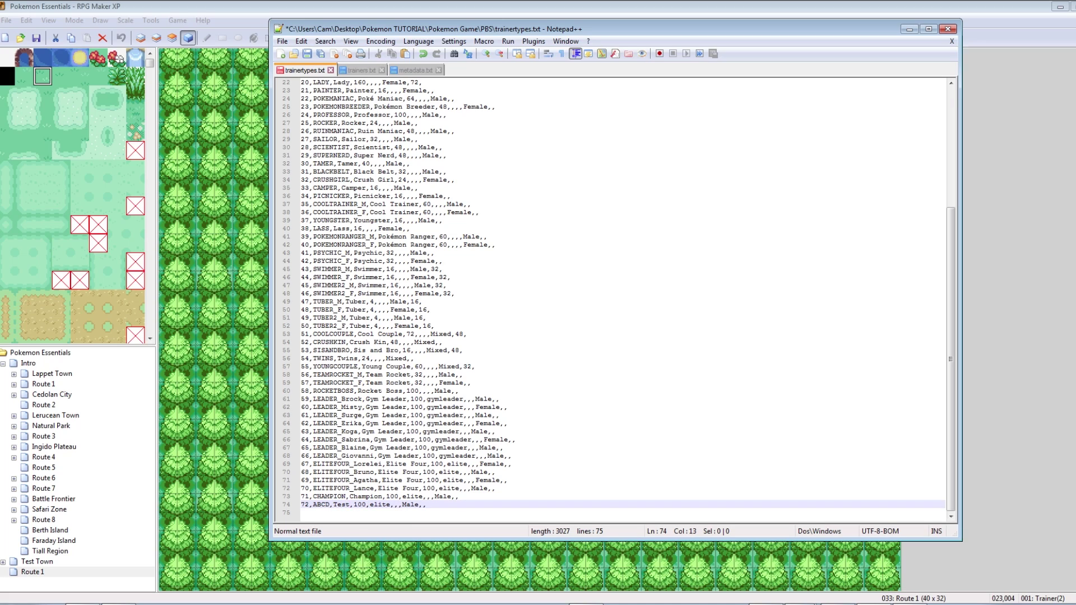
pyautogui.write(' Guy')
pyautogui.hotkey('ctrl', 's')
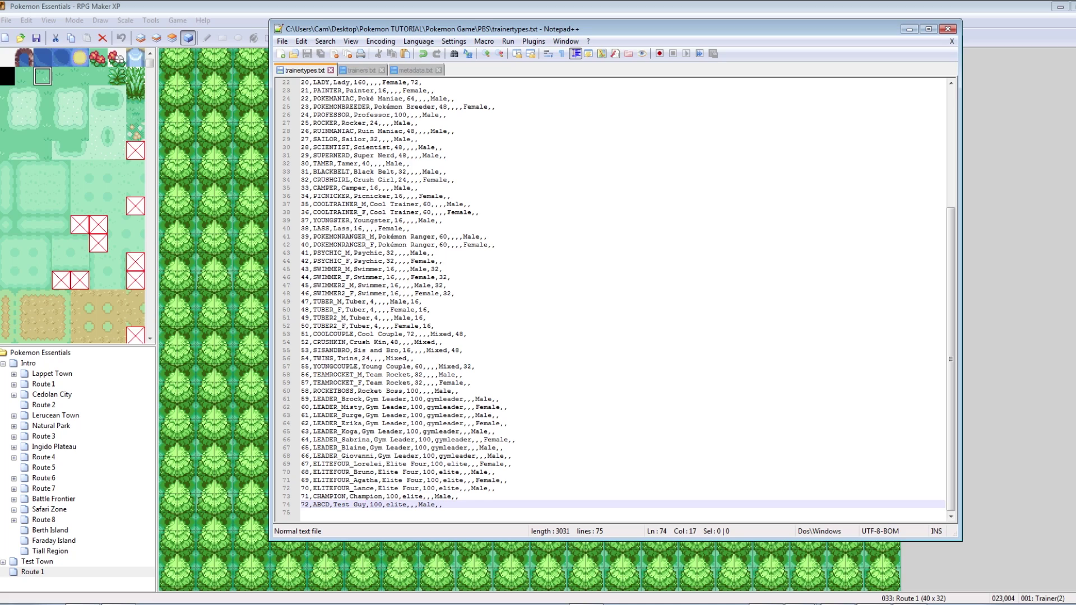
pyautogui.moveTo(313, 505); pyautogui.dragTo(326, 504)
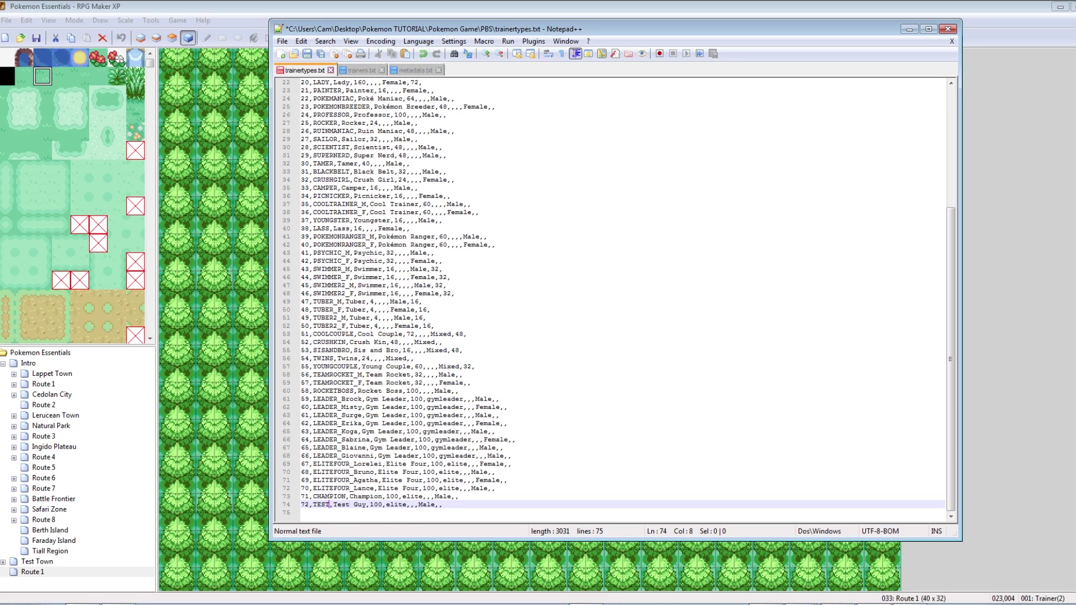
pyautogui.hotkey('ctrl', 's')
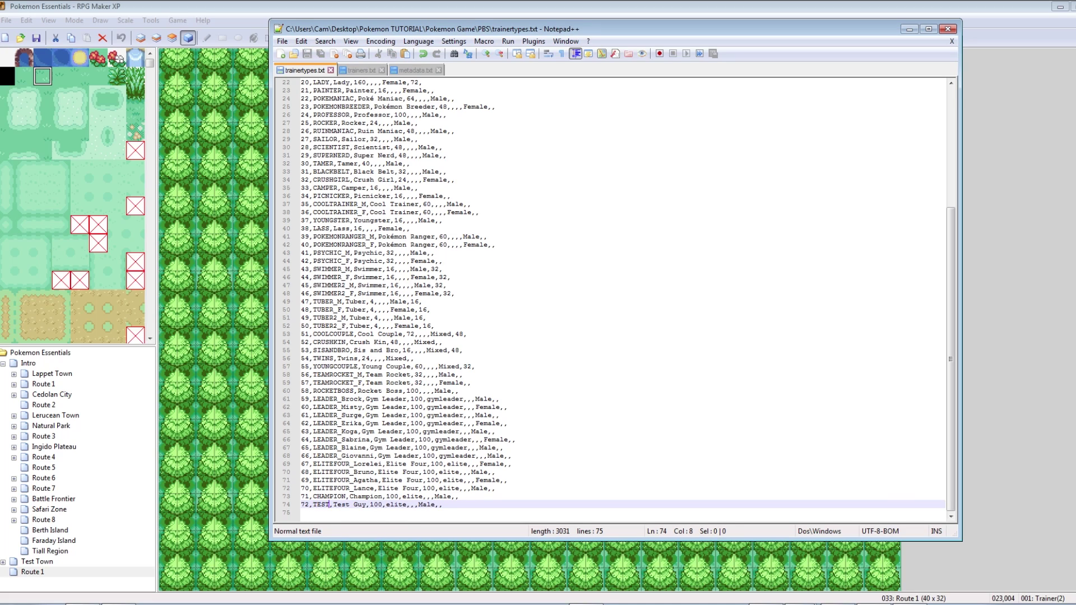
# - Remove the elite value from the TEST trainer type's line, keeping its commas, and save the file
pyautogui.doubleClick(376, 505)
pyautogui.doubleClick(392, 497)
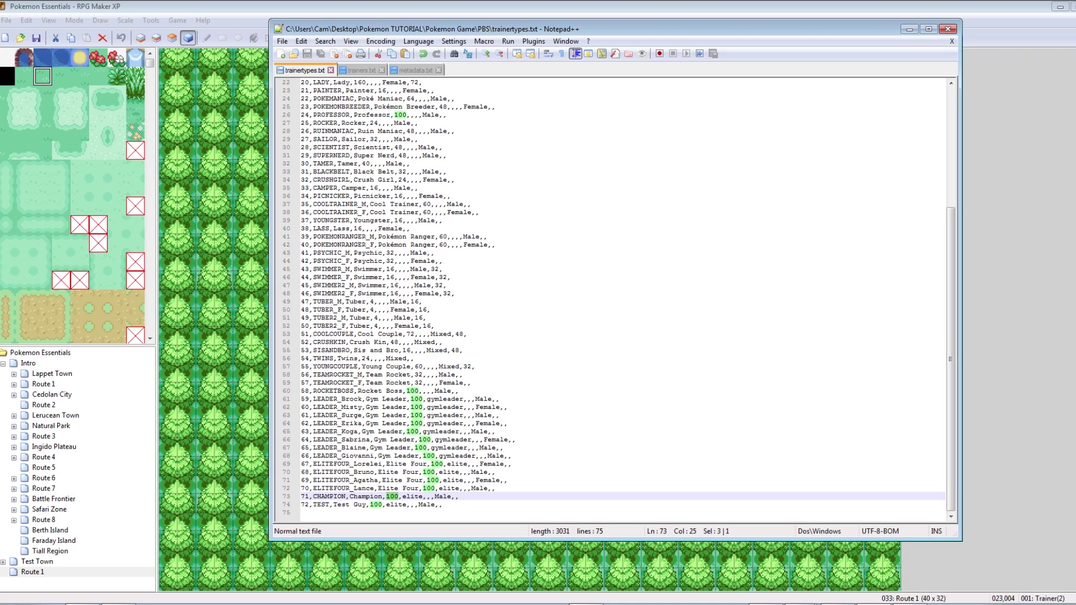
pyautogui.doubleClick(375, 504)
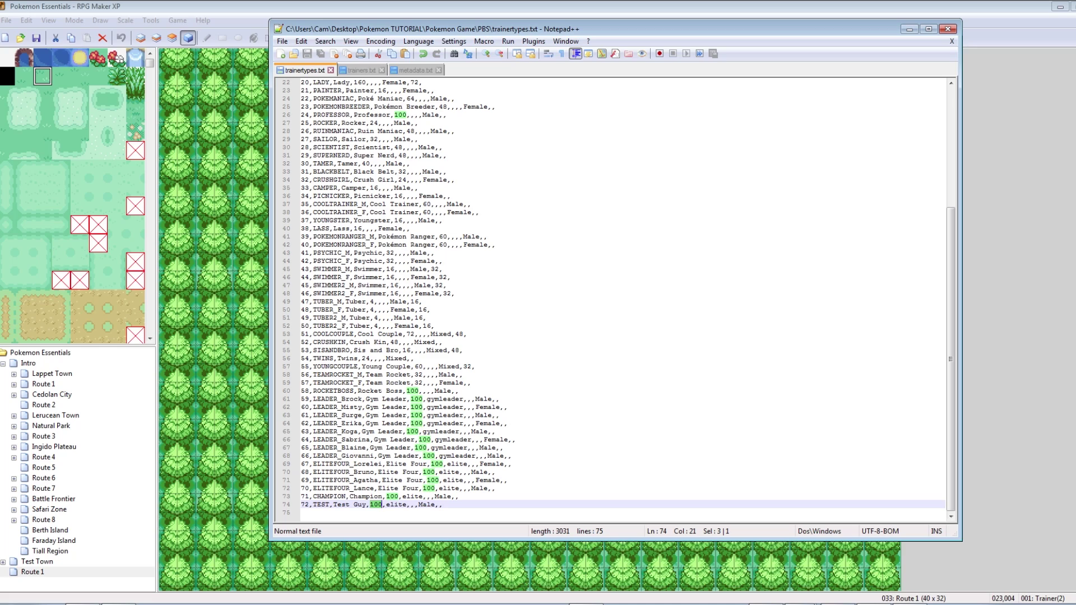
pyautogui.doubleClick(457, 464)
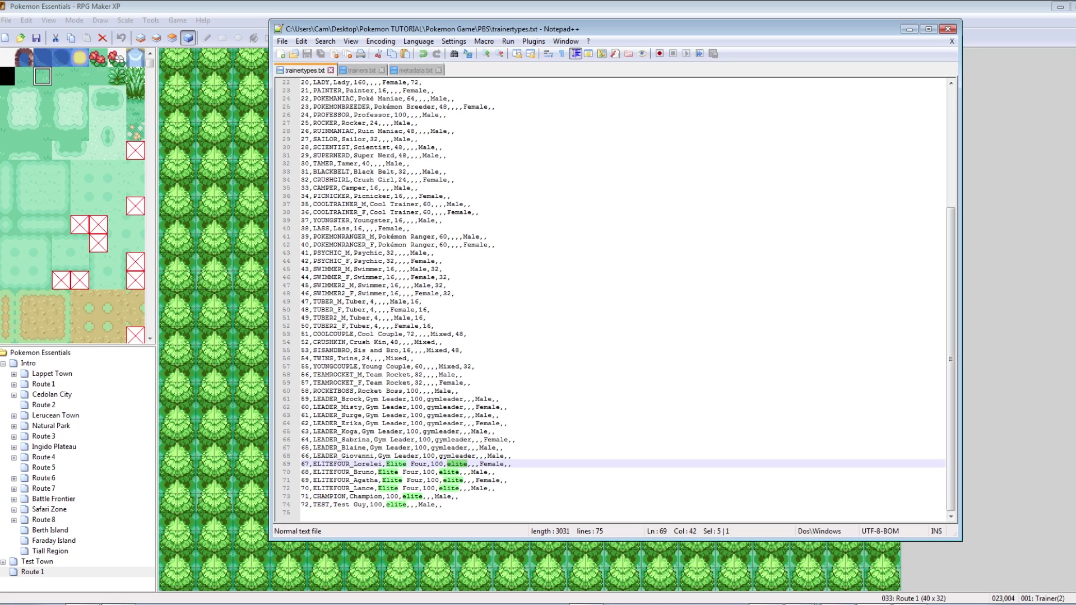
pyautogui.doubleClick(449, 488)
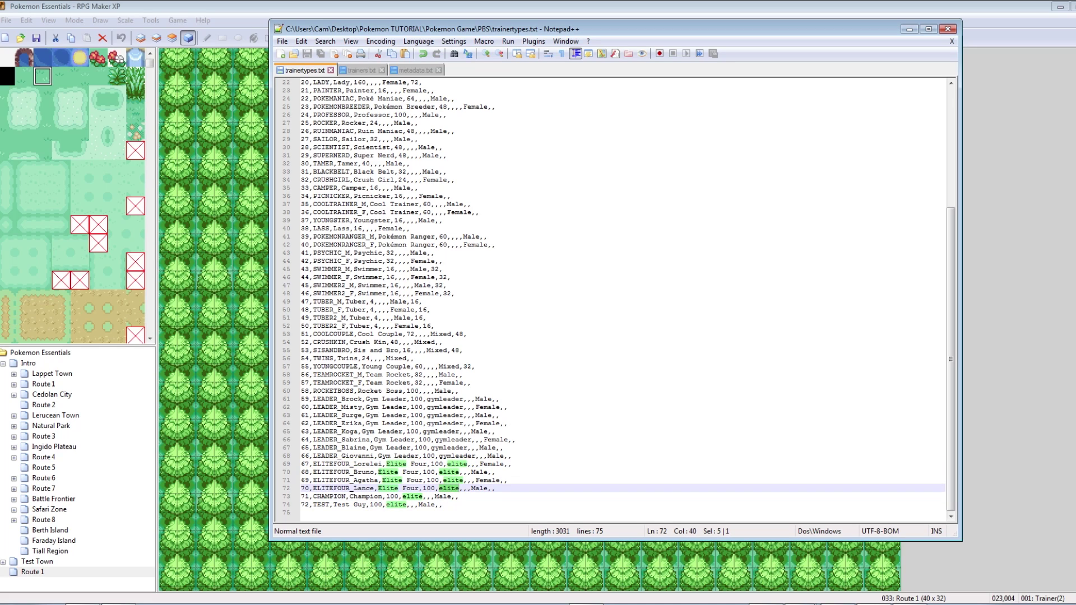
pyautogui.doubleClick(396, 504)
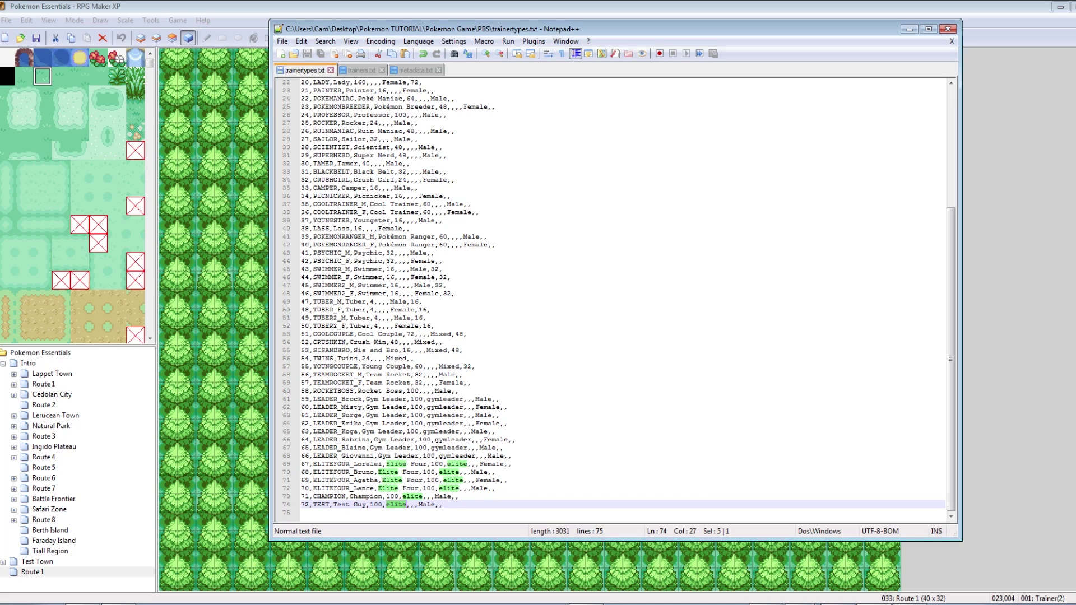
pyautogui.press('Delete')
pyautogui.hotkey('ctrl', 's')
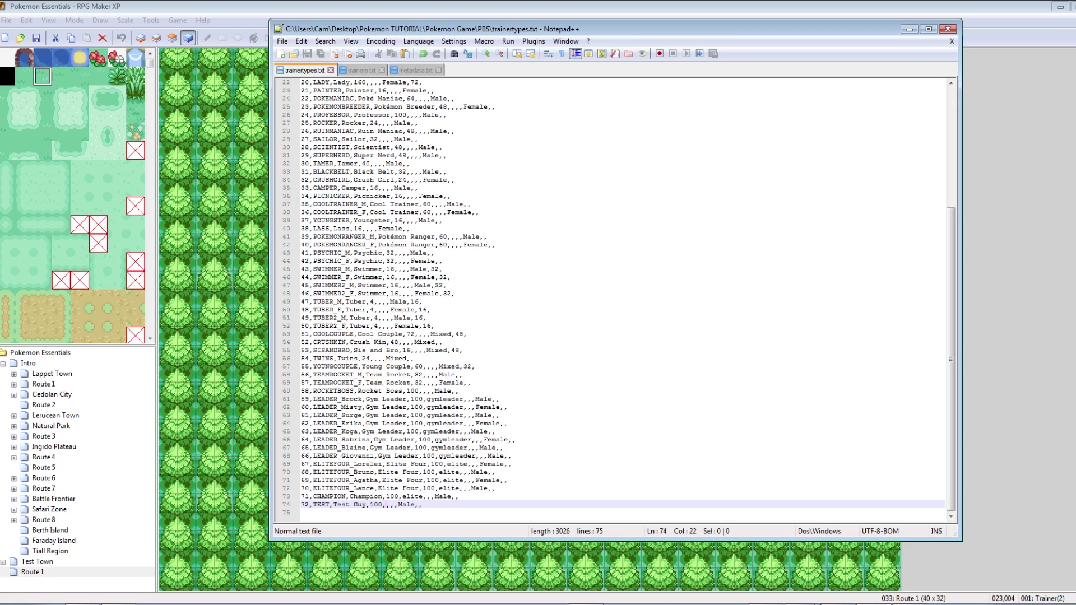
# - Set the number after Test Guy in the TEST trainer type's line to 20 and save trainertypes.txt
pyautogui.doubleClick(375, 504)
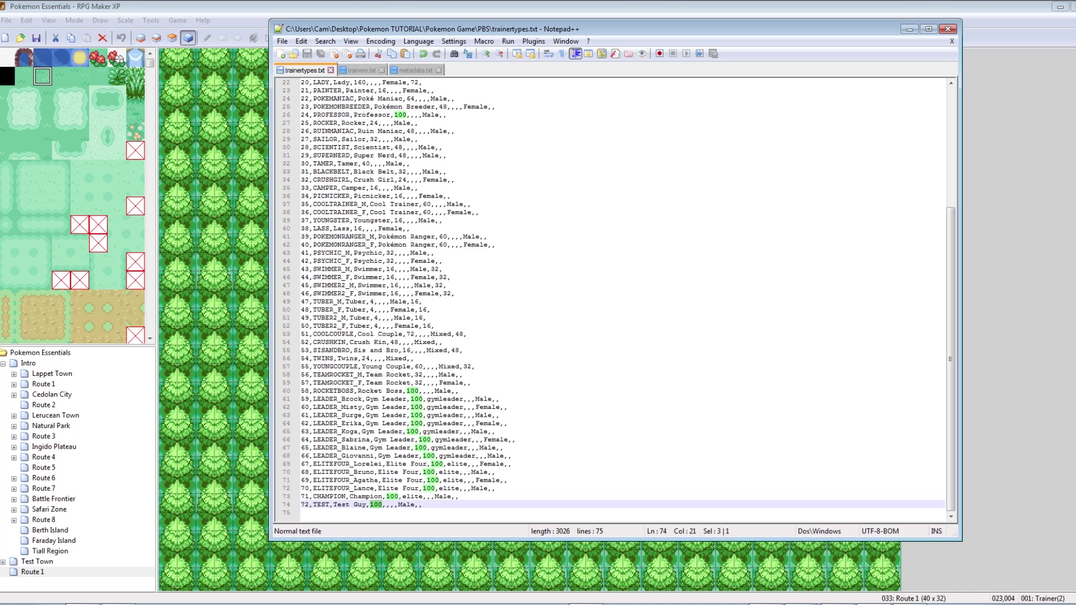
pyautogui.write('2')
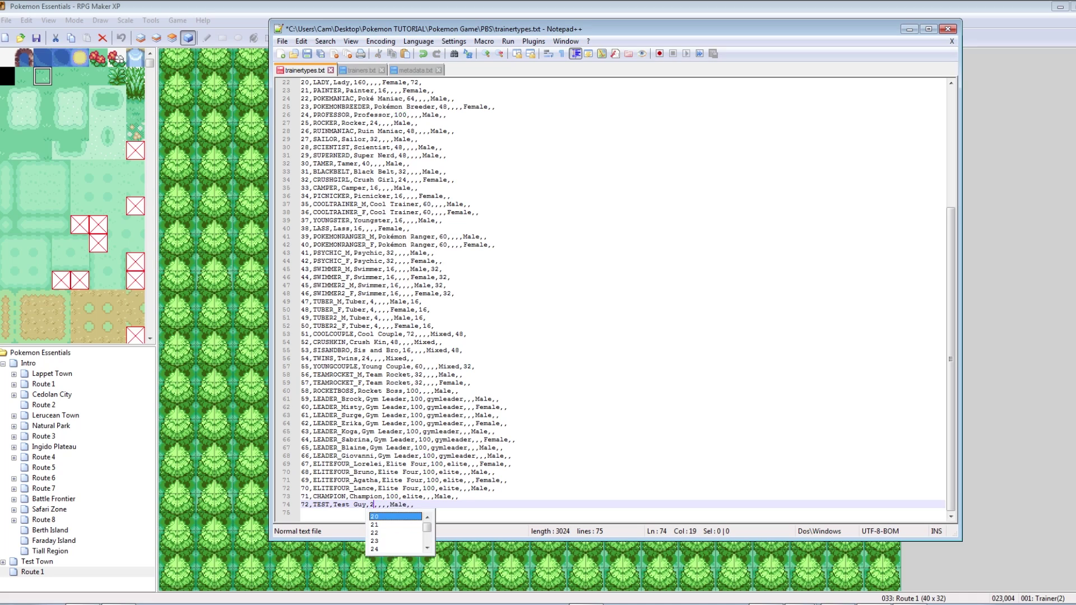
pyautogui.hotkey('ctrl', 's')
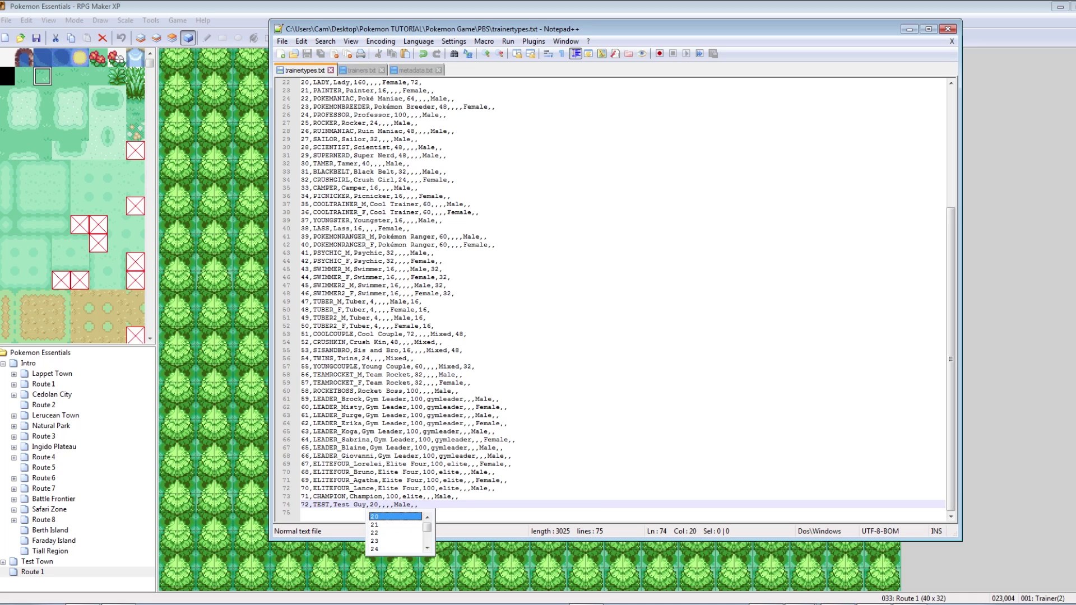
pyautogui.click(397, 504)
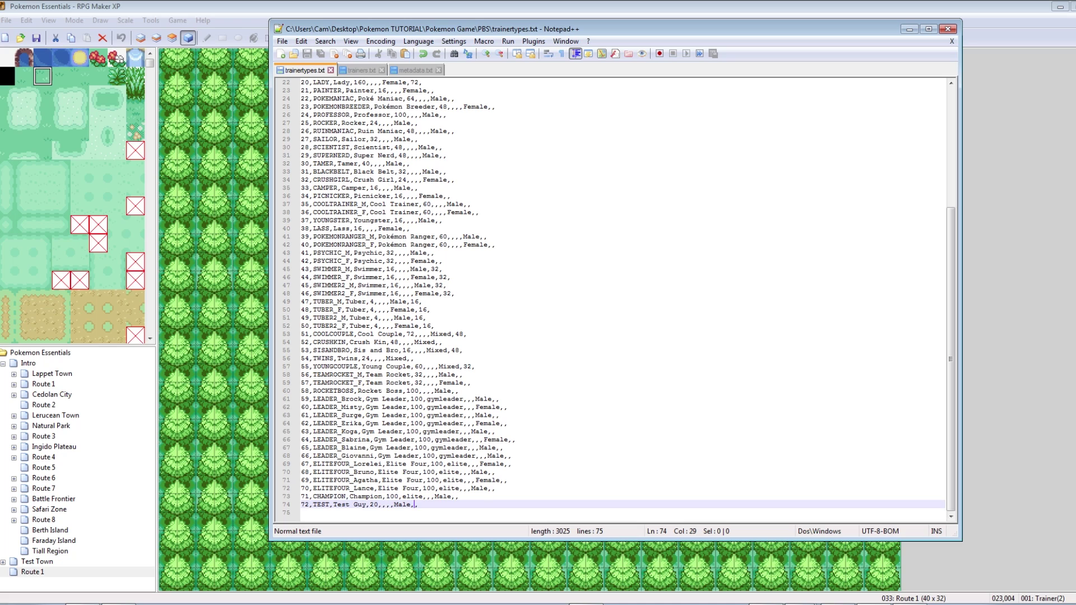
# - Switch to RPG Maker XP and change the trainer event's Type comment to TEST
pyautogui.hotkey('alt', 'Tab')
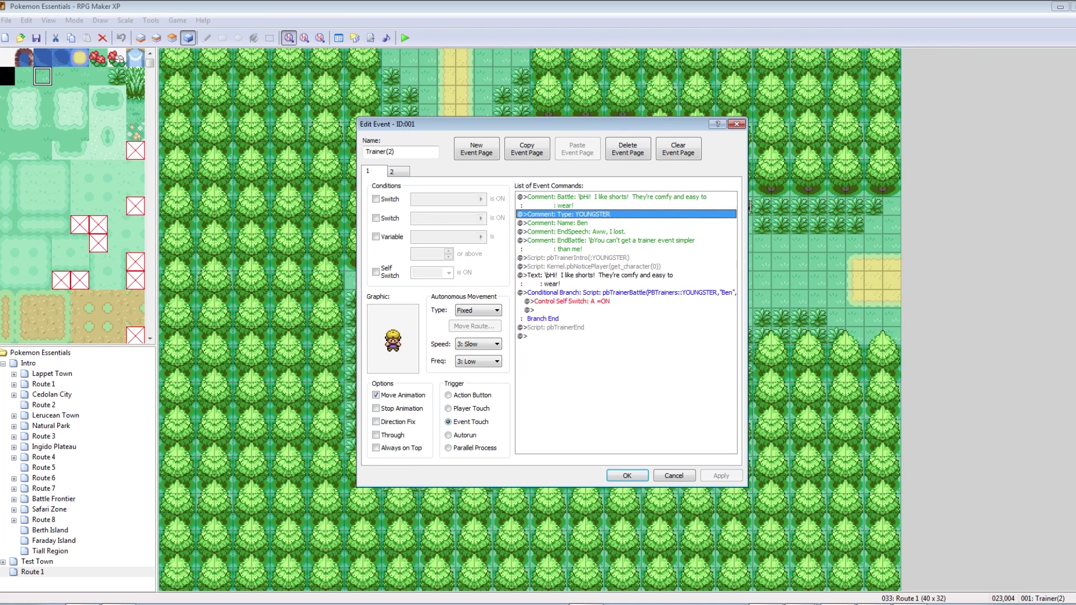
pyautogui.rightClick(572, 214)
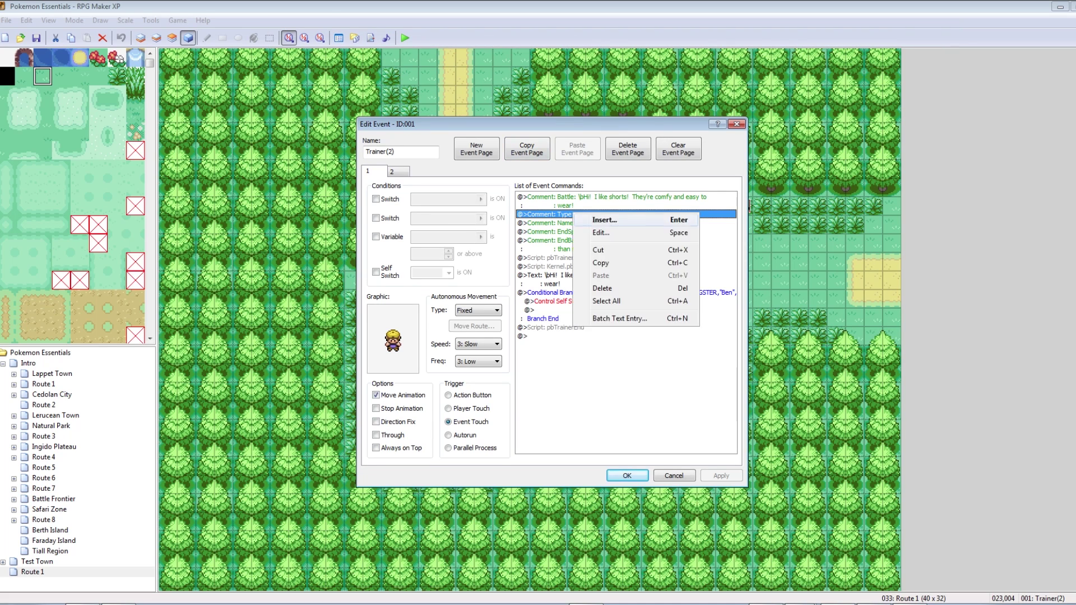
pyautogui.click(601, 233)
pyautogui.hotkey('shift', 'Left')
pyautogui.hotkey('shift', 'Left')
pyautogui.hotkey('shift', 'Left')
pyautogui.hotkey('shift', 'Left')
pyautogui.hotkey('shift', 'Left')
pyautogui.hotkey('shift', 'Left')
pyautogui.hotkey('shift', 'Left')
pyautogui.hotkey('shift', 'Left')
pyautogui.hotkey('shift', 'Left')
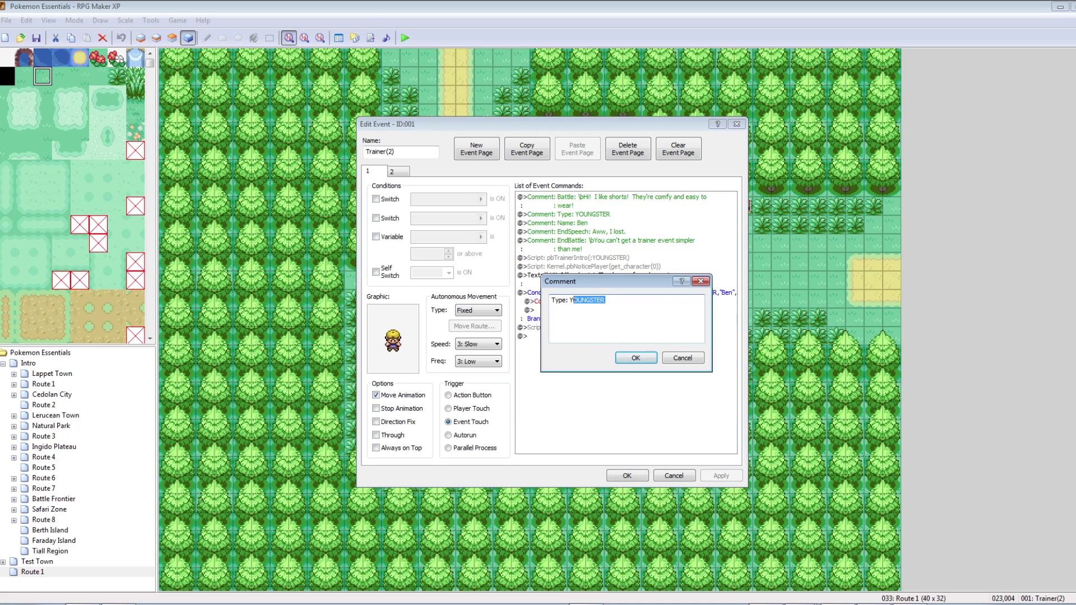
pyautogui.write('TE')
pyautogui.press('Return')
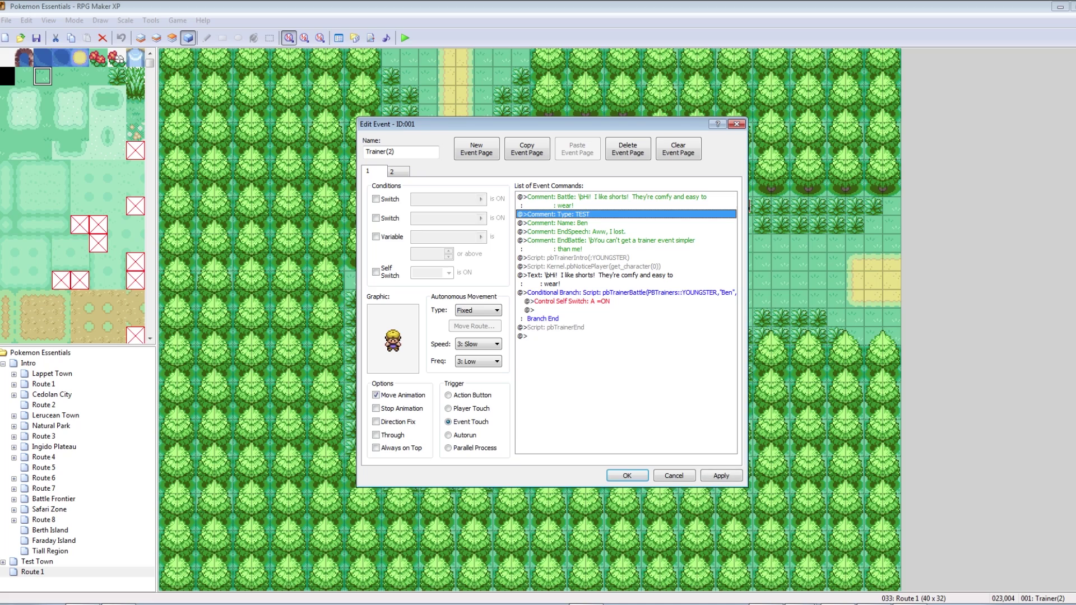
# - Change the trainer event's Name comment to Patrick
pyautogui.click(576, 223)
pyautogui.rightClick(575, 225)
pyautogui.click(605, 247)
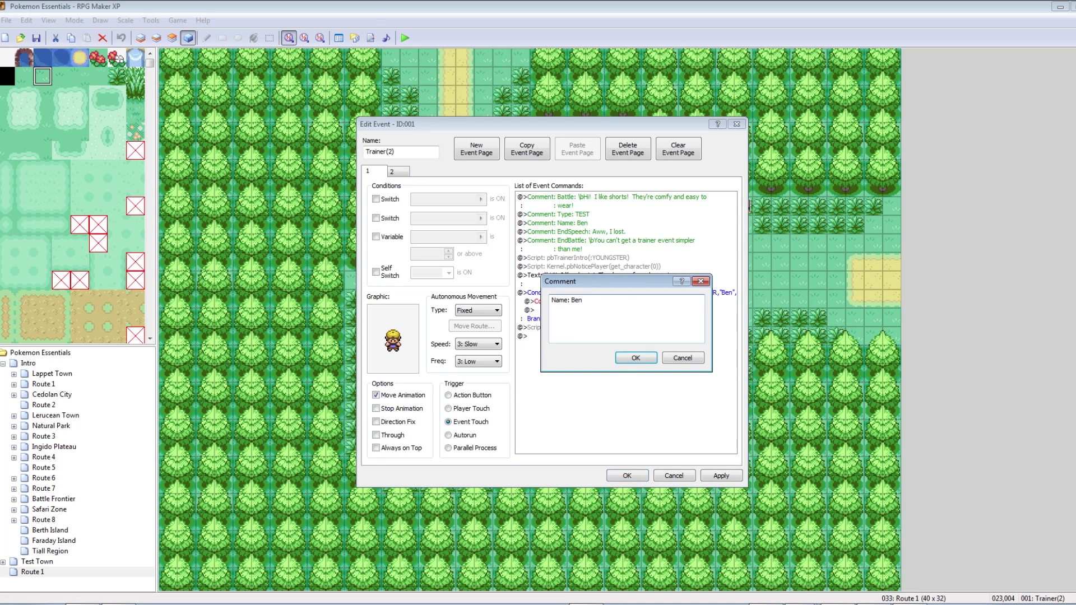
pyautogui.hotkey('ctrl', 'shift', 'Left')
pyautogui.write('Patrick')
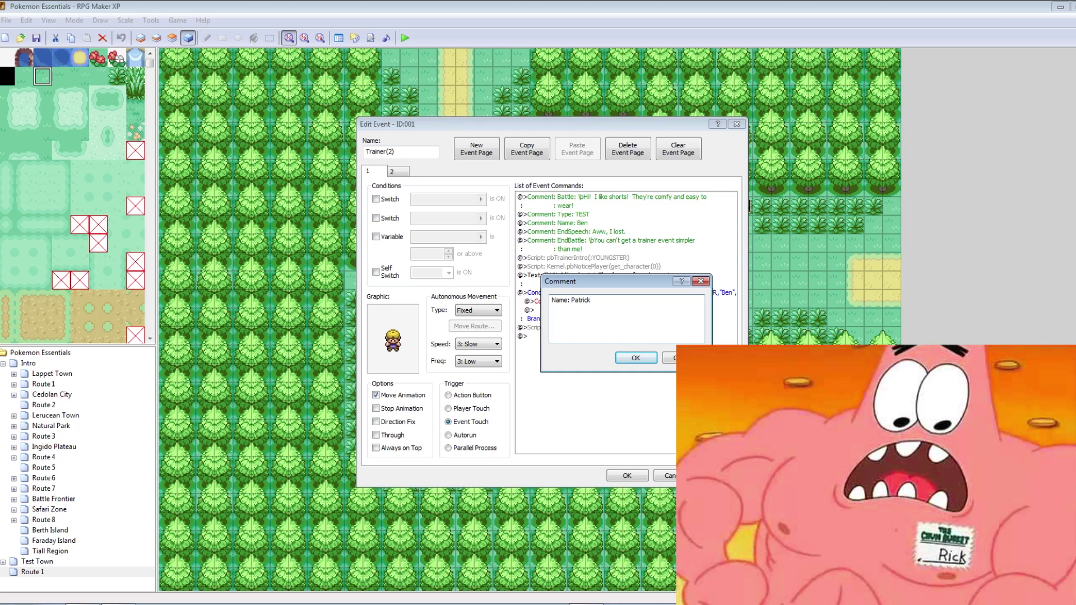
pyautogui.press('Return')
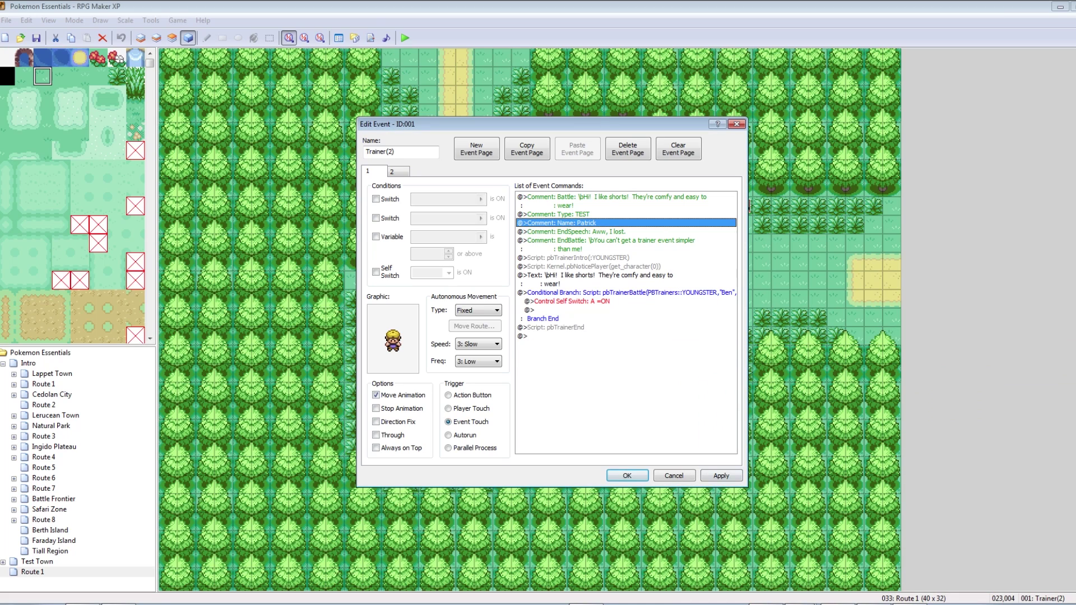
# - Replace the EndBattle comment's speech after the \b code with "Ayyy, you're good!" and apply the event changes
pyautogui.press('Down')
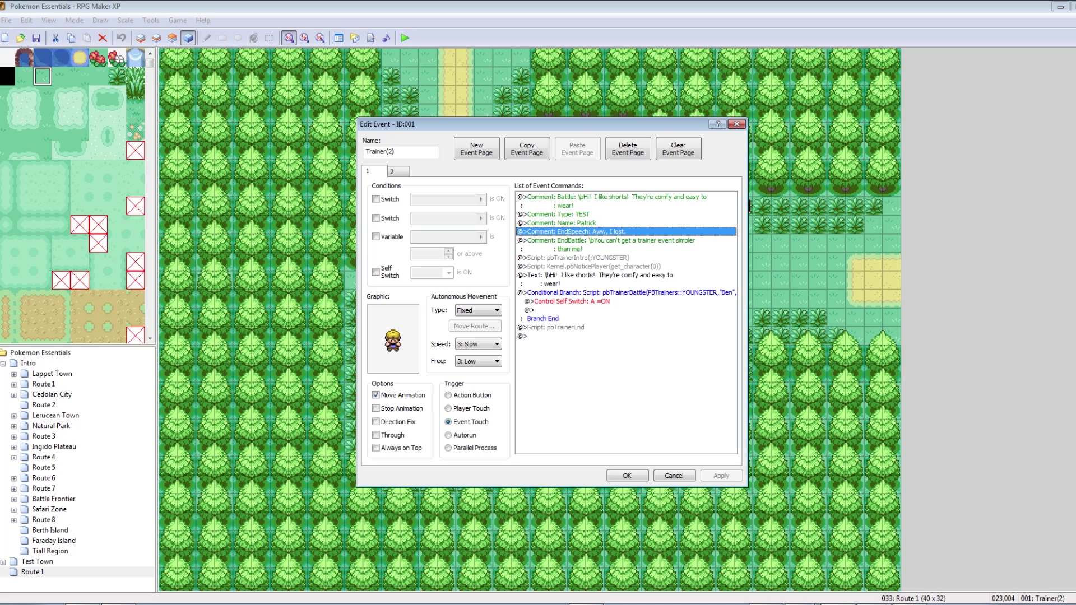
pyautogui.press('Down')
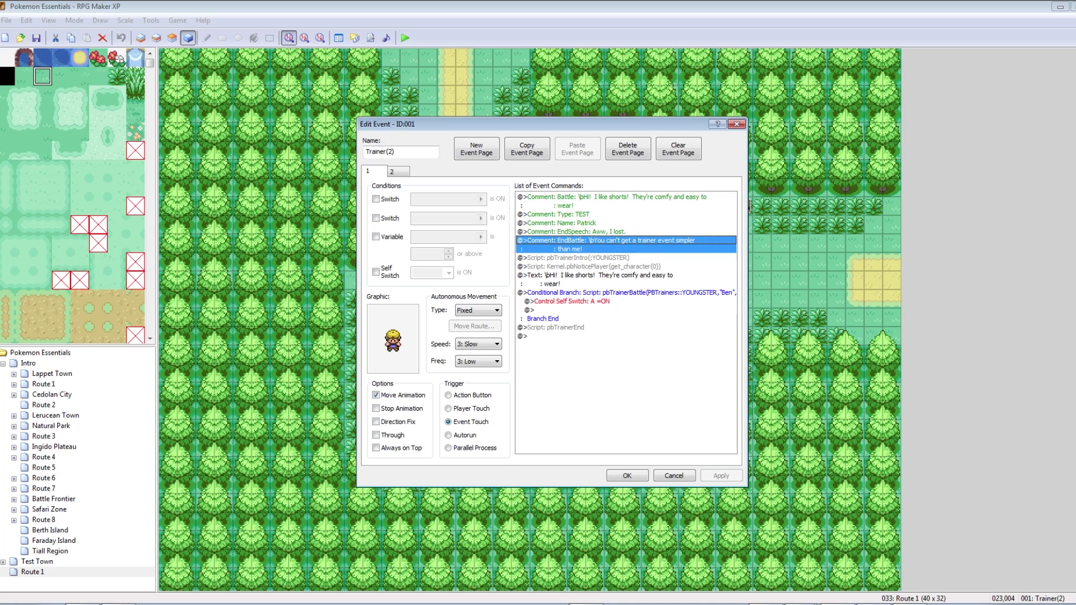
pyautogui.rightClick(593, 241)
pyautogui.click(623, 260)
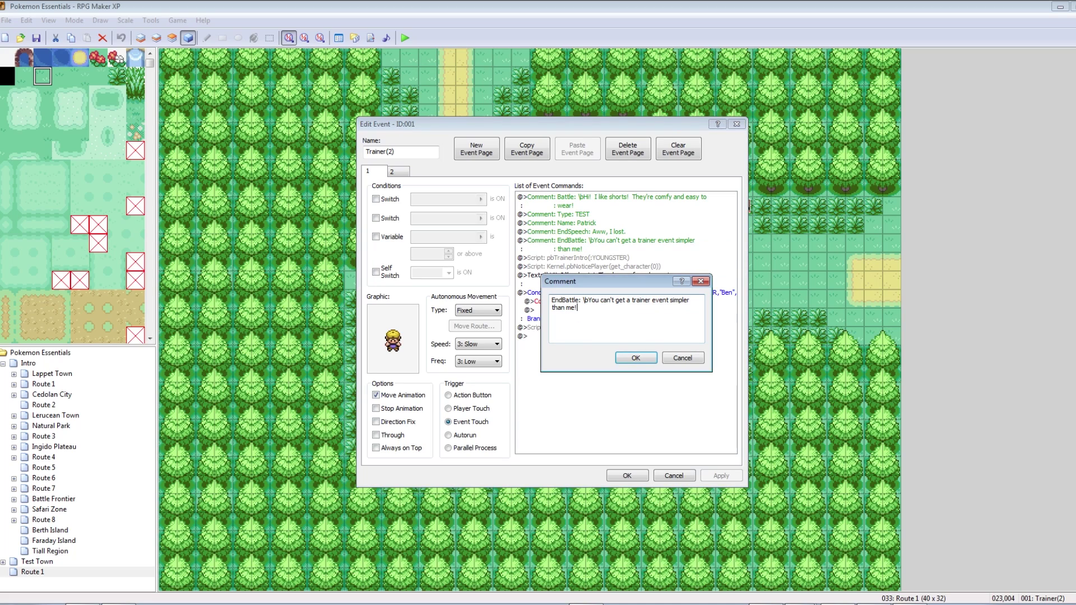
pyautogui.moveTo(580, 308)
pyautogui.mouseDown()
pyautogui.moveTo(600, 301)
pyautogui.moveTo(580, 308)
pyautogui.moveTo(585, 301)
pyautogui.mouseUp()
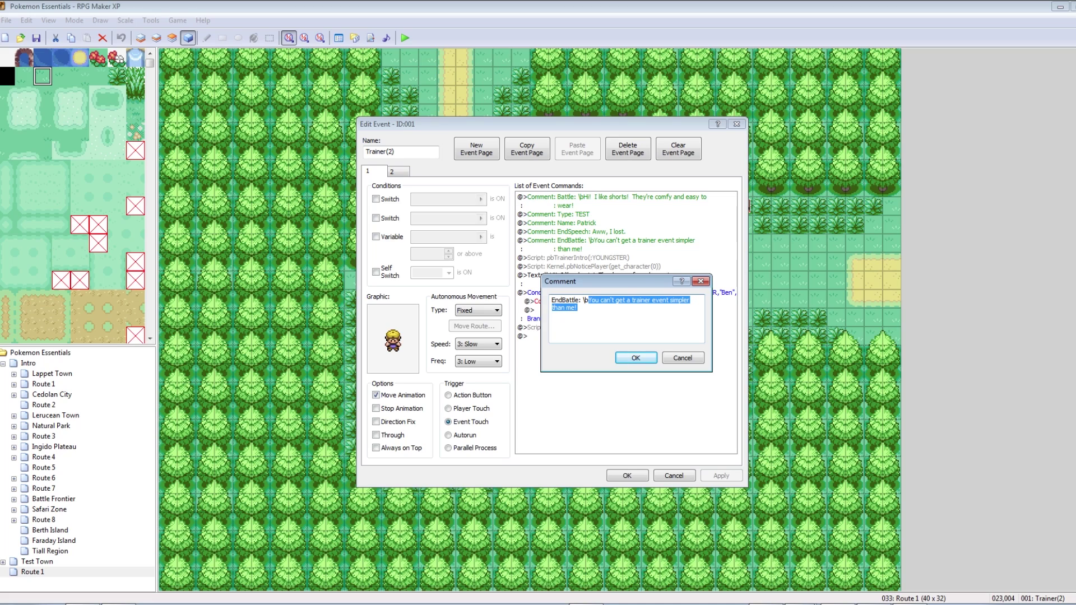
pyautogui.write('Ay')
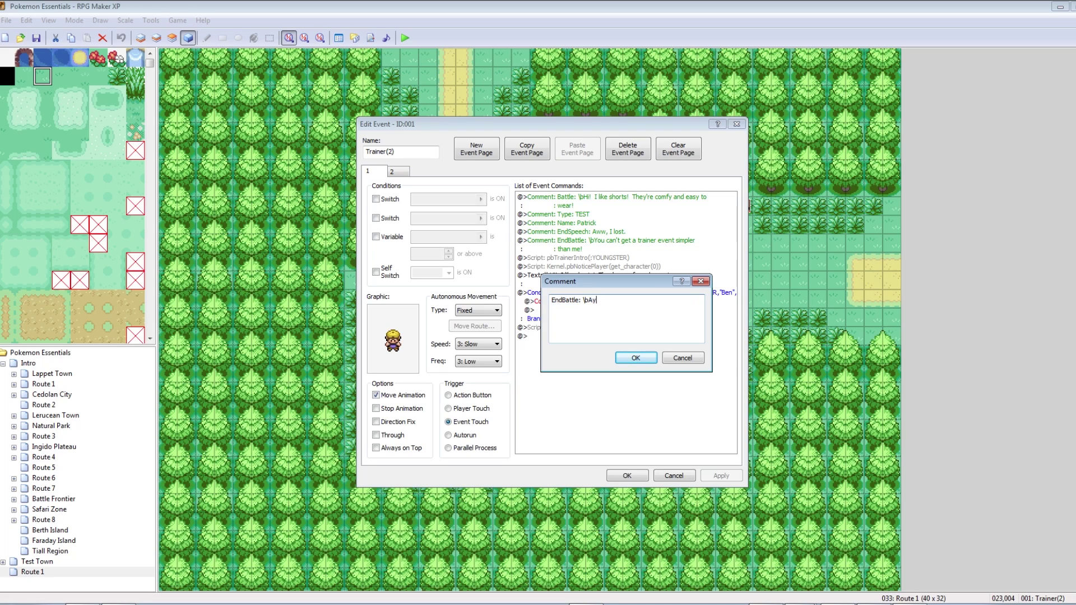
pyautogui.write("yy, you're good~")
pyautogui.press('BackSpace')
pyautogui.write('!')
pyautogui.click(635, 357)
pyautogui.click(721, 475)
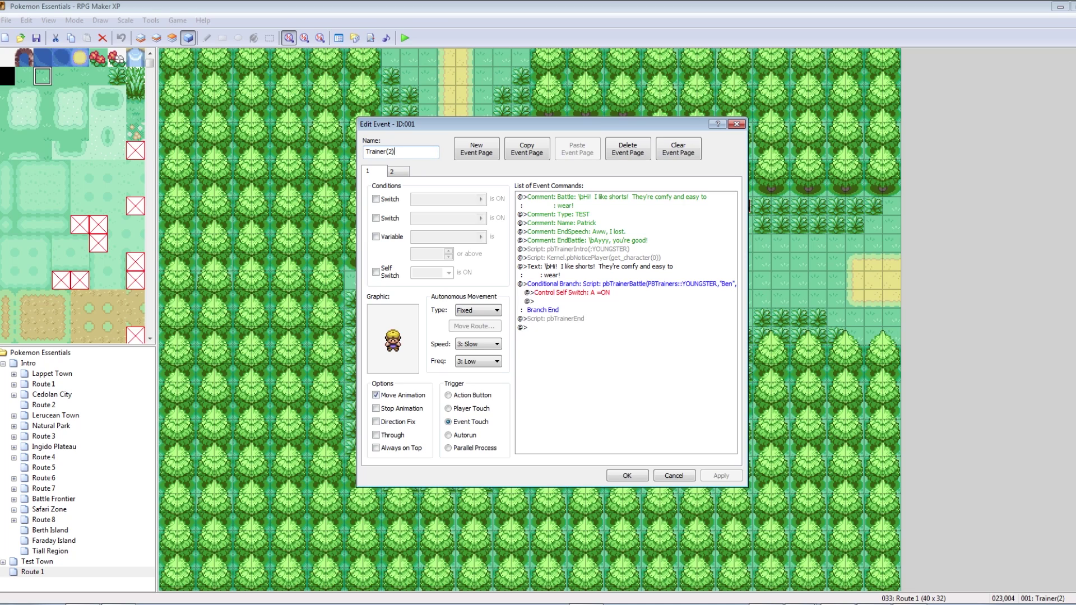
# - Confirm the trainer event's settings and return to the Route 1 map
pyautogui.click(390, 152)
pyautogui.moveTo(448, 124); pyautogui.dragTo(264, 97)
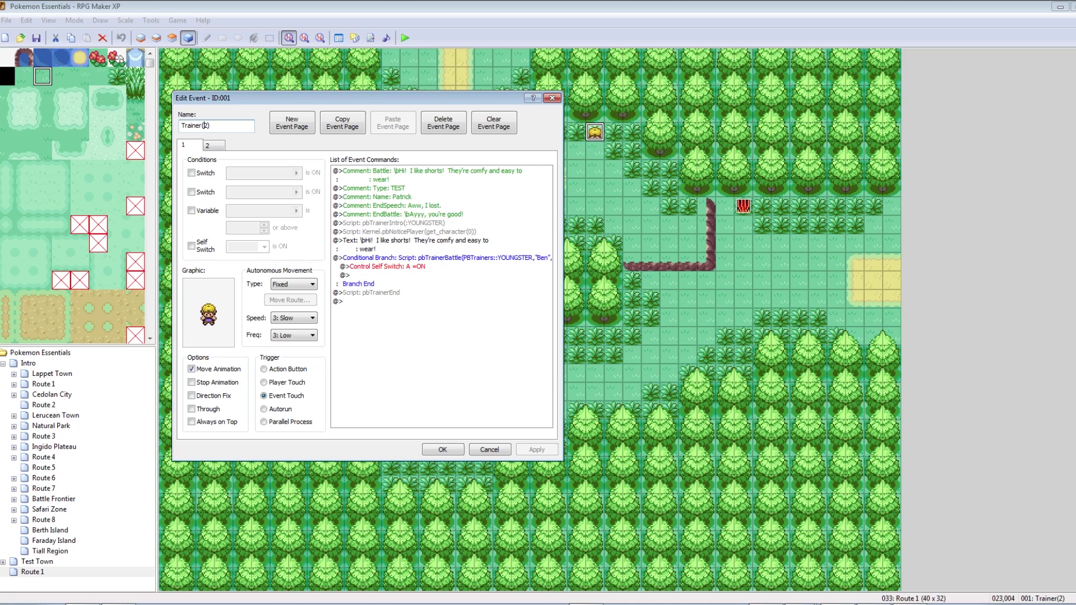
pyautogui.click(442, 449)
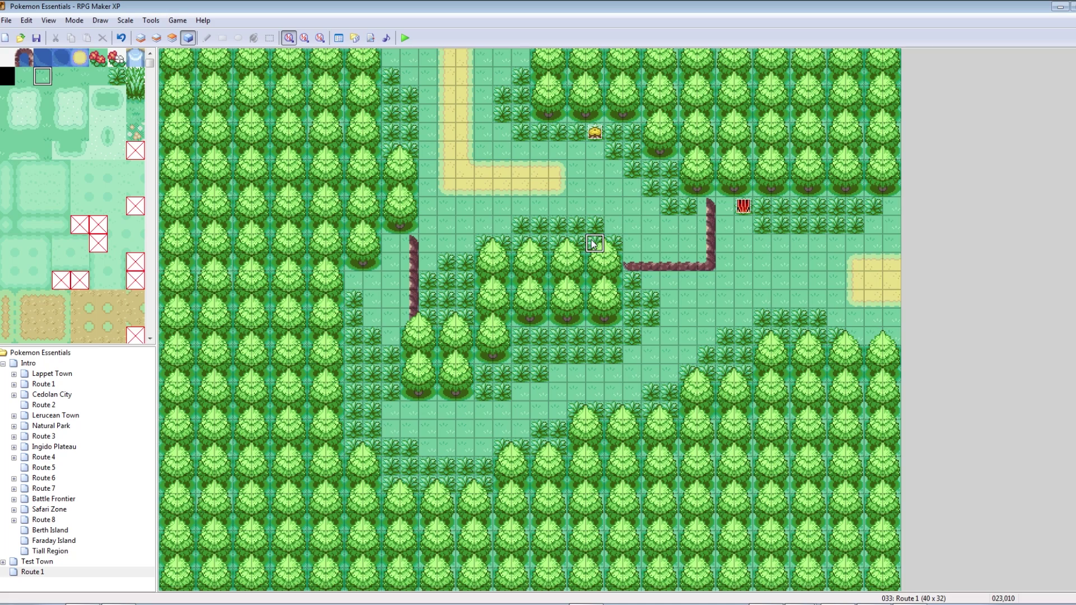
# - Reopen the trainer event on Route 1, rename it Trainer(6), and apply the change
pyautogui.rightClick(594, 133)
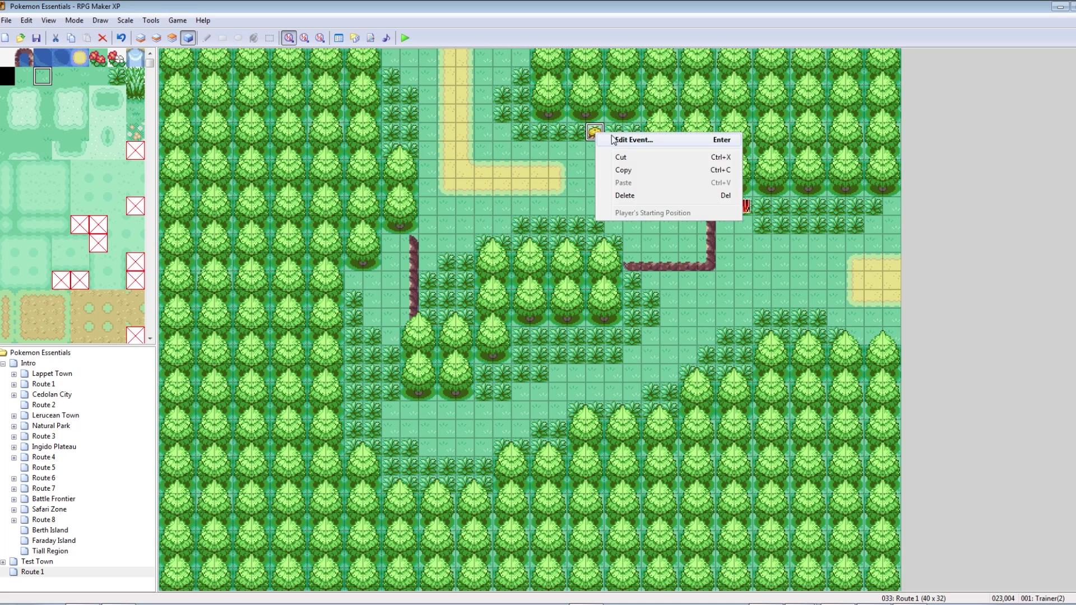
pyautogui.click(616, 141)
pyautogui.click(392, 151)
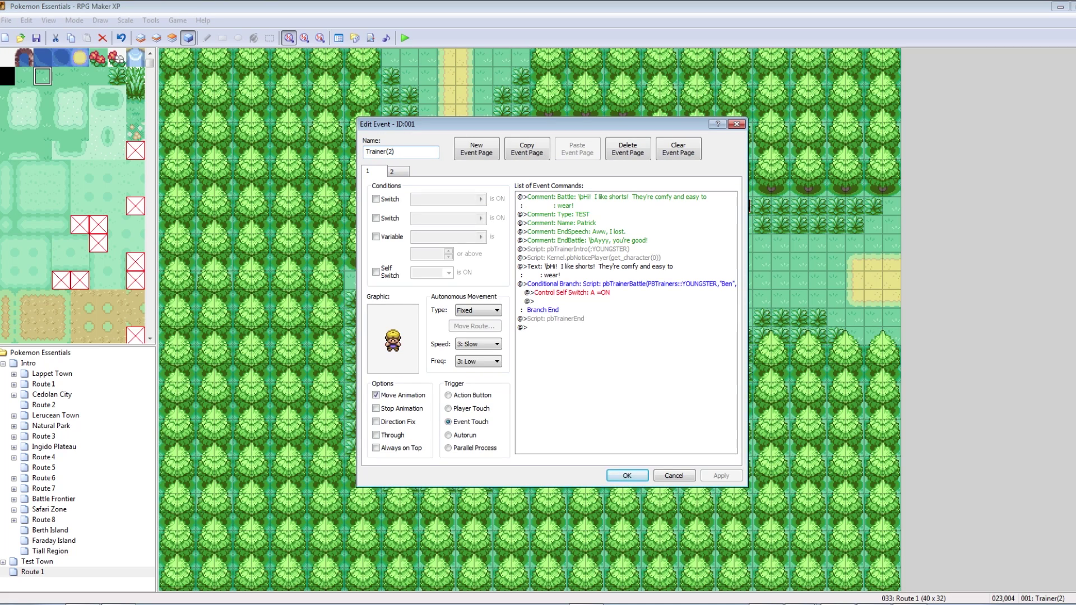
pyautogui.press('BackSpace')
pyautogui.press('BackSpace')
pyautogui.write('6)')
pyautogui.click(721, 476)
# - Move the Trainer(6) event window aside and compare its Battle, Type, Name, EndSpeech and EndBattle comments with the trainer battle conditional branch
pyautogui.moveTo(504, 124); pyautogui.dragTo(278, 111)
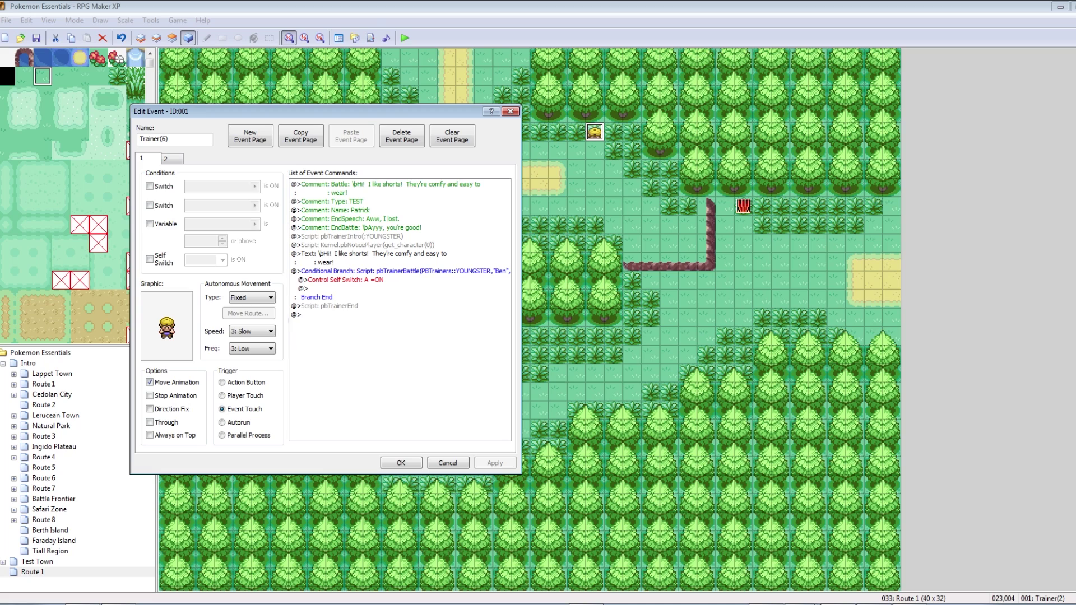
pyautogui.click(360, 227)
pyautogui.keyDown('shift'); pyautogui.click(361, 184); pyautogui.keyUp('shift')
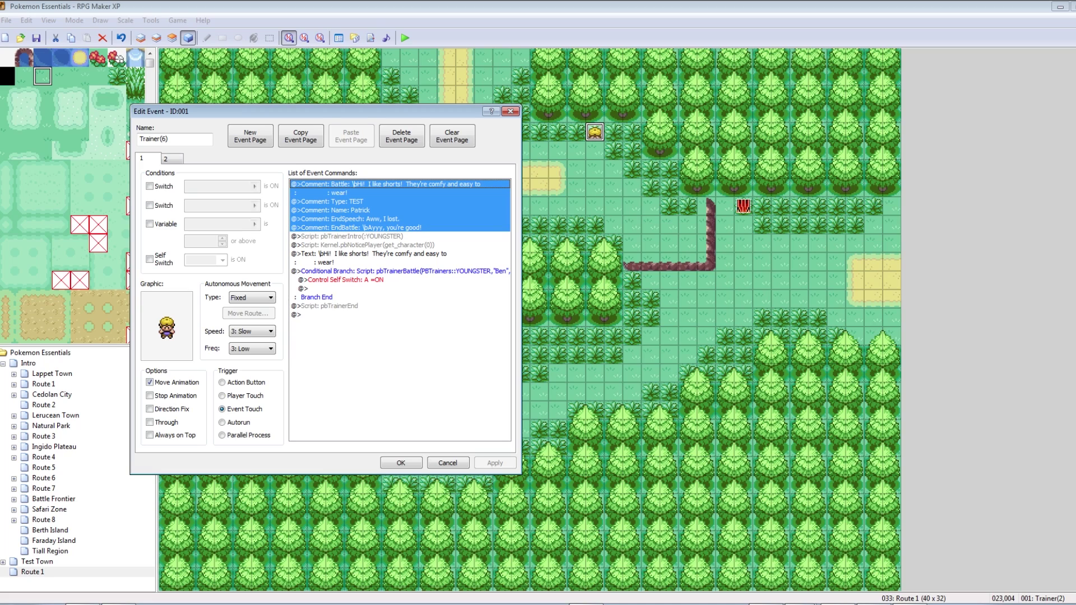
pyautogui.click(400, 271)
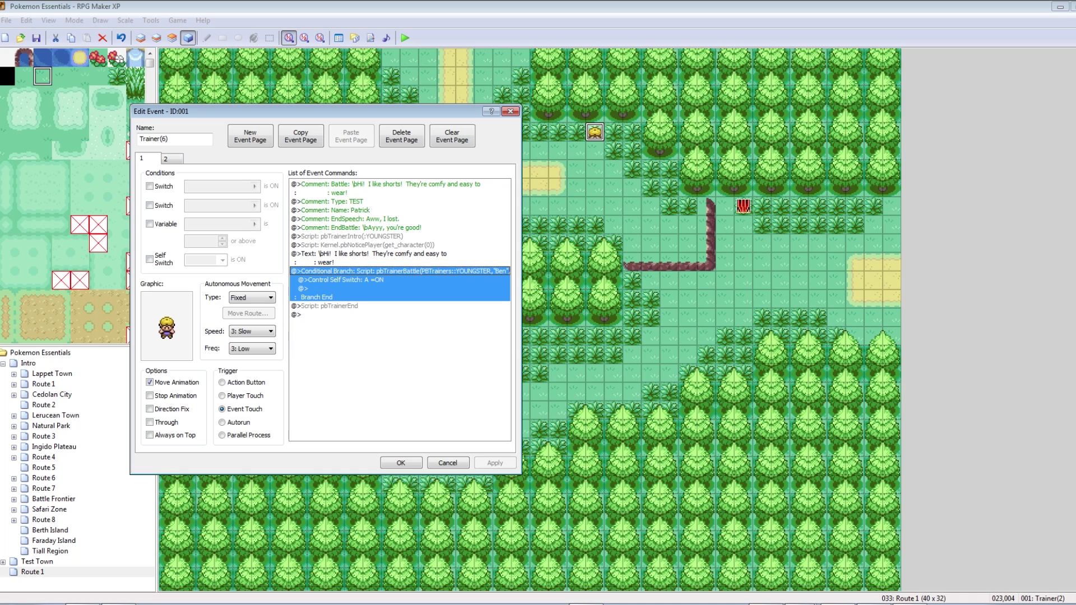
pyautogui.click(360, 227)
pyautogui.click(361, 219)
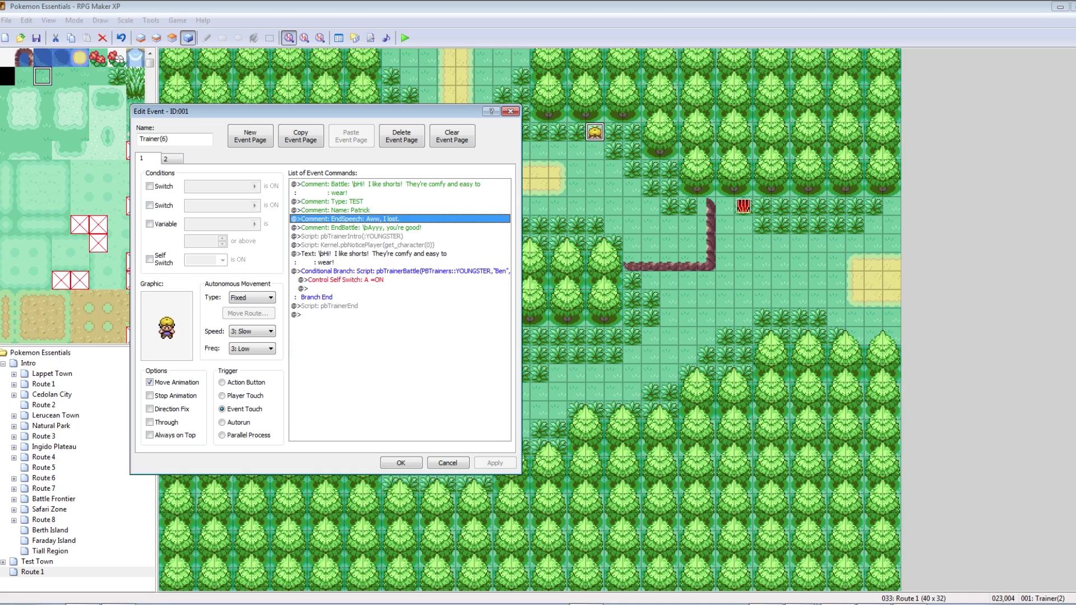
pyautogui.click(399, 271)
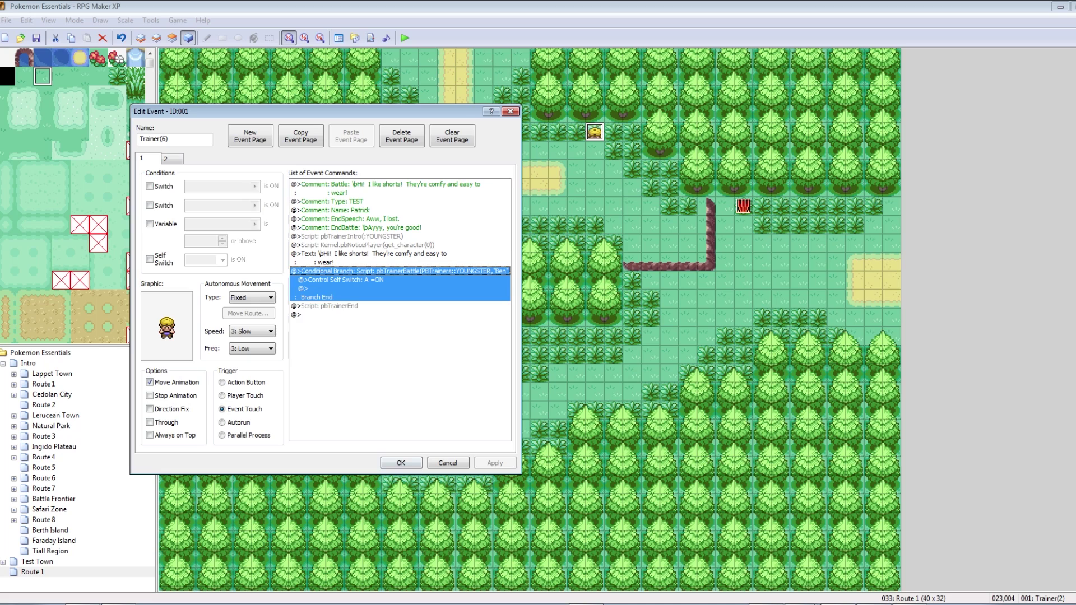
pyautogui.click(360, 227)
pyautogui.keyDown('shift'); pyautogui.click(370, 185); pyautogui.keyUp('shift')
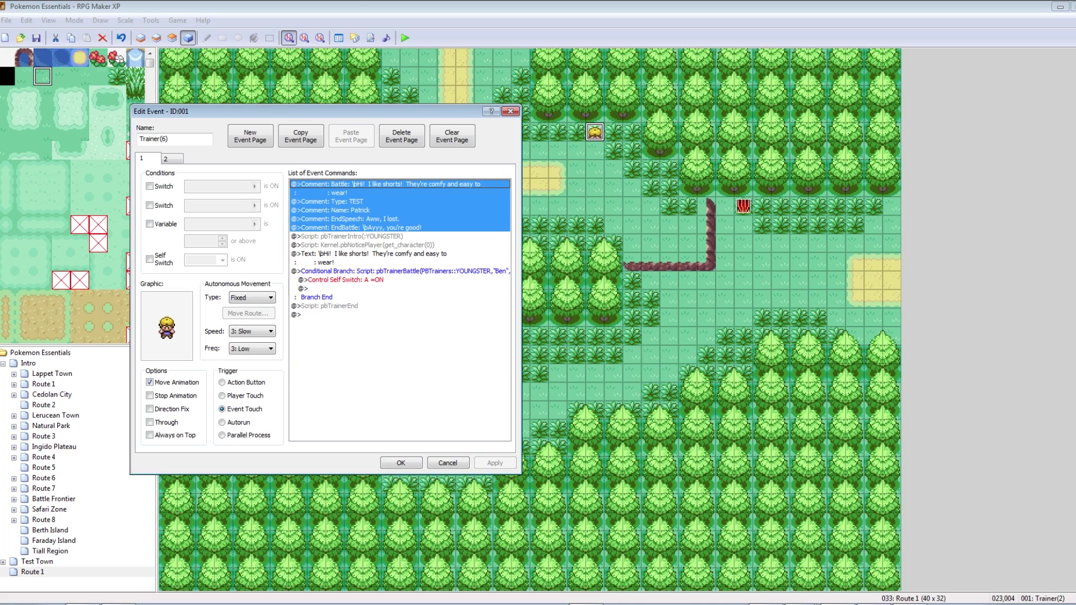
# - Go through the Trainer(6) event's comments one by one and close the event with its settings accepted
pyautogui.click(369, 184)
pyautogui.click(364, 202)
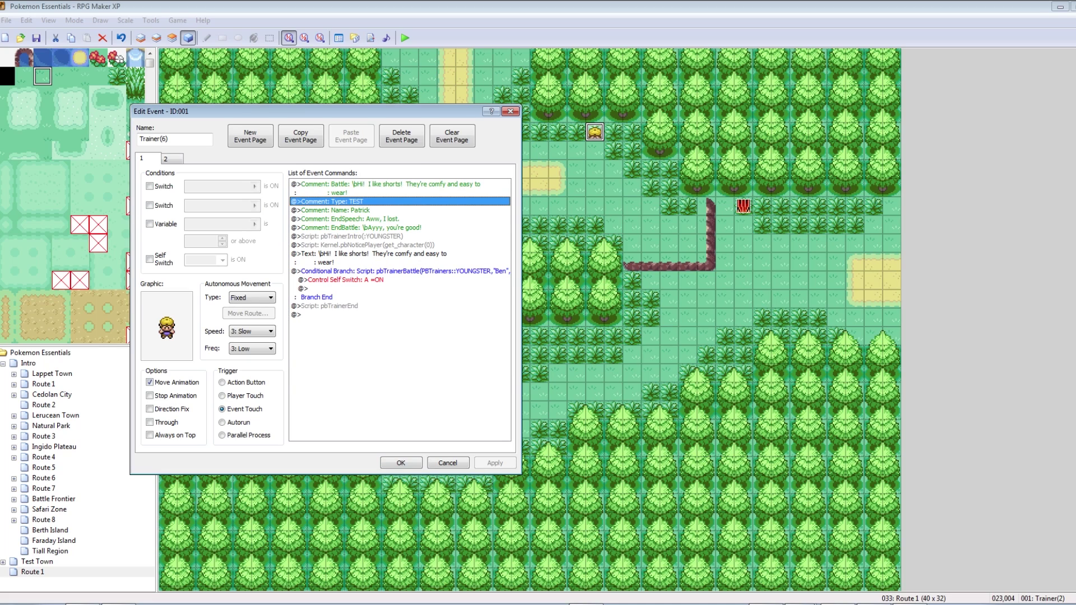
pyautogui.click(364, 210)
pyautogui.click(364, 219)
pyautogui.click(364, 228)
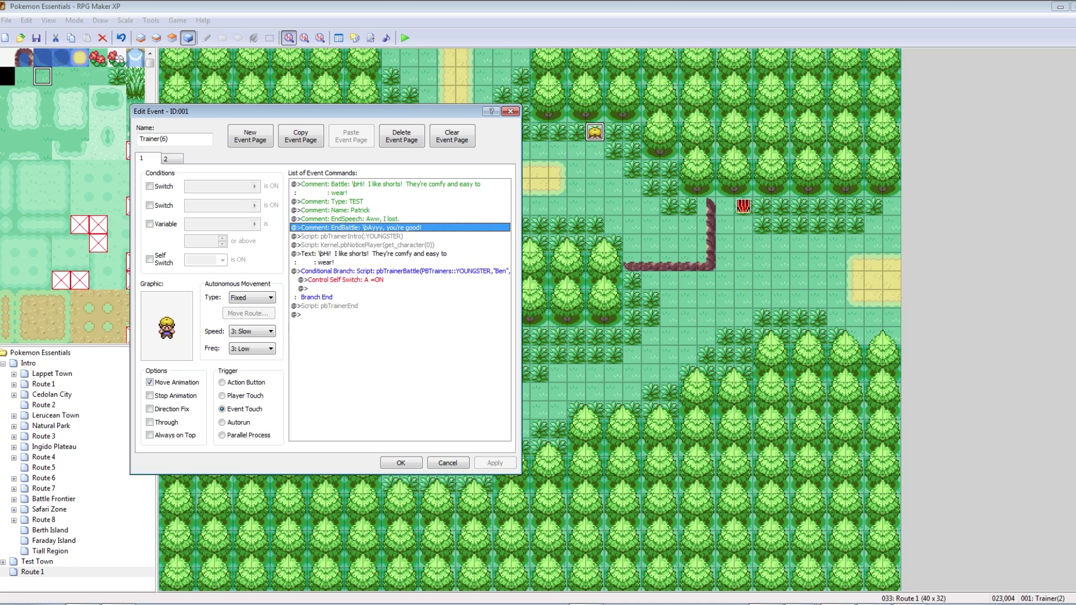
pyautogui.keyDown('shift'); pyautogui.click(369, 184); pyautogui.keyUp('shift')
pyautogui.click(364, 314)
pyautogui.click(402, 462)
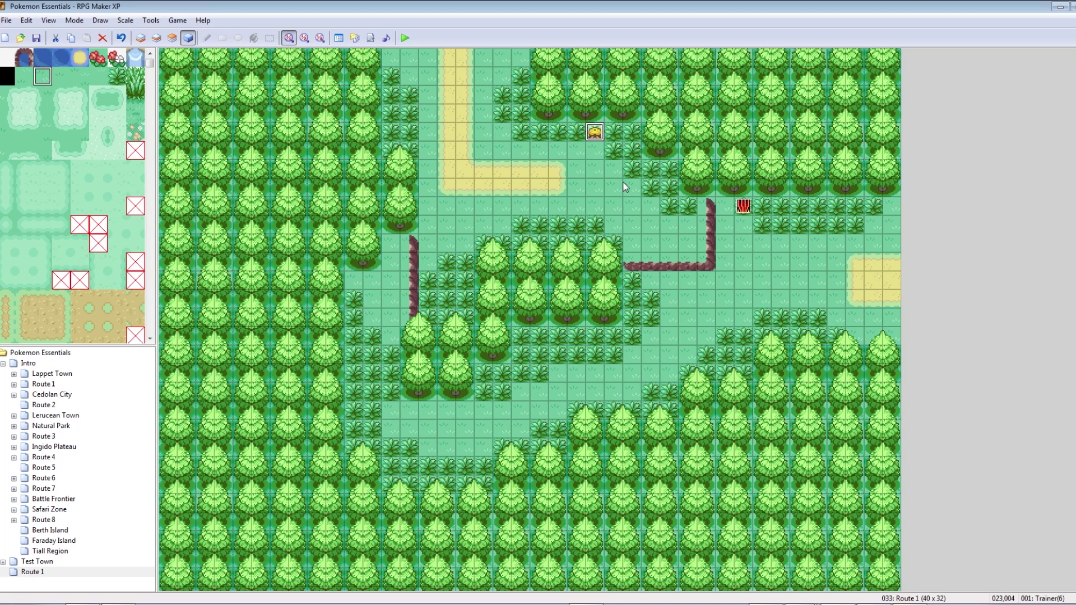
# - Switch to Notepad++ and look through the existing trainer entries in trainers.txt
pyautogui.click(627, 187)
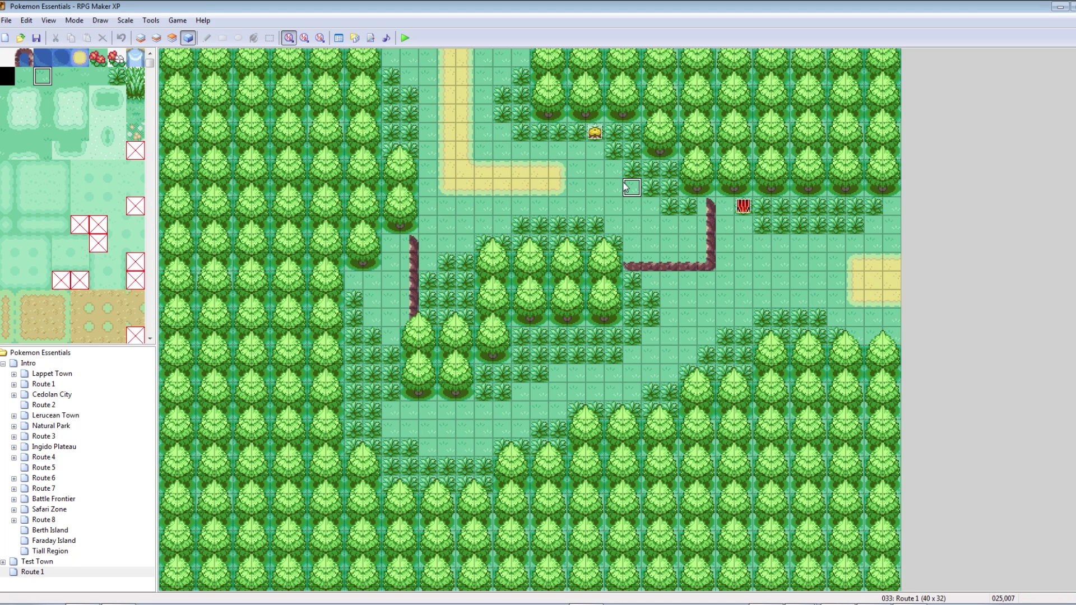
pyautogui.click(593, 187)
pyautogui.click(861, 604)
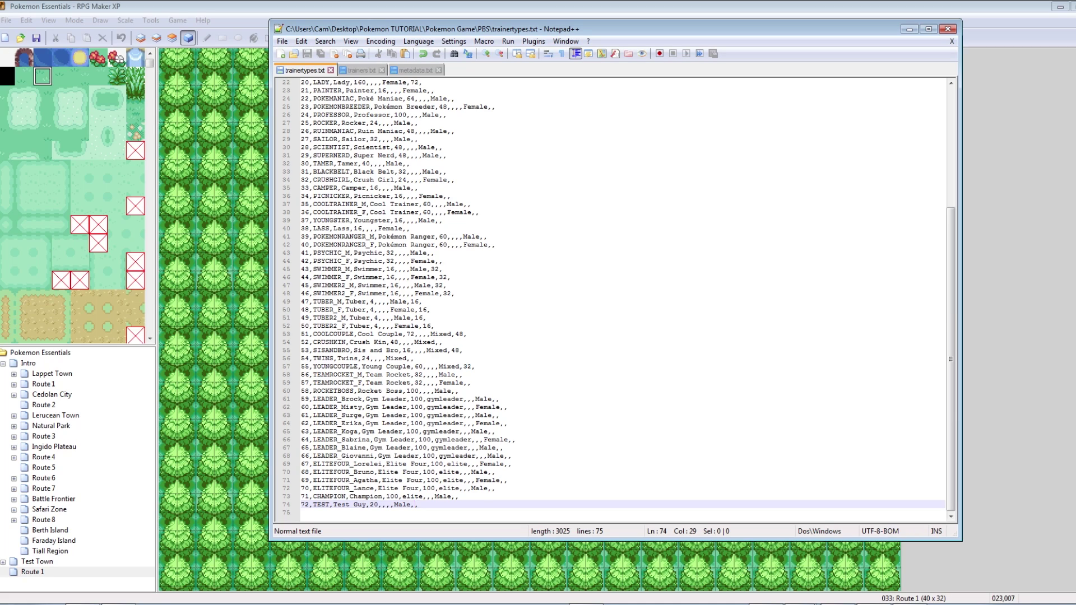
pyautogui.hotkey('ctrl', 'Tab')
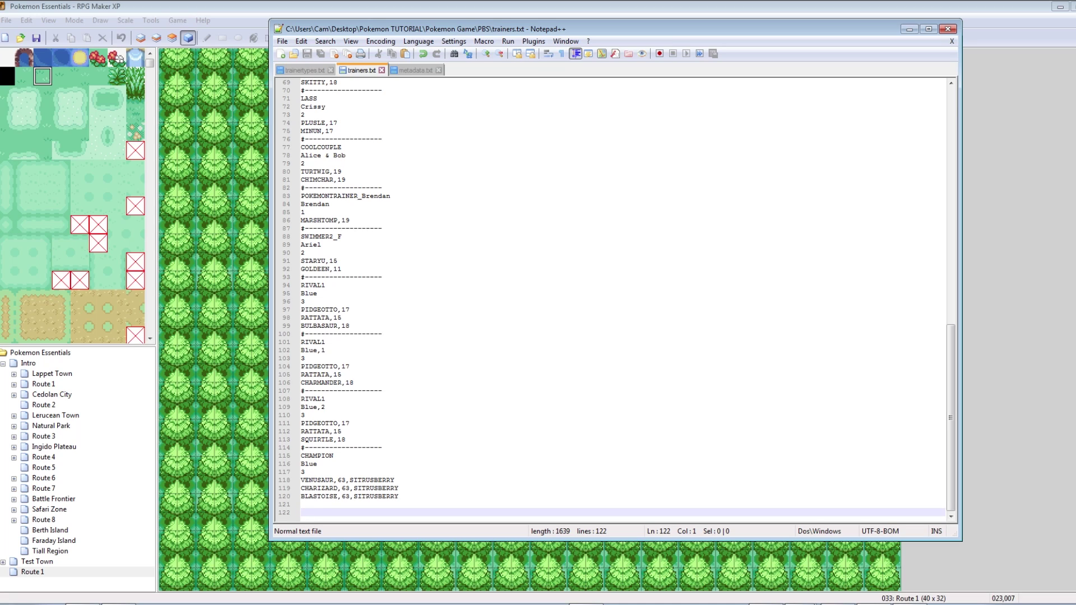
pyautogui.click(325, 236)
pyautogui.scroll(5, 325, 237)
pyautogui.click(317, 180)
pyautogui.scroll(4, 317, 180)
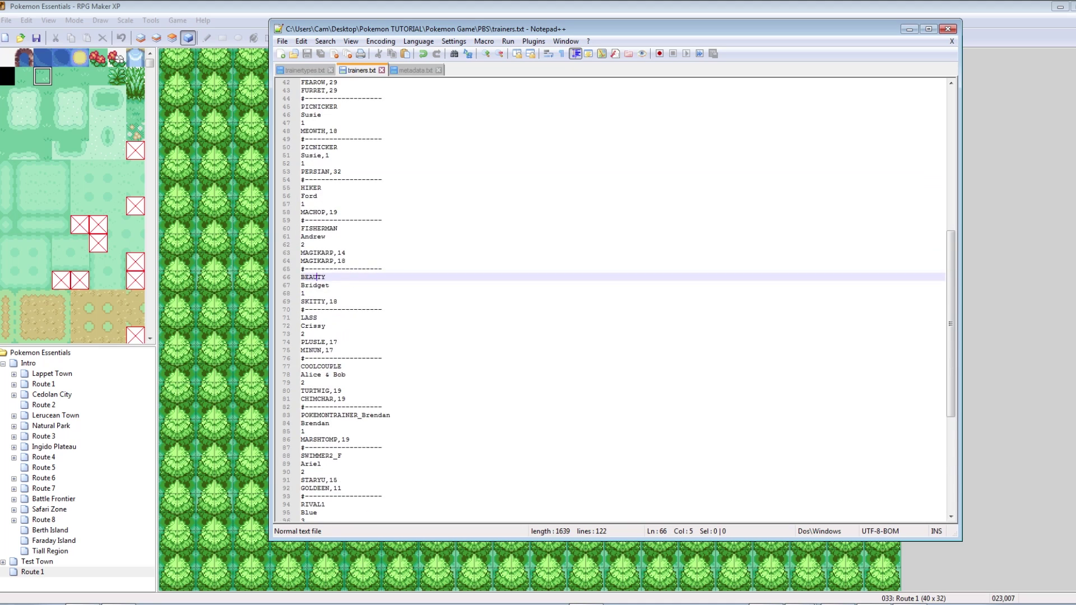
pyautogui.scroll(14, 317, 277)
pyautogui.scroll(-20, 611, 300)
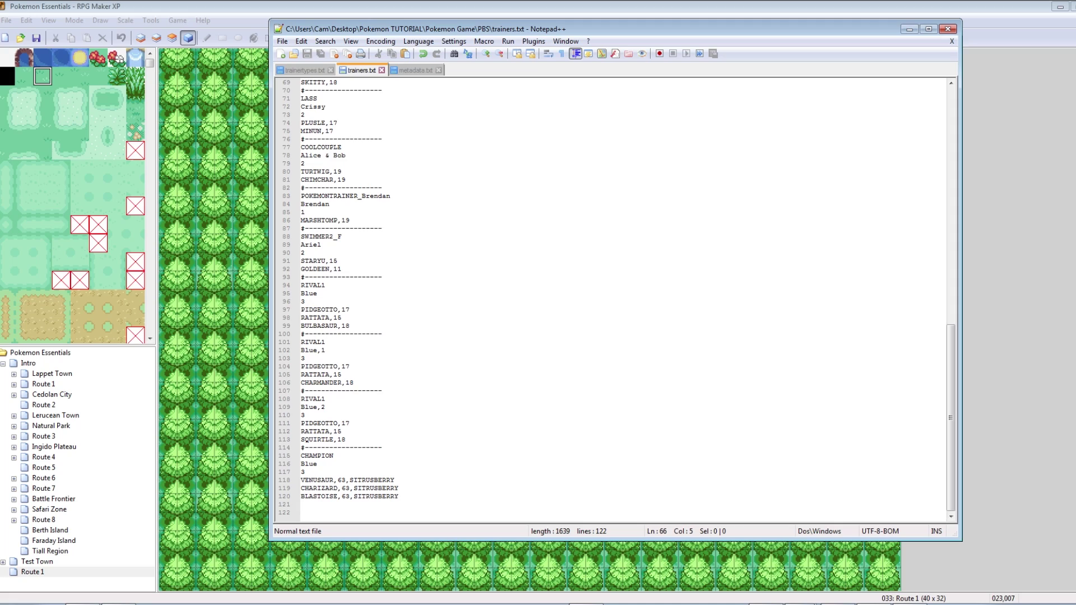
# - Add a #------------------ separator line after the CHAMPION entry at the end of trainers.txt and save the file
pyautogui.click(310, 505)
pyautogui.write('#------------------')
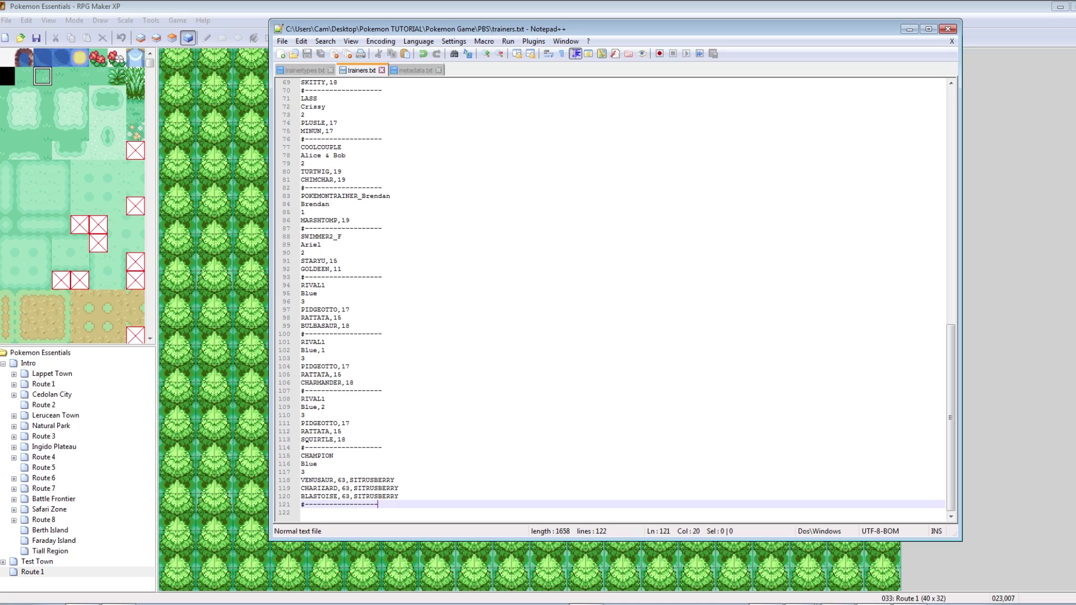
pyautogui.press('Return')
pyautogui.hotkey('ctrl', 's')
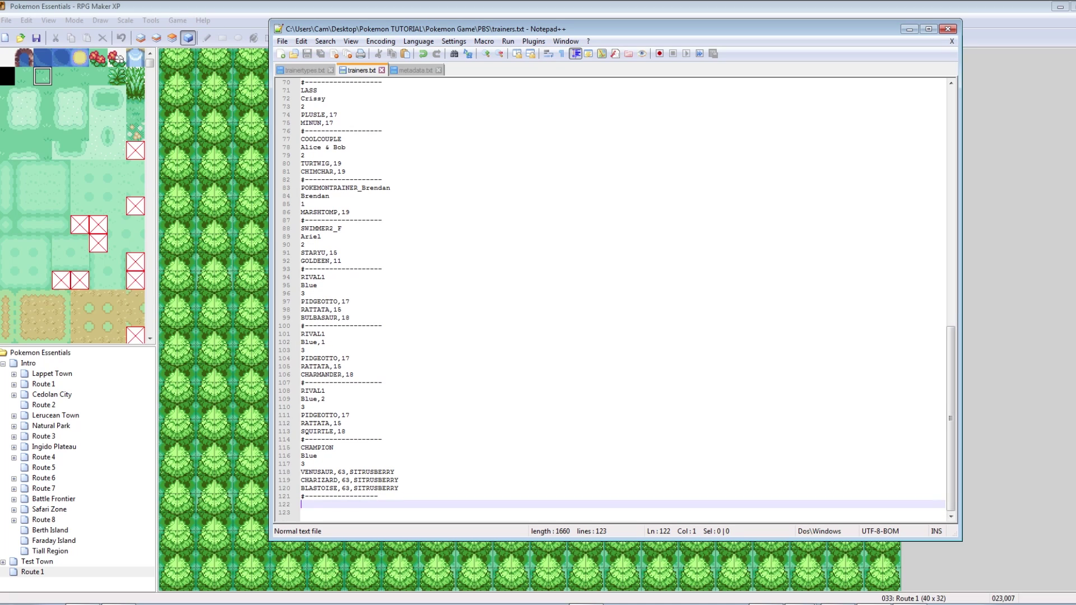
# - Using the CHAMPION entry as the pattern, start a new entry with type TEST and trainer name Patrick, and save the file
pyautogui.moveTo(304, 447); pyautogui.dragTo(345, 480)
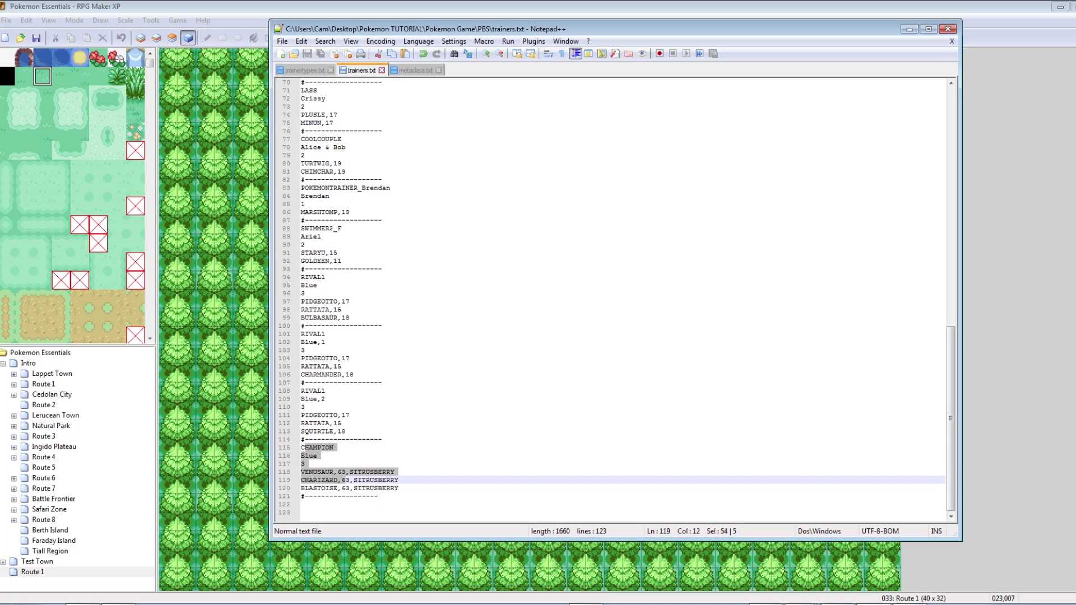
pyautogui.click(316, 447)
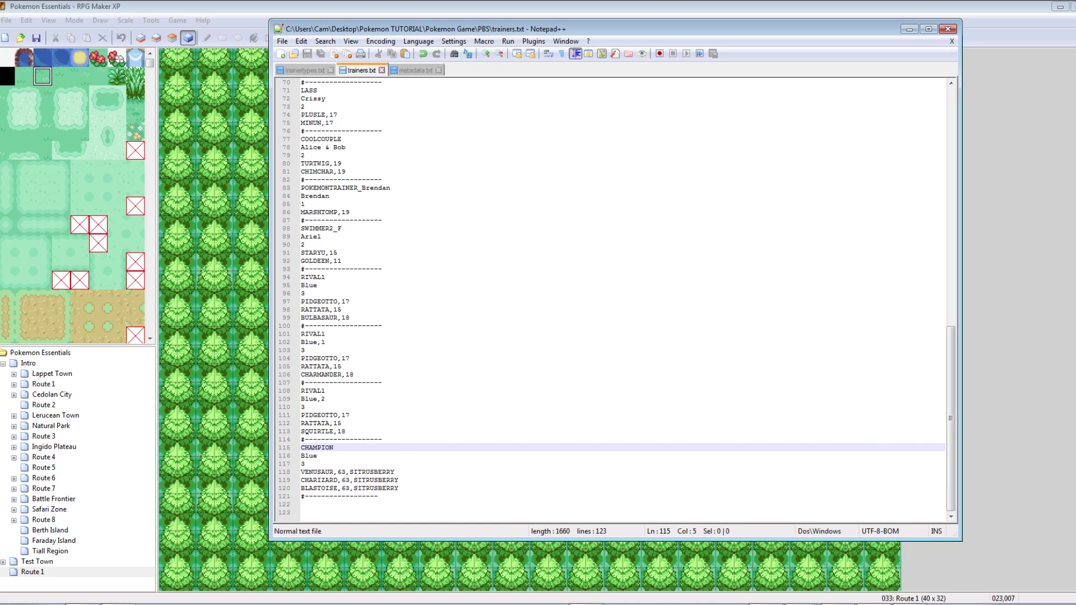
pyautogui.click(309, 455)
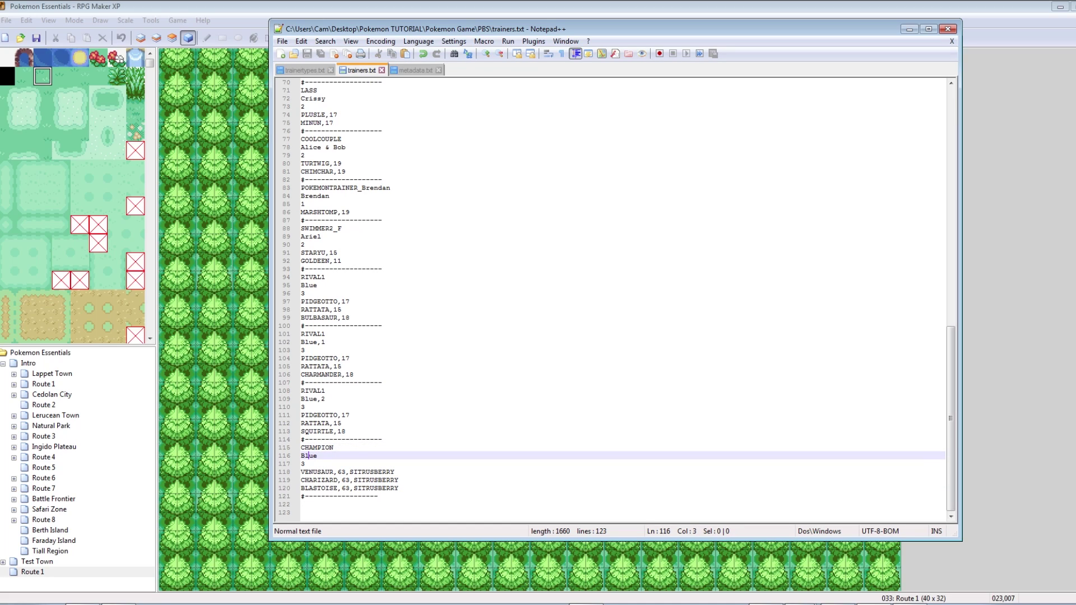
pyautogui.click(304, 464)
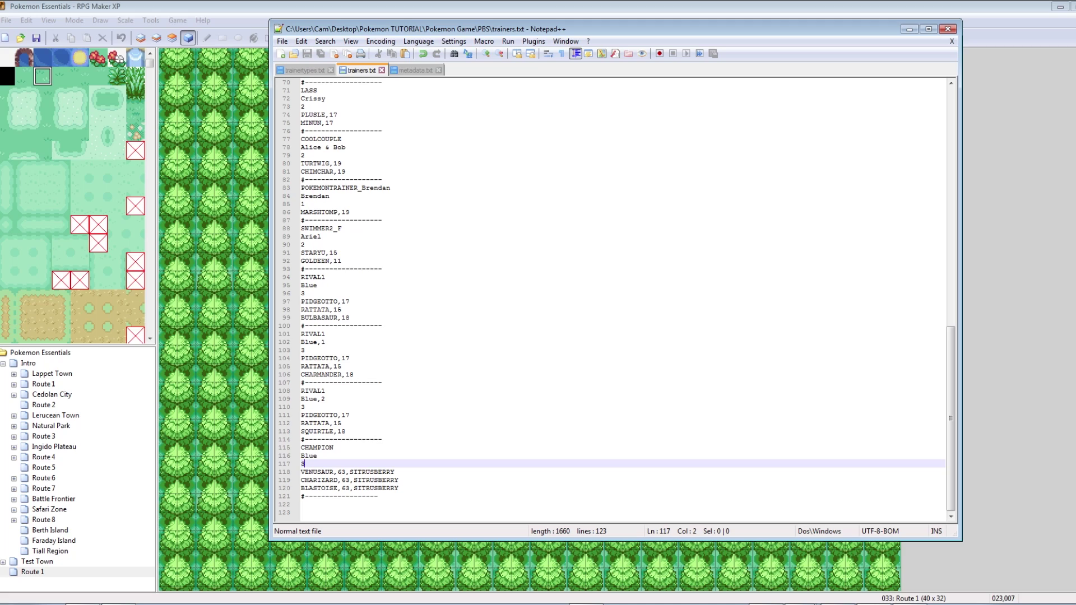
pyautogui.click(316, 471)
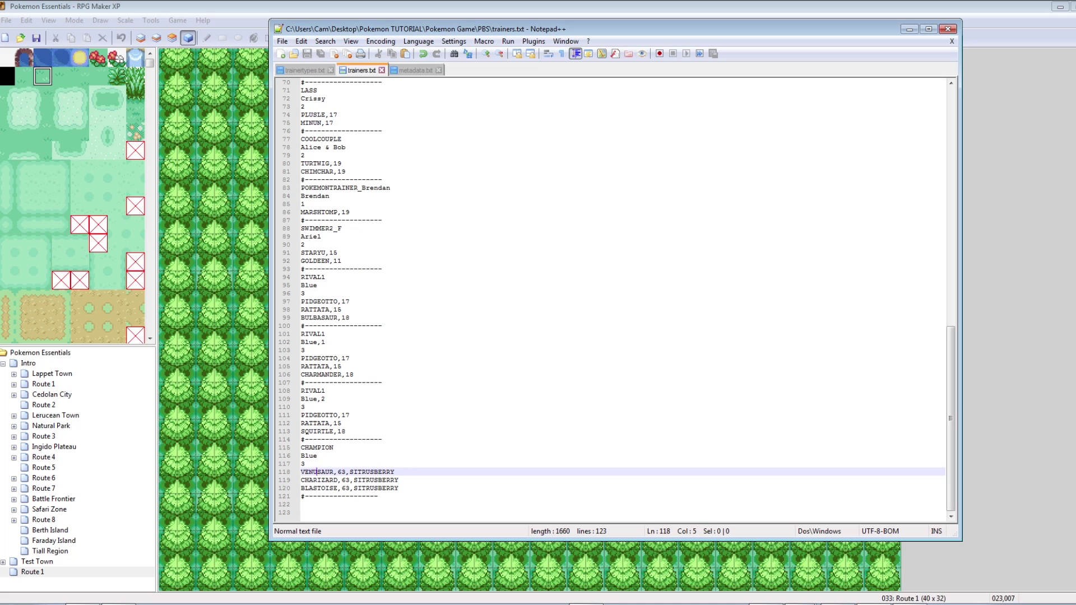
pyautogui.click(316, 504)
pyautogui.write('TEST')
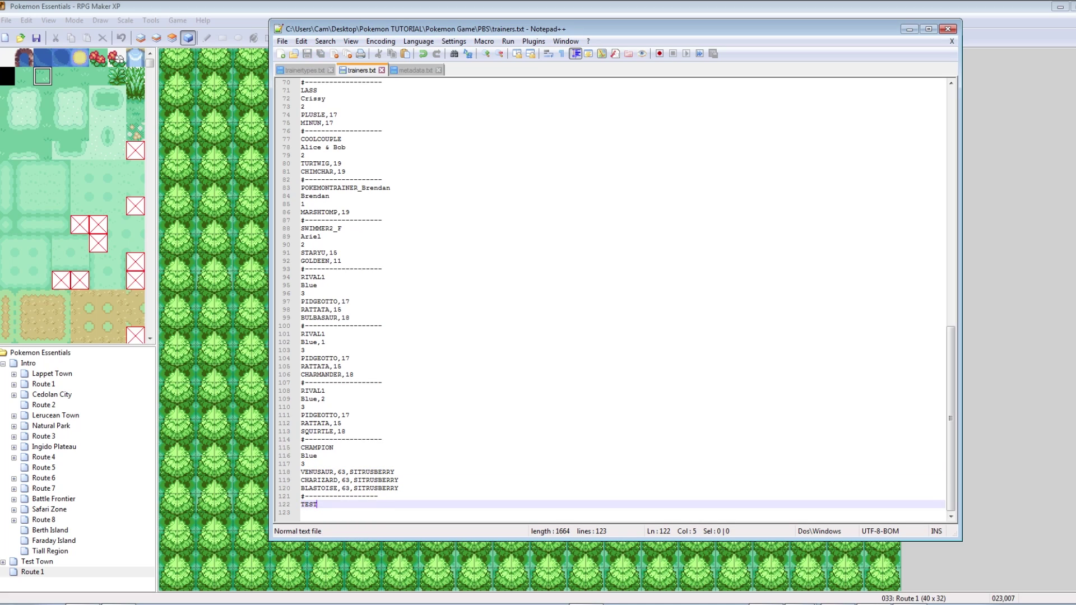
pyautogui.press('Return')
pyautogui.write('Patrick')
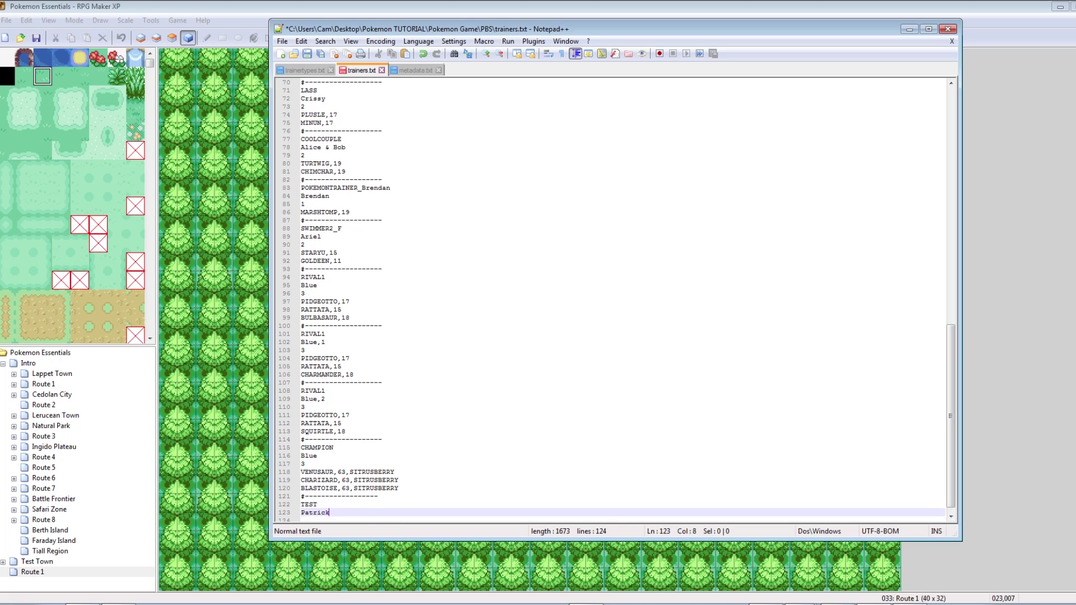
pyautogui.hotkey('ctrl', 's')
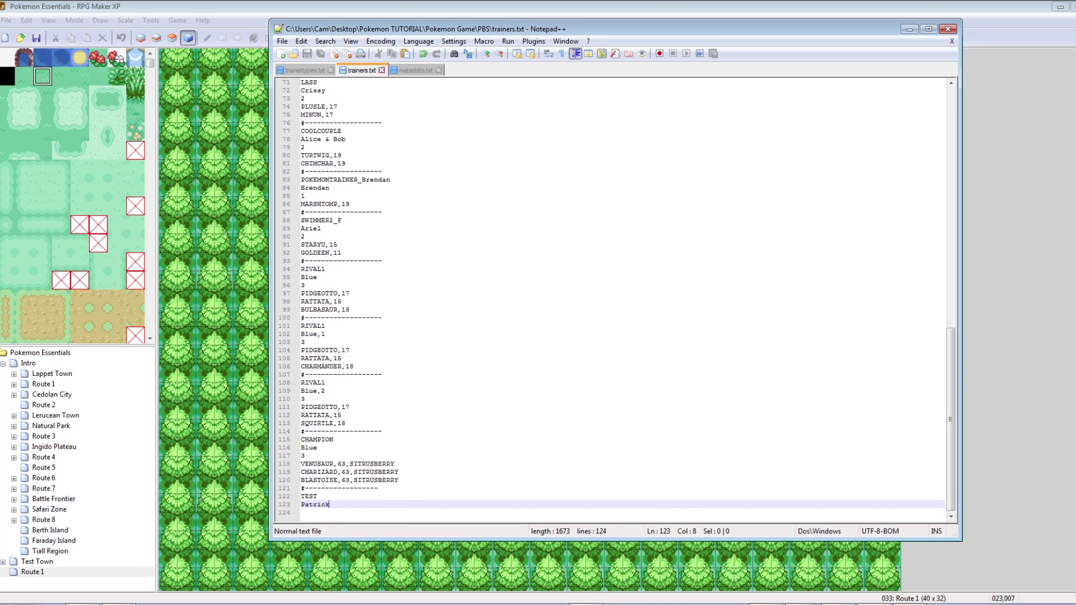
# - Set the TEST trainer's Pokémon count to 2 and add the party line RATTATA,5 below it
pyautogui.press('Return')
pyautogui.write('20')
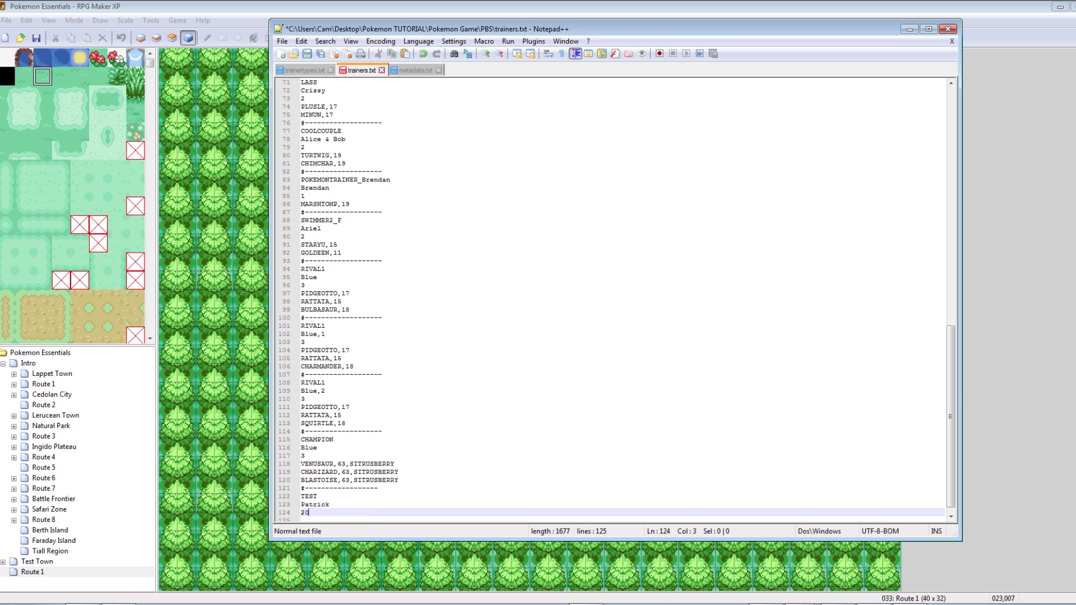
pyautogui.press('Return')
pyautogui.hotkey('ctrl', 's')
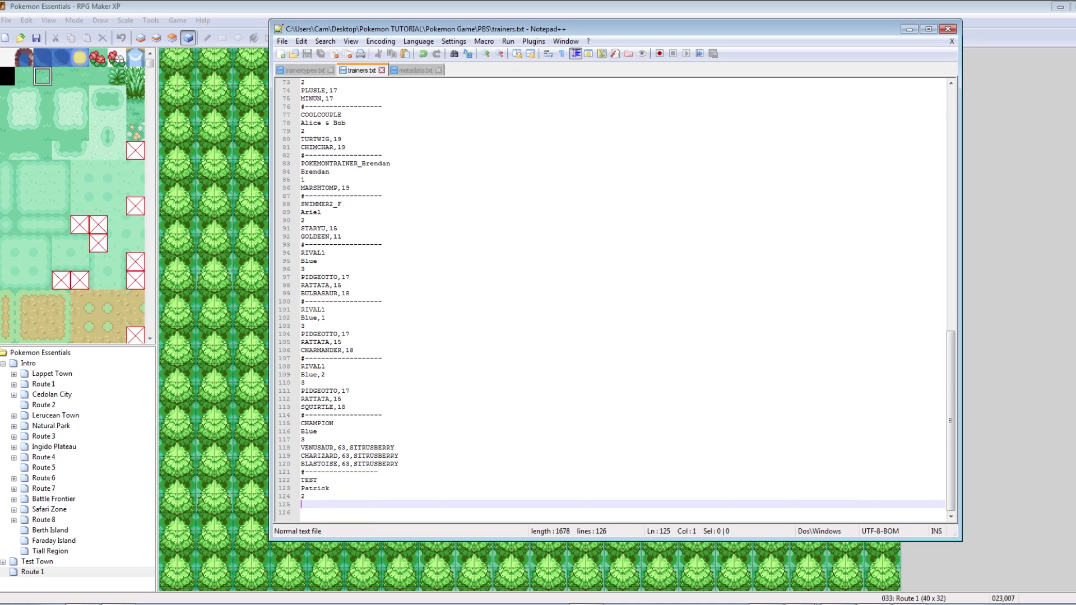
pyautogui.write('RATT')
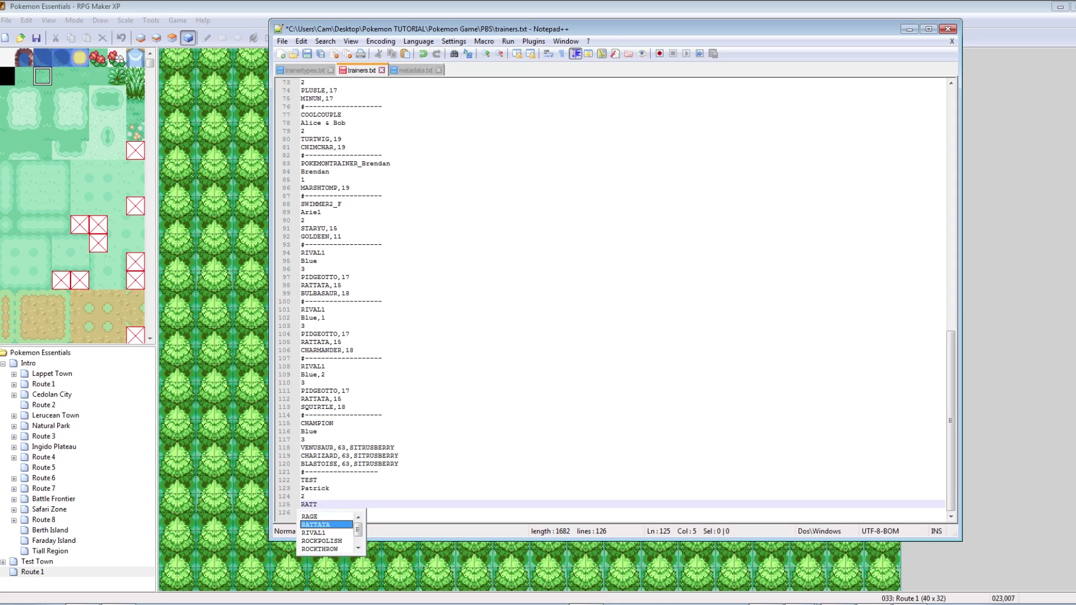
pyautogui.write('ATA,')
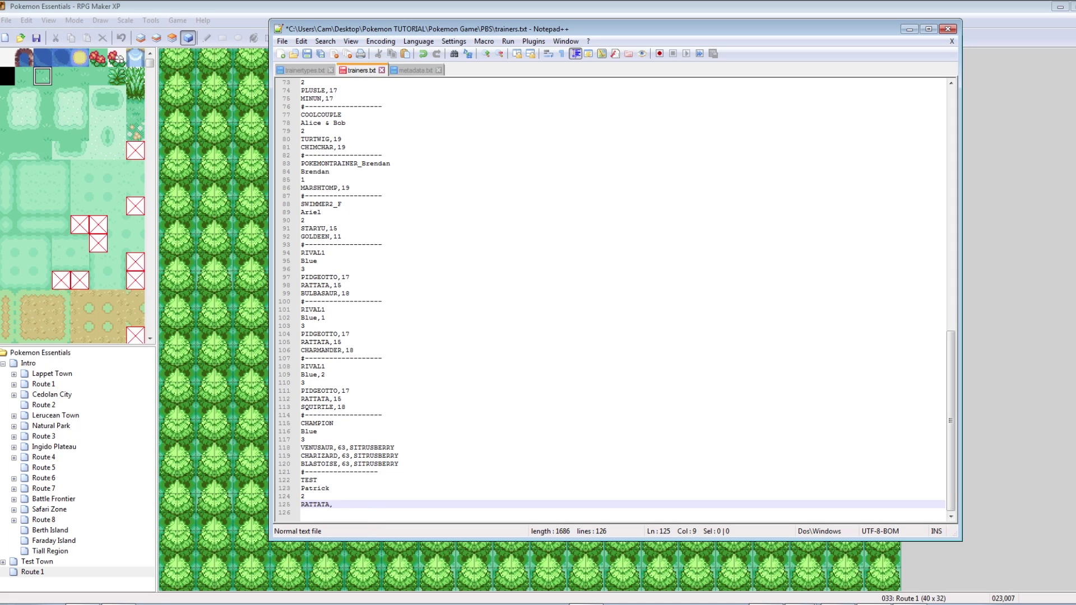
pyautogui.write('5')
pyautogui.press('Return')
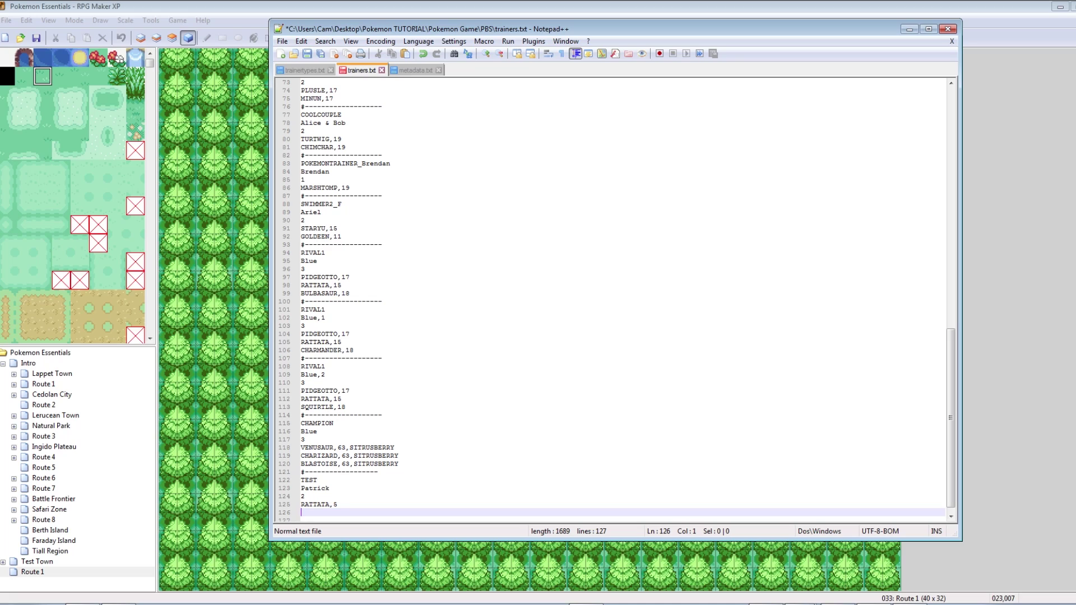
# - Add SNEASEL,6 as the TEST trainer's second party line and save trainers.txt
pyautogui.scroll(-1, 623, 300)
pyautogui.write('SNEASEL,')
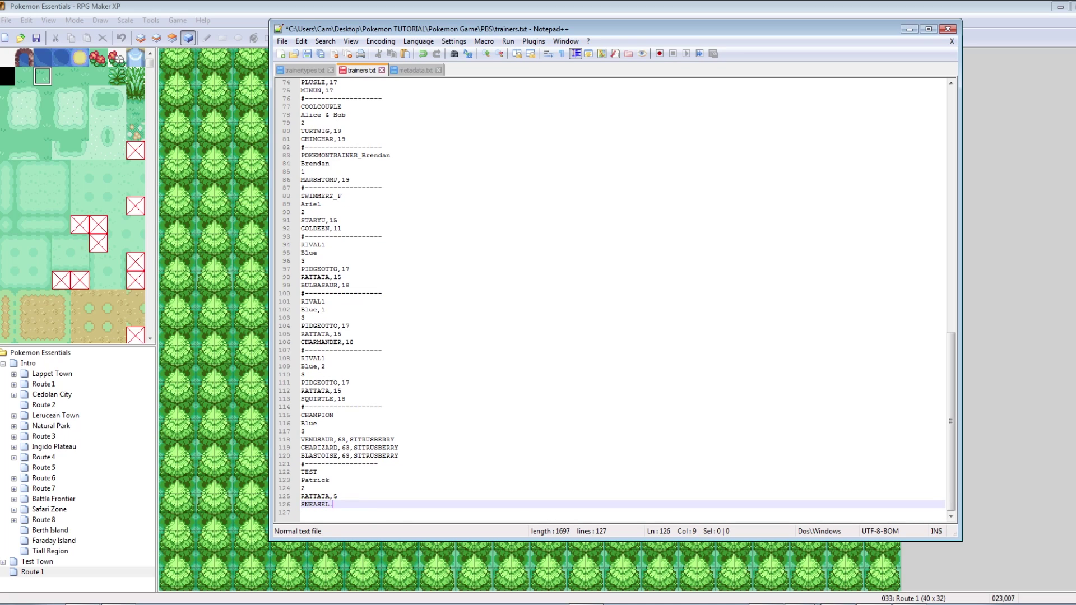
pyautogui.write('6')
pyautogui.hotkey('ctrl', 's')
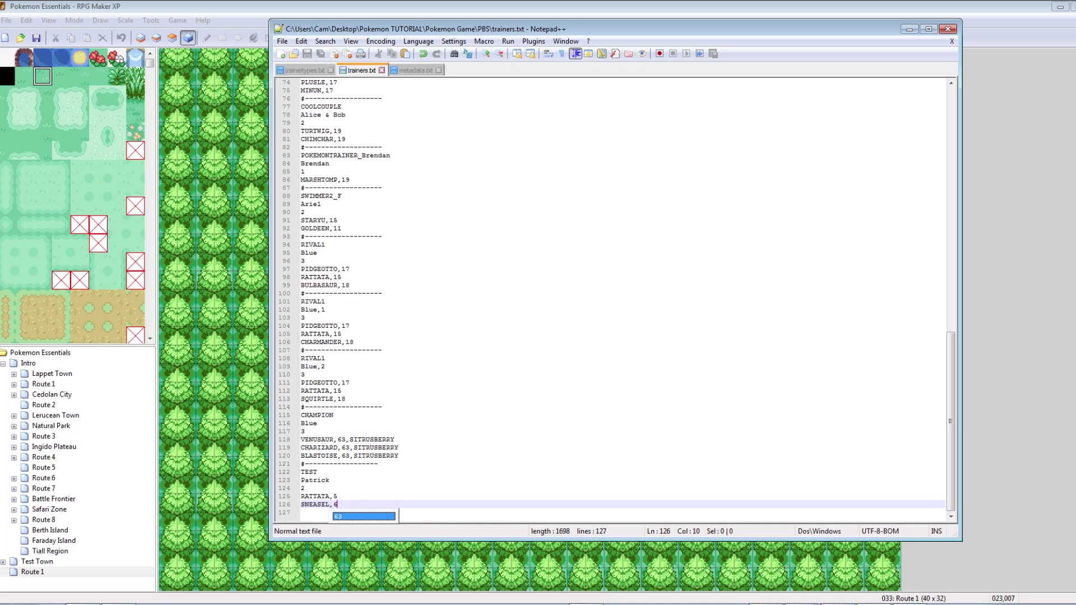
pyautogui.press('Escape')
# - Review the TEST trainer's two party lines and go back to the entries at the beginning of trainers.txt
pyautogui.click(317, 496)
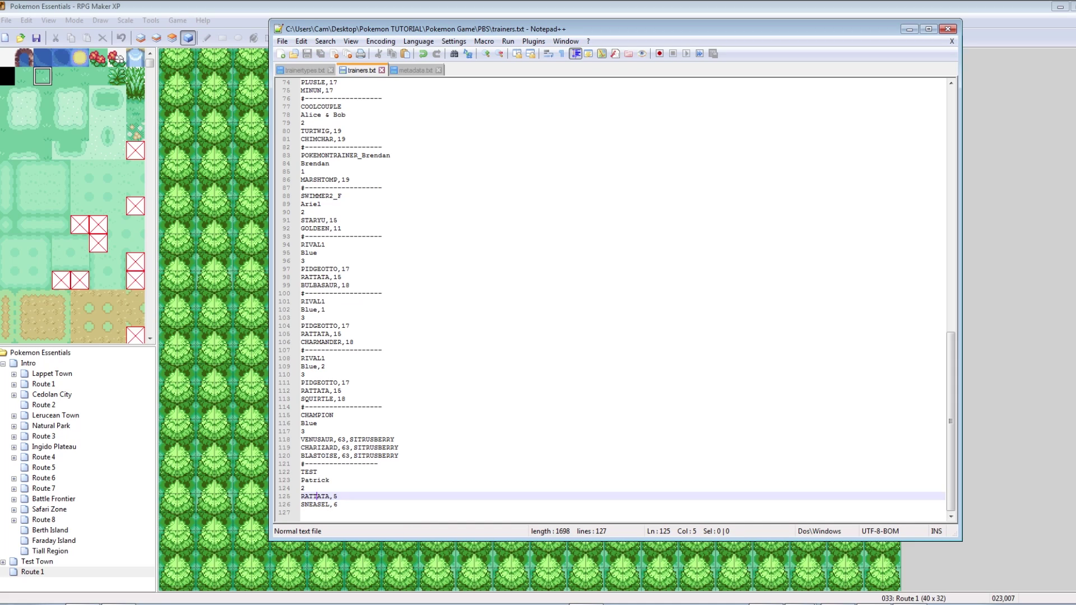
pyautogui.click(326, 504)
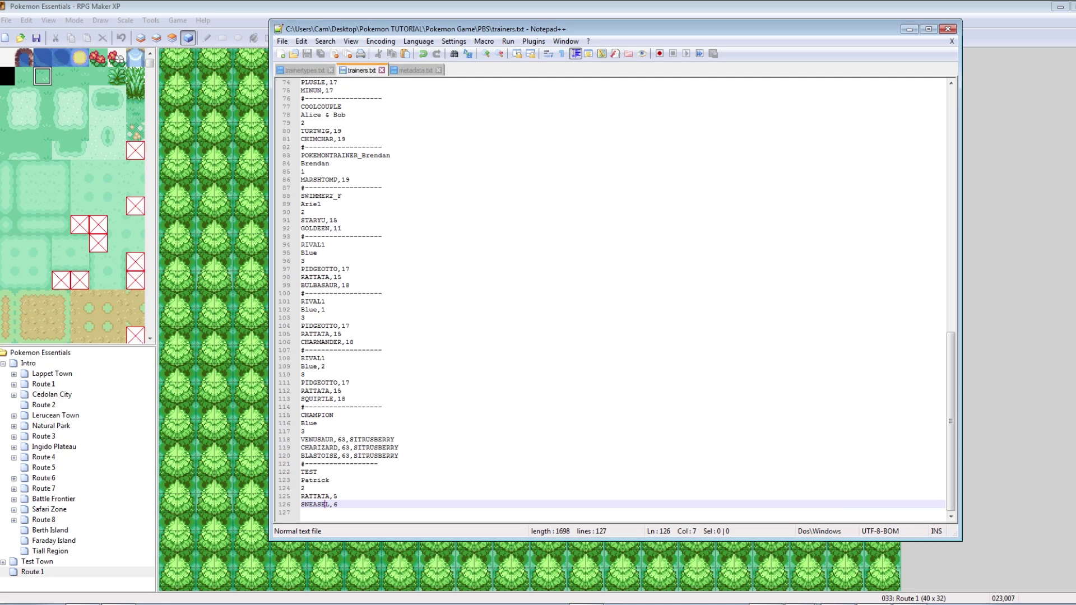
pyautogui.click(313, 496)
pyautogui.click(338, 496)
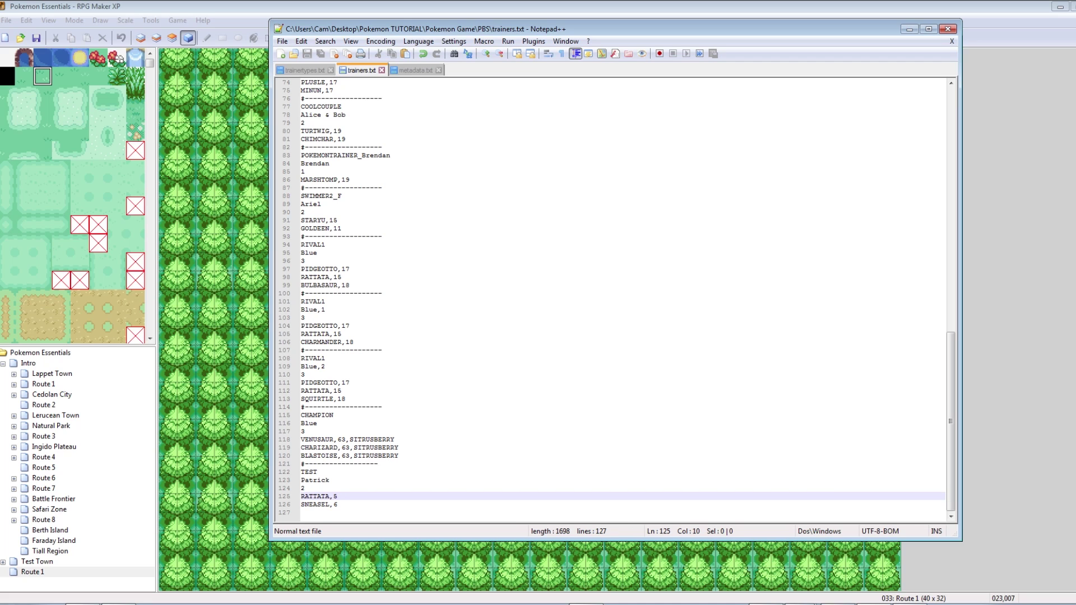
pyautogui.click(317, 497)
pyautogui.scroll(20, 611, 297)
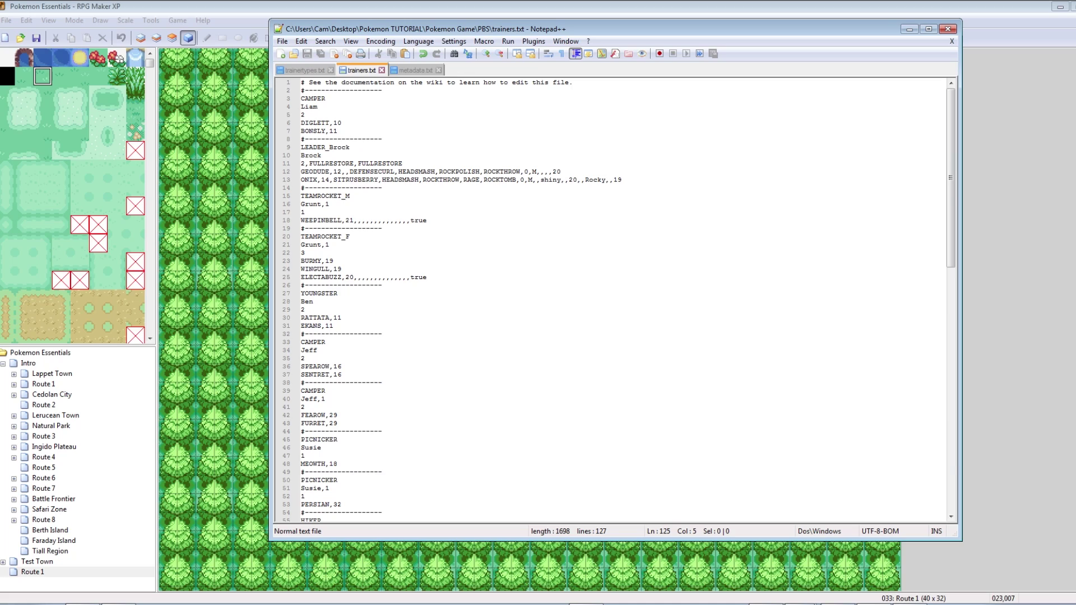
# - Examine the Pokémon count and the item fields that follow it in the LEADER_Brock entry
pyautogui.moveTo(313, 147); pyautogui.dragTo(402, 164)
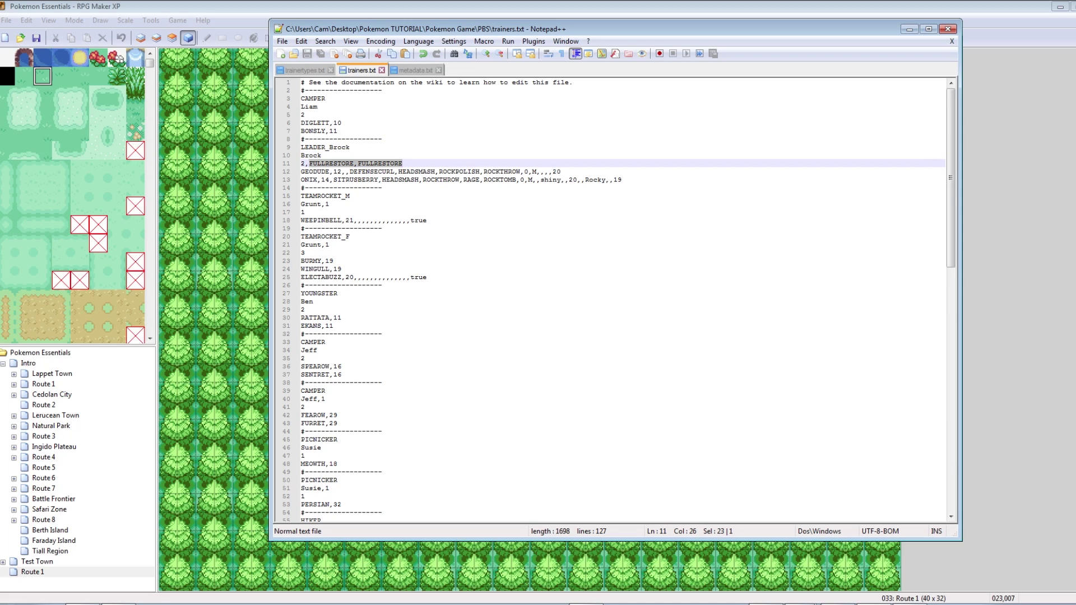
pyautogui.moveTo(301, 163); pyautogui.dragTo(305, 163)
pyautogui.click(305, 164)
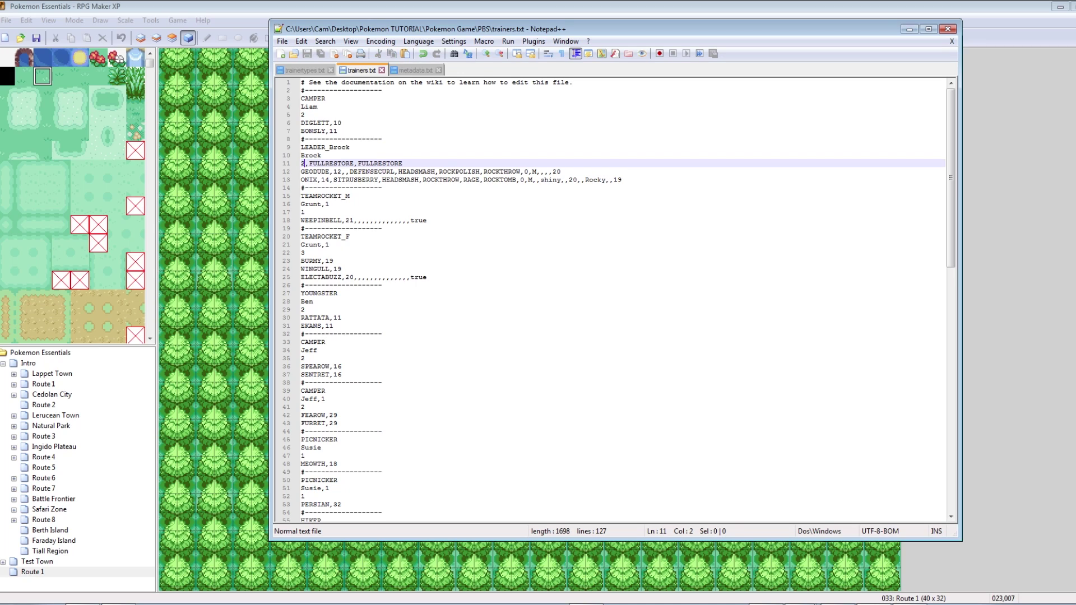
pyautogui.moveTo(308, 163); pyautogui.dragTo(323, 155)
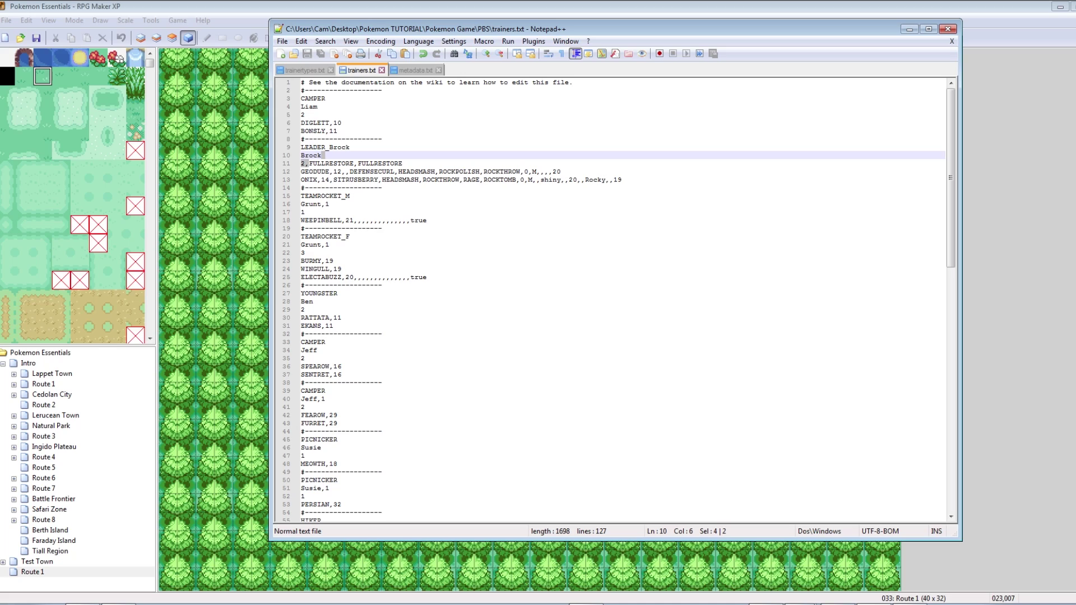
pyautogui.doubleClick(331, 163)
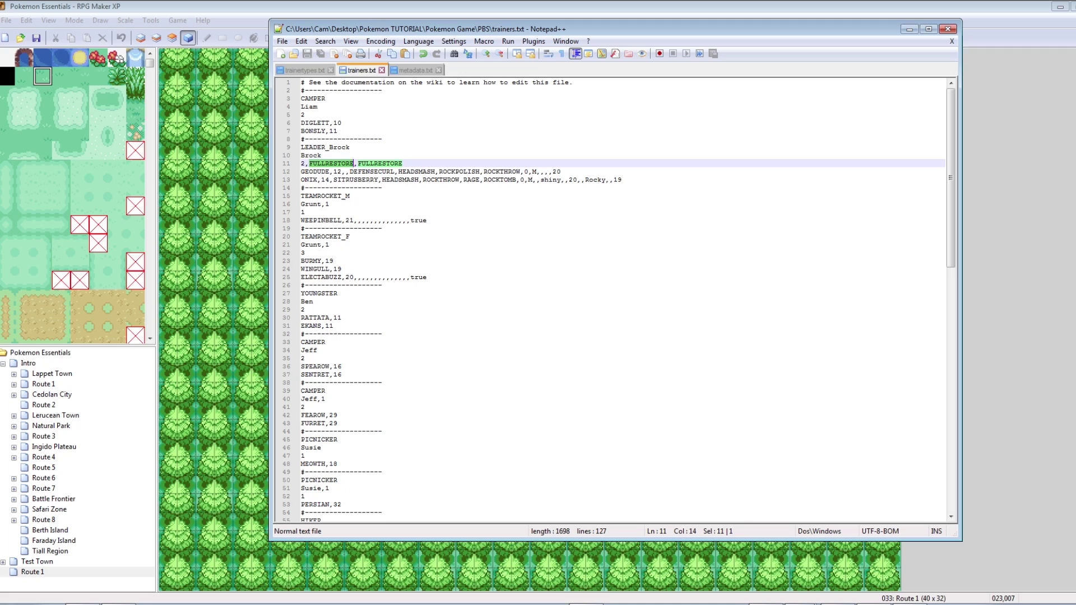
# - Examine the optional fields after species and level in LEADER_Brock's GEODUDE and ONIX lines, from held item and moves to the last value
pyautogui.moveTo(349, 171); pyautogui.dragTo(394, 171)
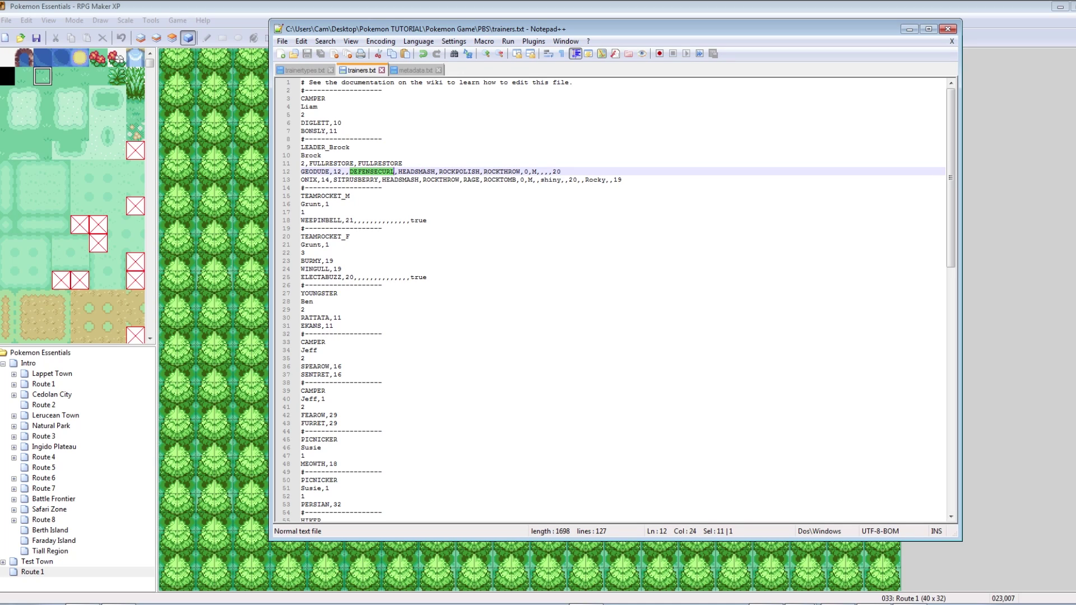
pyautogui.moveTo(301, 180); pyautogui.dragTo(318, 180)
pyautogui.click(325, 180)
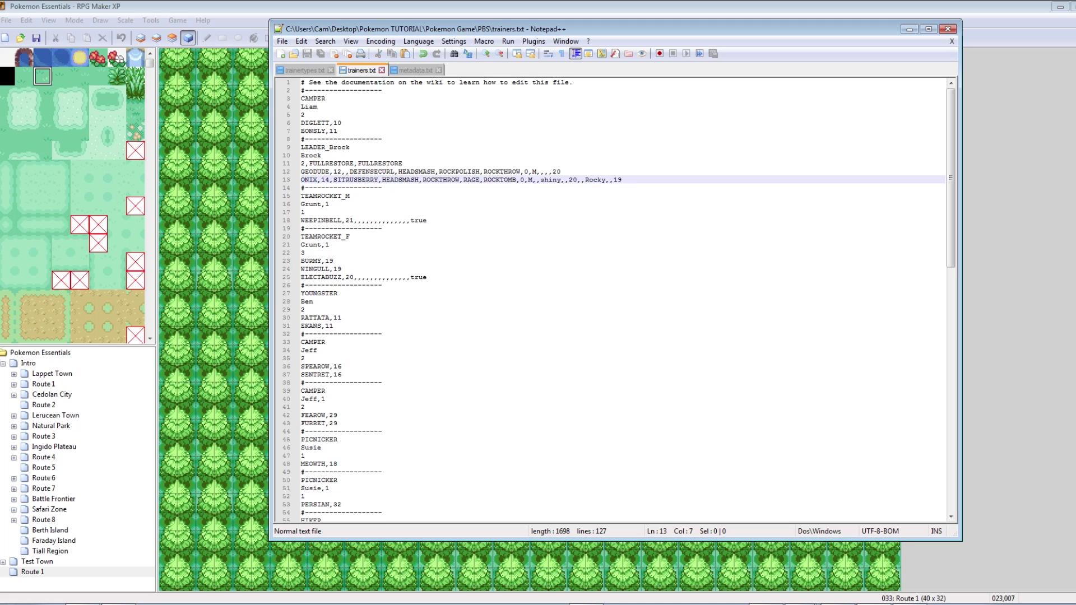
pyautogui.click(338, 180)
pyautogui.click(471, 180)
pyautogui.press('Right')
pyautogui.press('Right')
pyautogui.press('Right')
pyautogui.press('Right')
pyautogui.press('Right')
pyautogui.press('Right')
pyautogui.press('Right')
pyautogui.press('Right')
pyautogui.press('Right')
pyautogui.press('Right')
pyautogui.press('Right')
pyautogui.press('Right')
pyautogui.moveTo(617, 179); pyautogui.dragTo(601, 180)
pyautogui.doubleClick(618, 180)
pyautogui.click(597, 180)
# - Review the TEST entry's trainer name, Pokémon count and both party lines at the end of trainers.txt
pyautogui.scroll(-20, 621, 297)
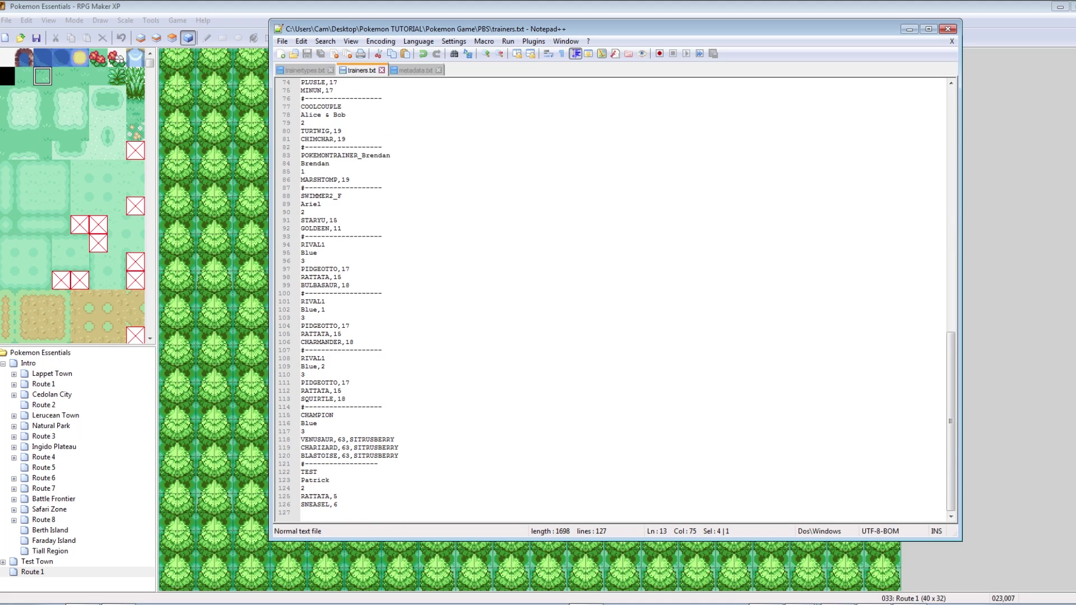
pyautogui.click(326, 480)
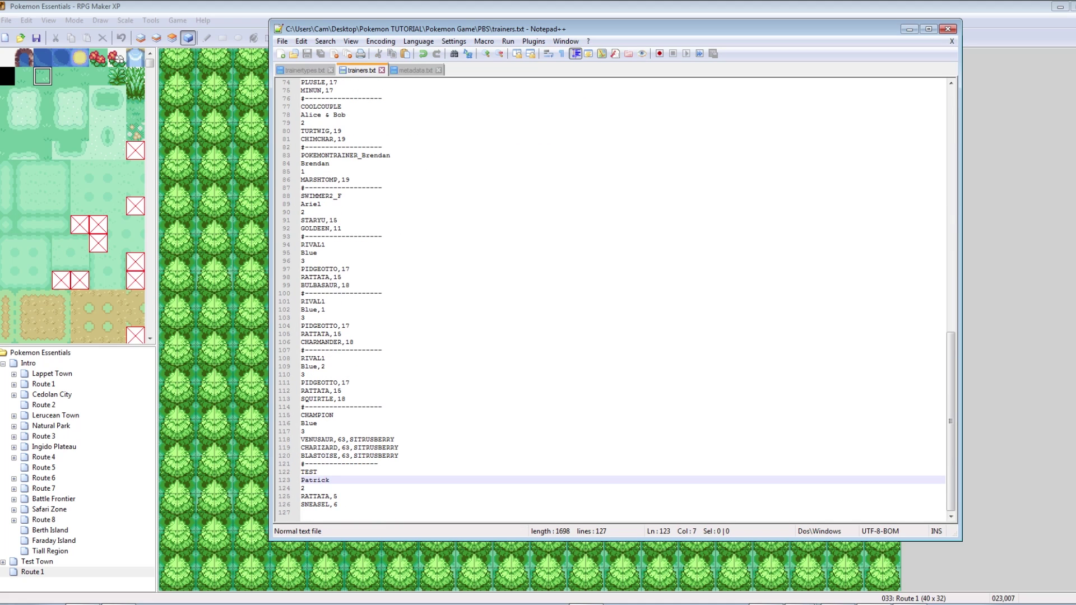
pyautogui.click(305, 488)
pyautogui.click(325, 496)
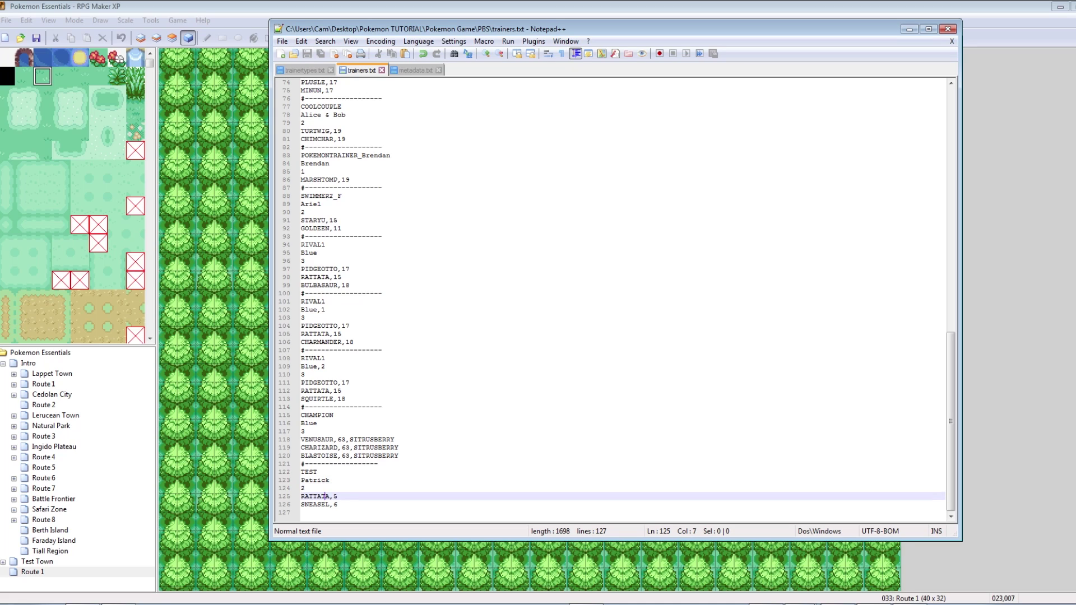
pyautogui.press('Down')
pyautogui.press('End')
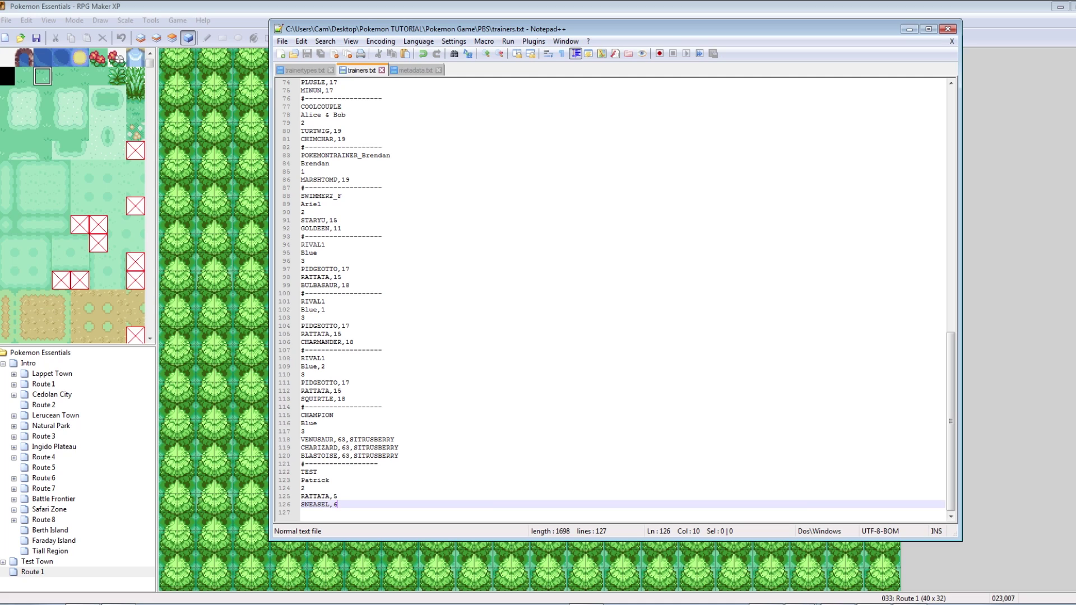
# - Switch to trainertypes.txt and check the ID number at the start of the TEST trainer type line
pyautogui.hotkey('ctrl', 'Tab')
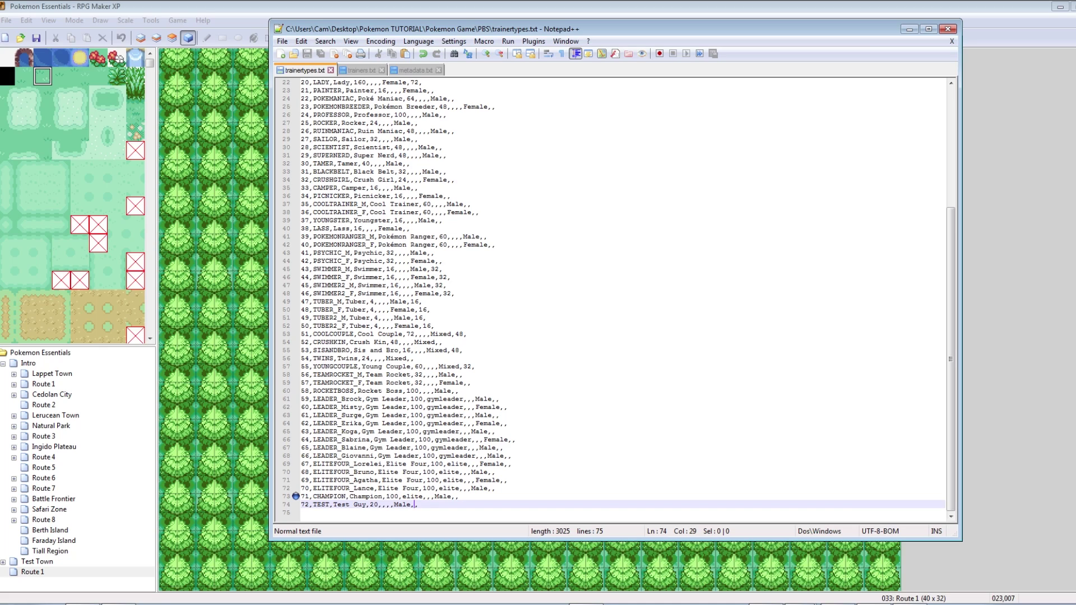
pyautogui.moveTo(301, 496); pyautogui.dragTo(308, 505)
pyautogui.click(305, 505)
# - Switch to the file explorer, open the game's Graphics\Characters folder and examine the numbered battle sprites trainer000, trainer001 and trainer002
pyautogui.hotkey('alt', 'Tab')
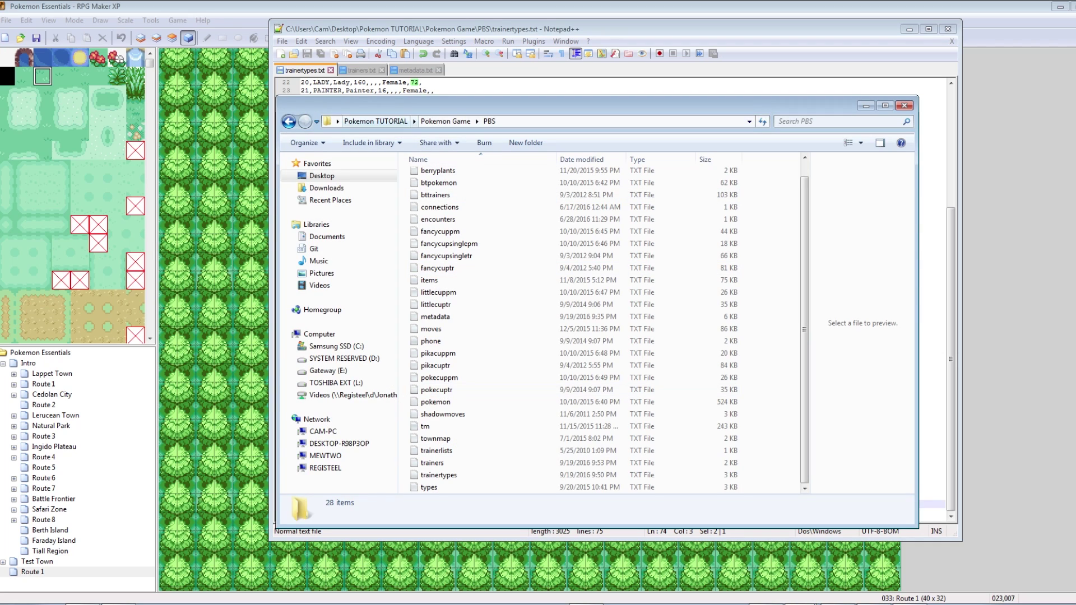
pyautogui.click(446, 122)
pyautogui.doubleClick(434, 213)
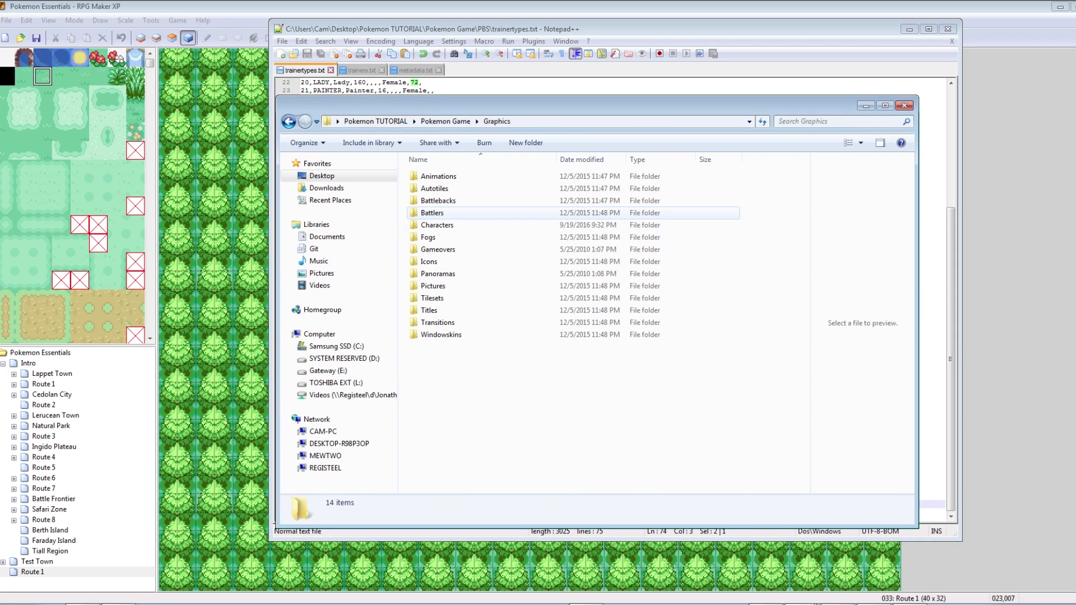
pyautogui.doubleClick(434, 224)
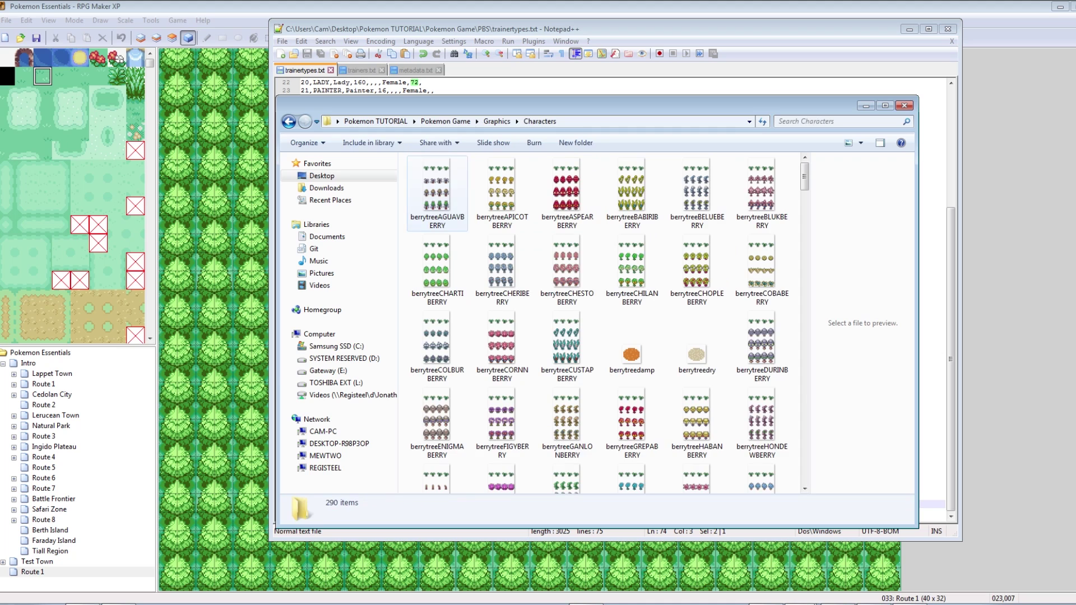
pyautogui.scroll(-3, 632, 303)
pyautogui.scroll(-10, 632, 302)
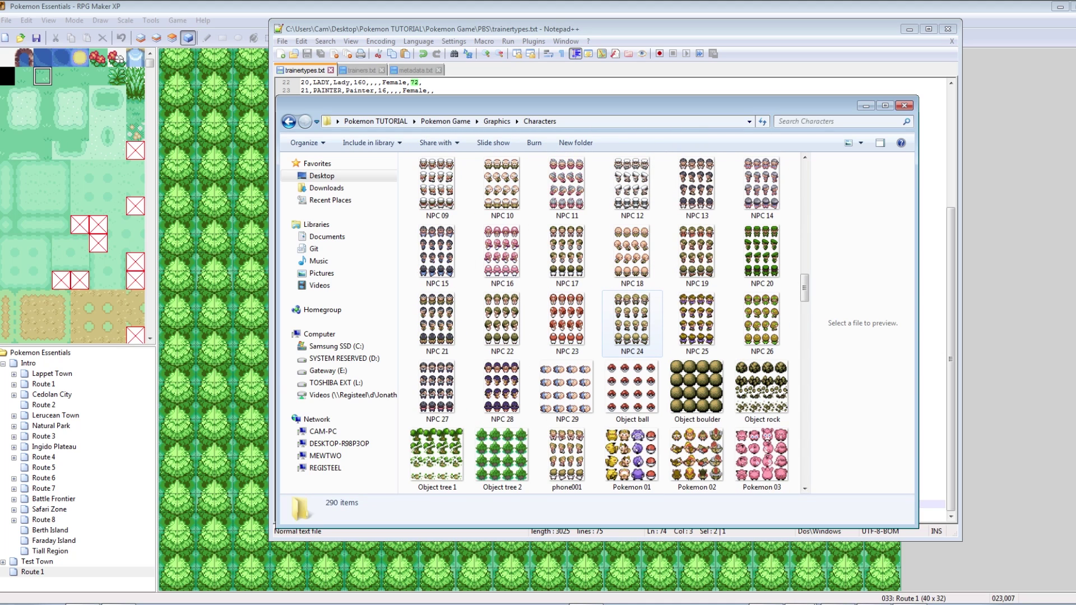
pyautogui.scroll(-6, 632, 322)
pyautogui.click(632, 187)
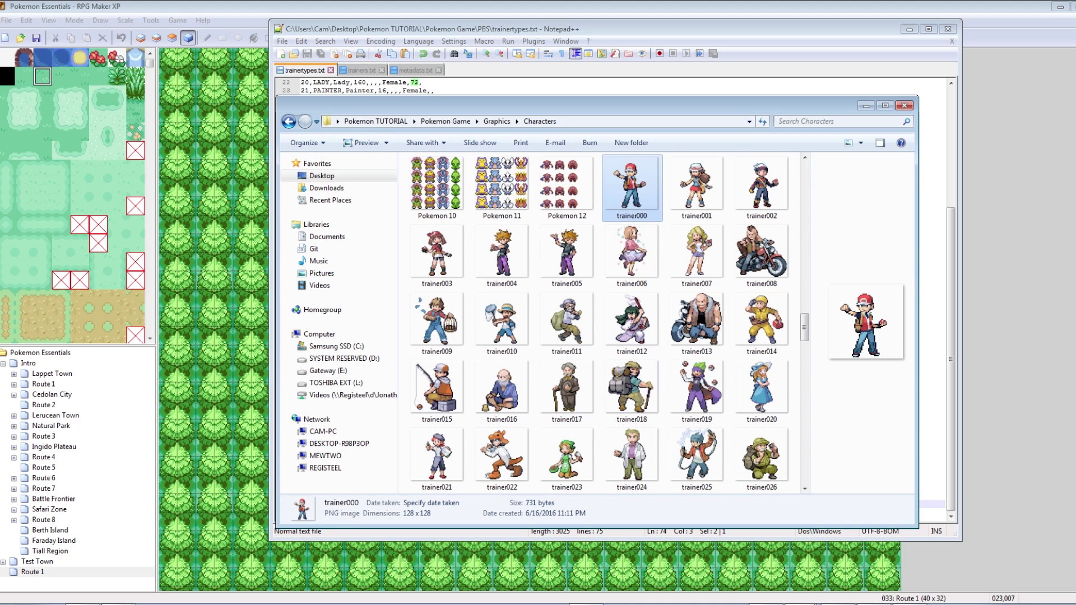
pyautogui.click(696, 188)
pyautogui.click(761, 188)
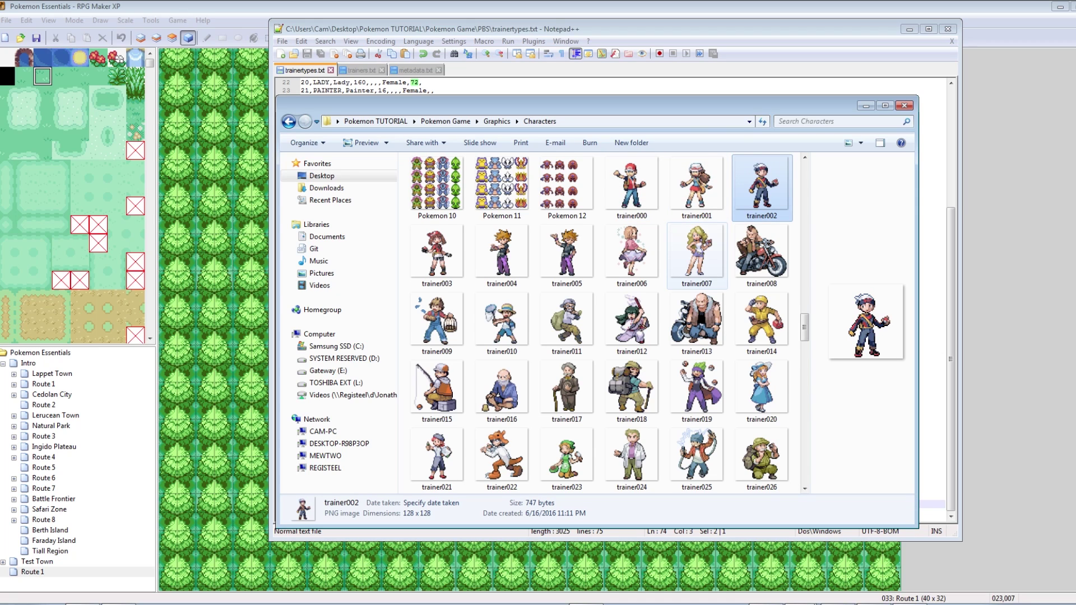
# - Find the custom battle sprite trainer72 after trainer071, view it at full size and close the image
pyautogui.scroll(-15, 631, 320)
pyautogui.scroll(5, 631, 319)
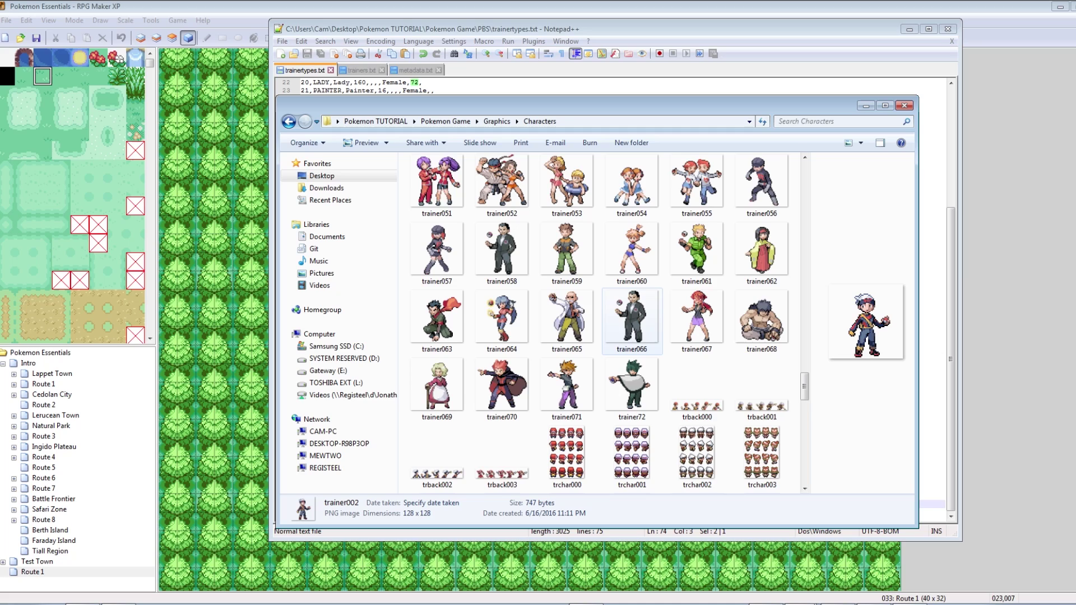
pyautogui.click(631, 387)
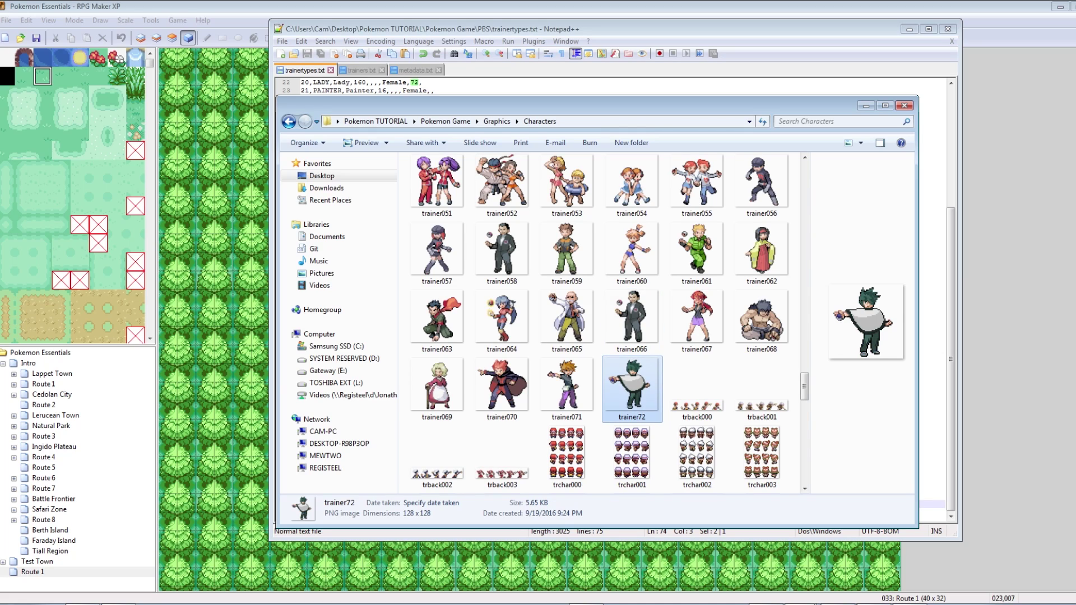
pyautogui.click(567, 388)
pyautogui.click(632, 388)
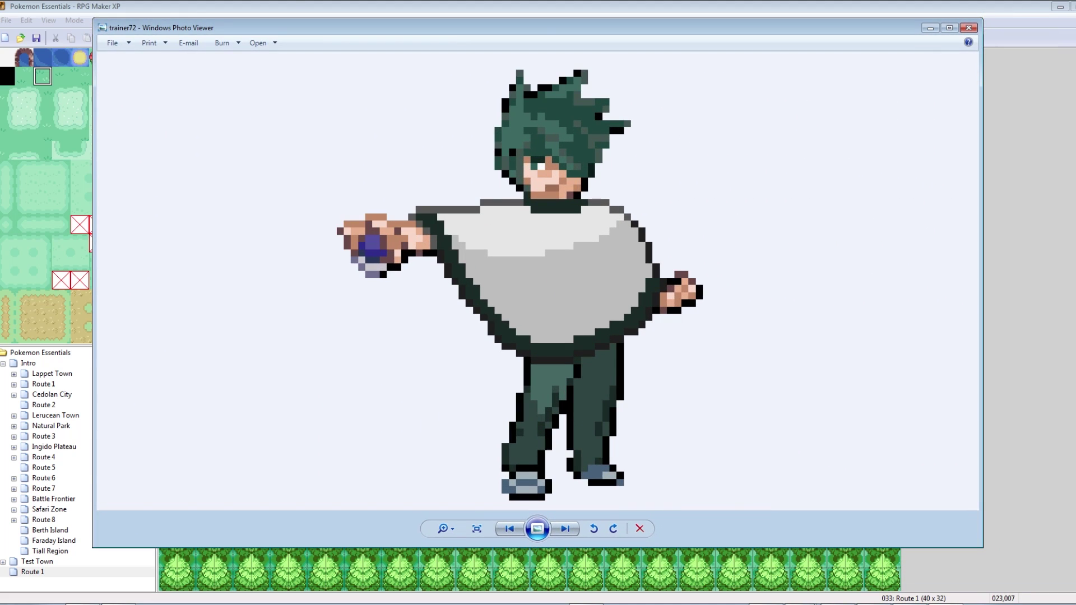
pyautogui.click(968, 27)
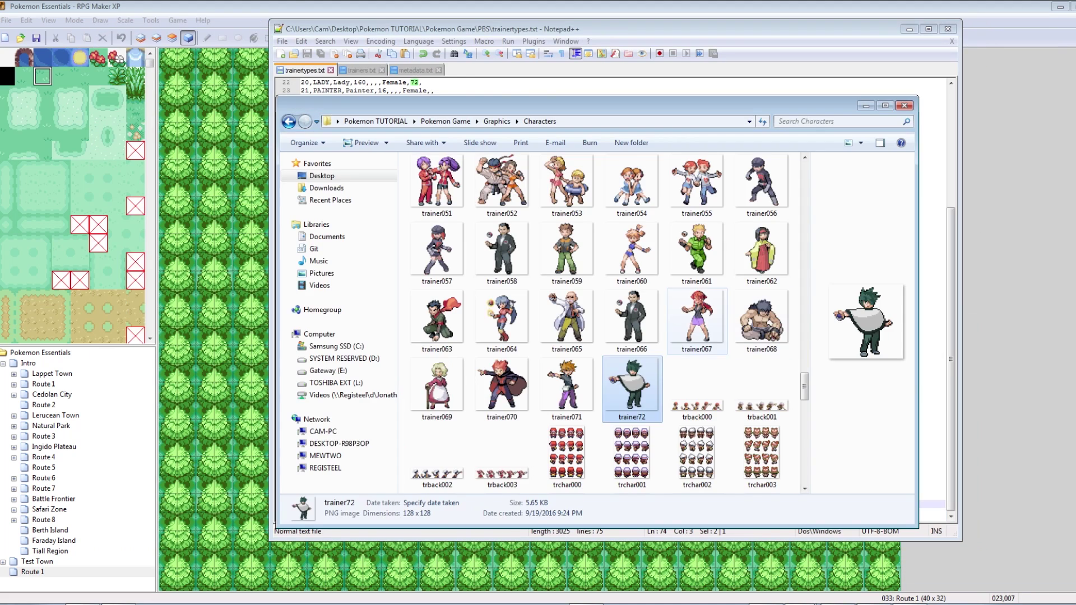
# - View the overworld sprite sheet trchar072 enlarged and close the image
pyautogui.doubleClick(436, 455)
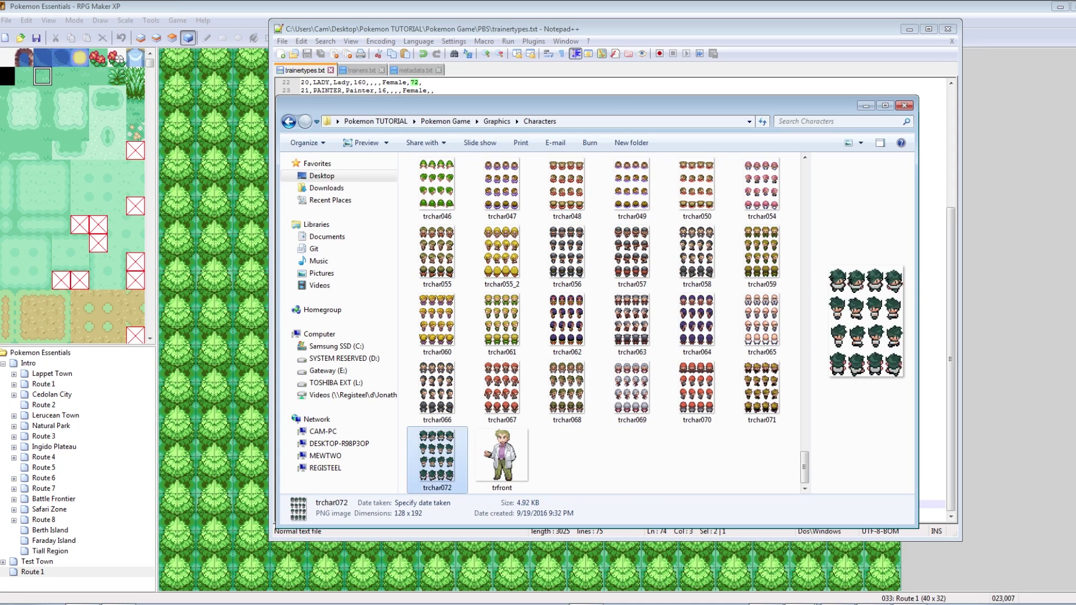
pyautogui.scroll(8, 538, 283)
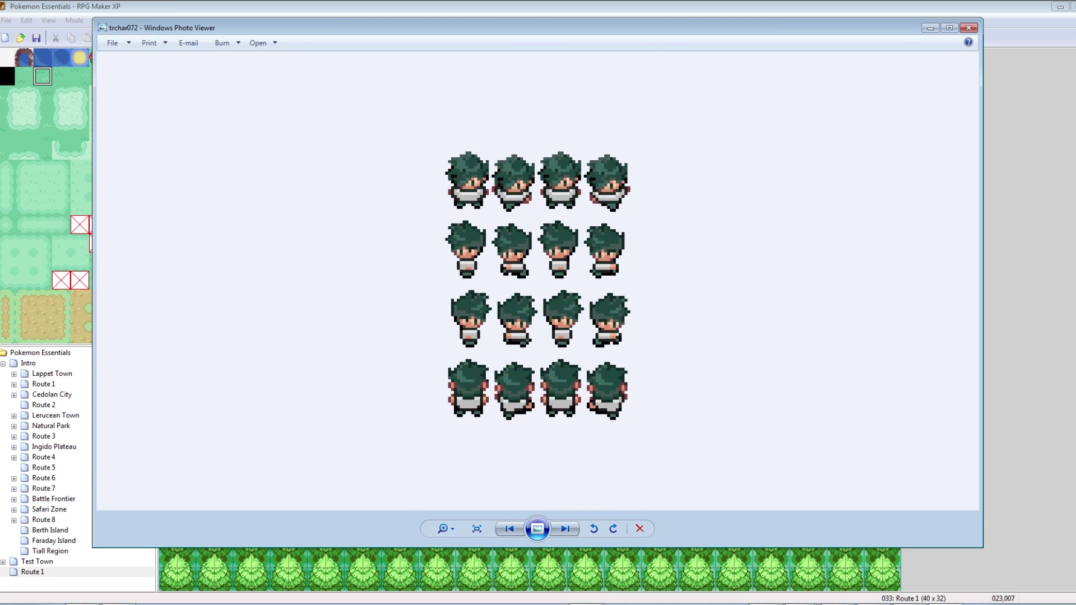
pyautogui.click(968, 27)
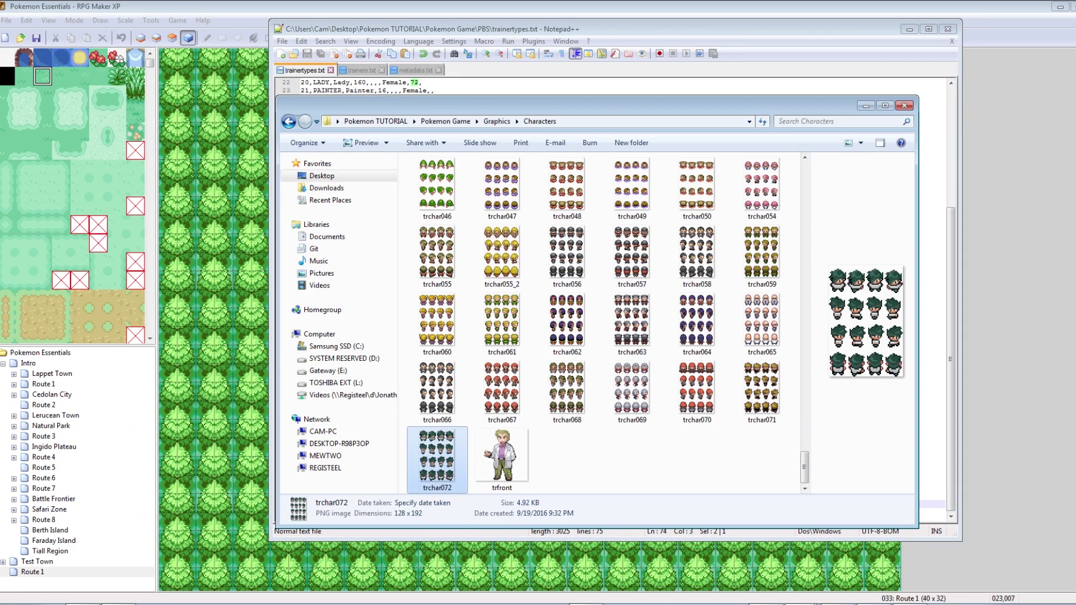
# - View the trainer72 battle sprite again and compare its number with the TEST type's ID in trainertypes.txt
pyautogui.click(632, 389)
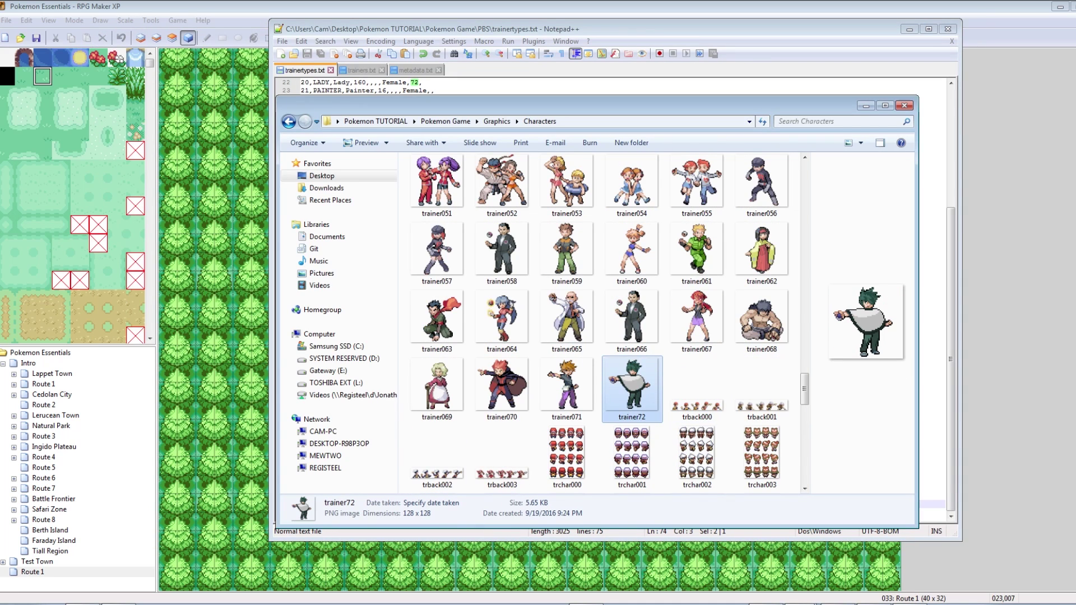
pyautogui.press('Return')
pyautogui.scroll(5, 537, 281)
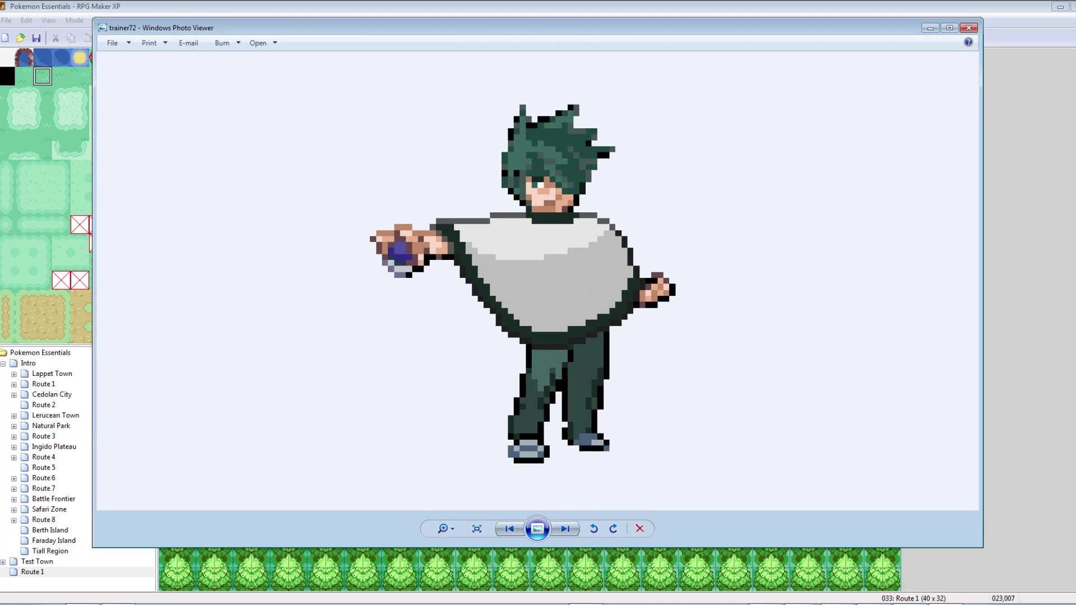
pyautogui.scroll(-1, 515, 280)
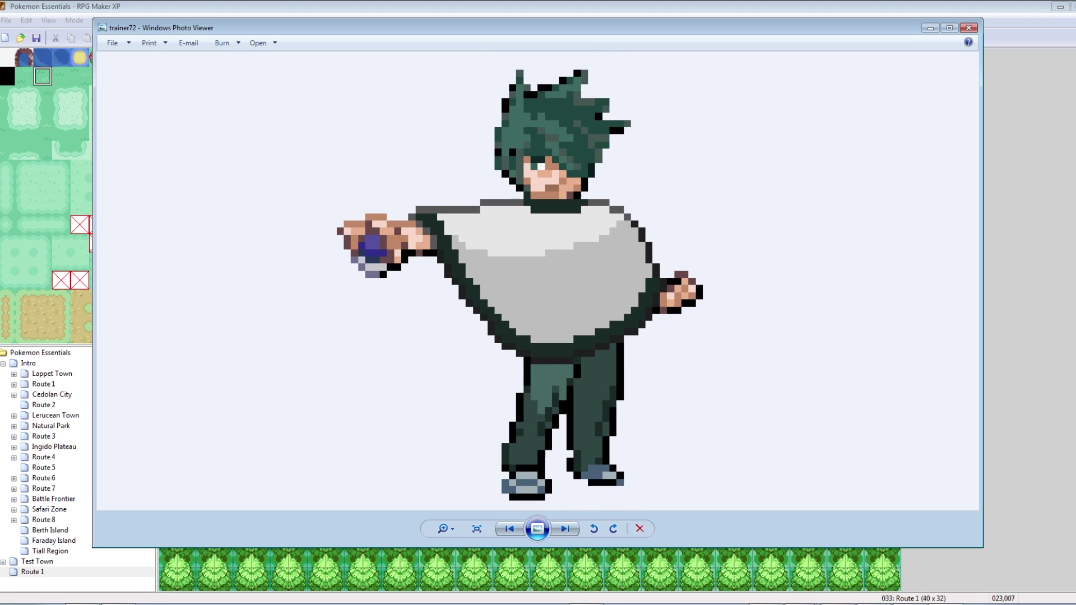
pyautogui.hotkey('alt', 'Tab')
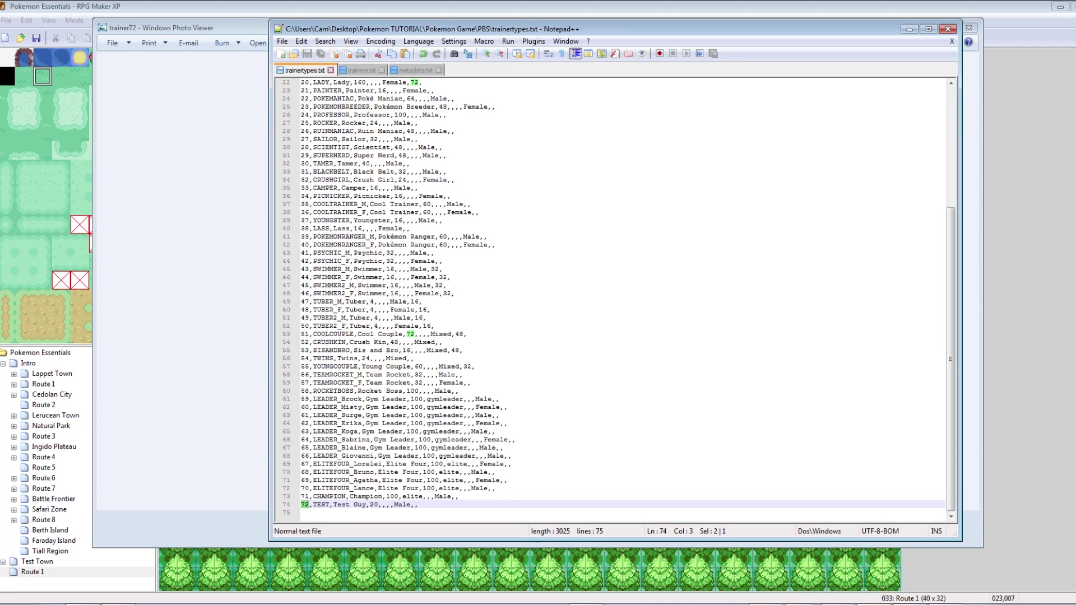
pyautogui.hotkey('alt', 'Tab')
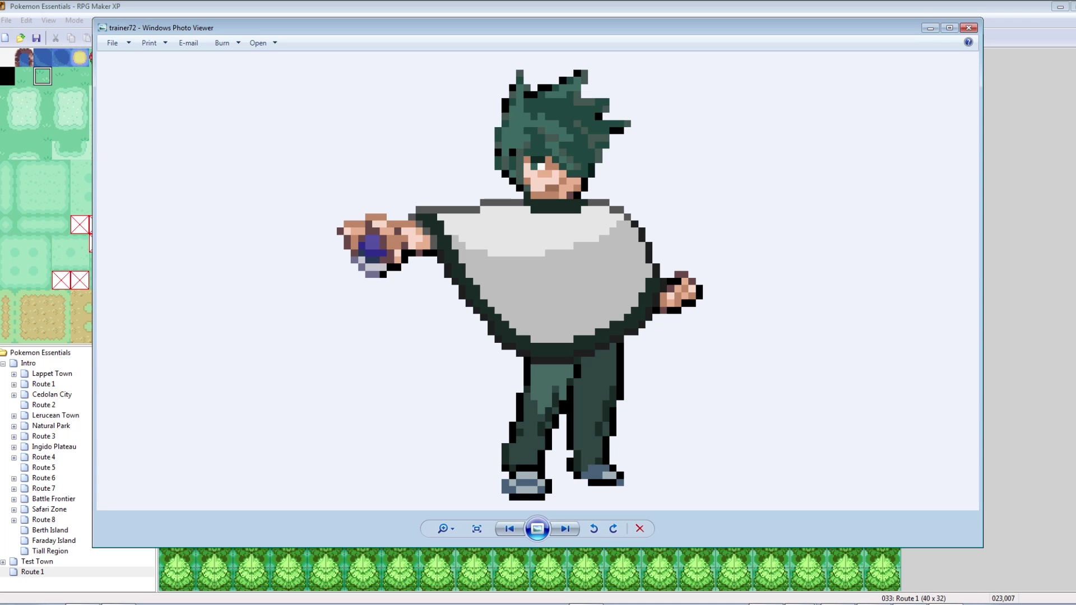
pyautogui.click(968, 27)
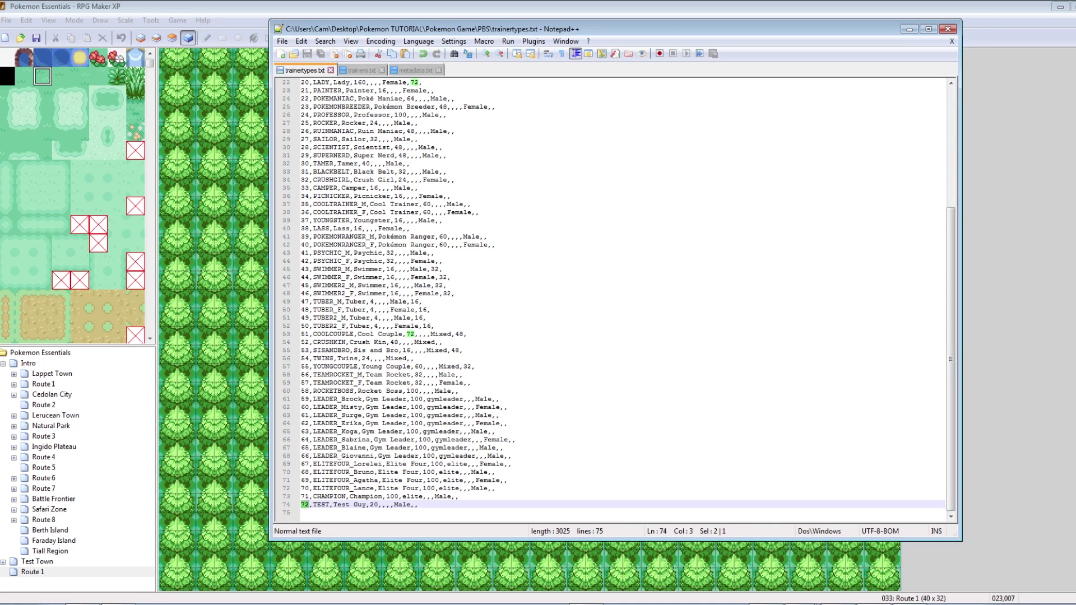
pyautogui.click(305, 504)
# - Switch to RPG Maker XP and set the first page graphic of the Route 1 Trainer(6) event to trchar072
pyautogui.click(186, 317)
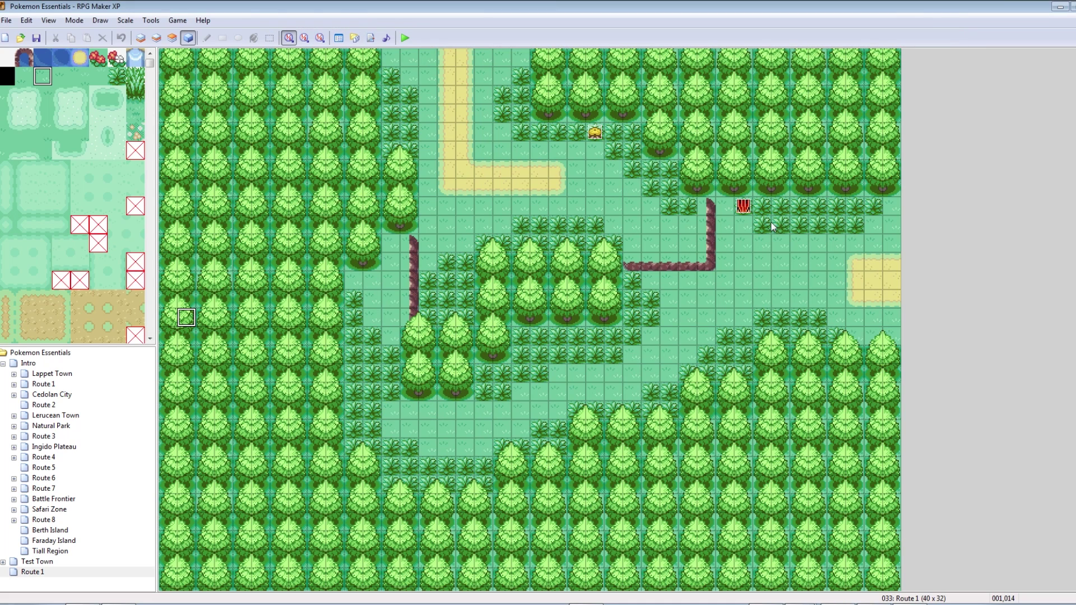
pyautogui.doubleClick(595, 132)
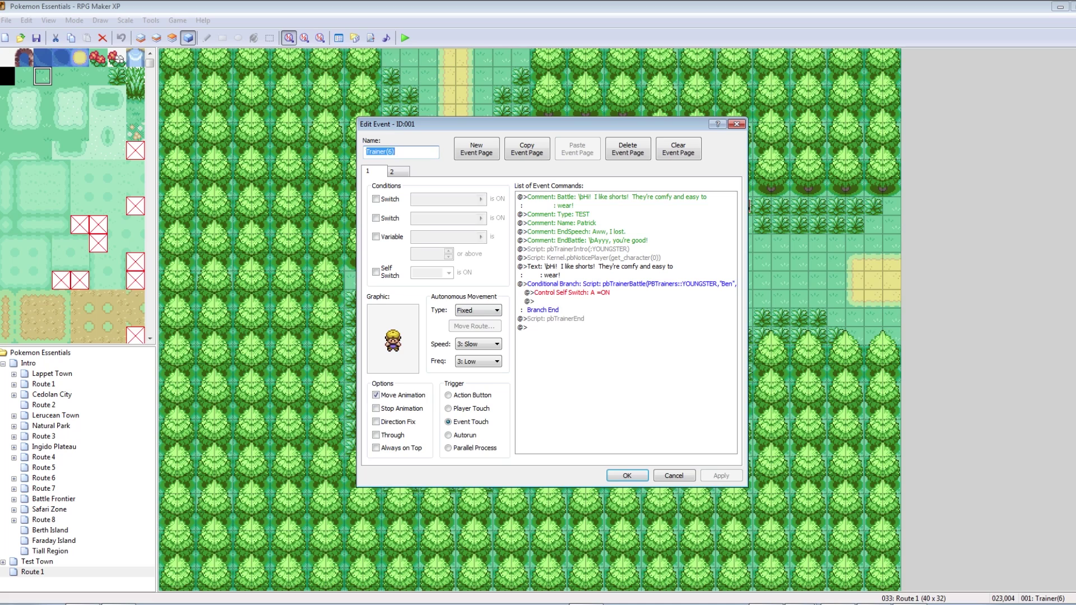
pyautogui.doubleClick(392, 339)
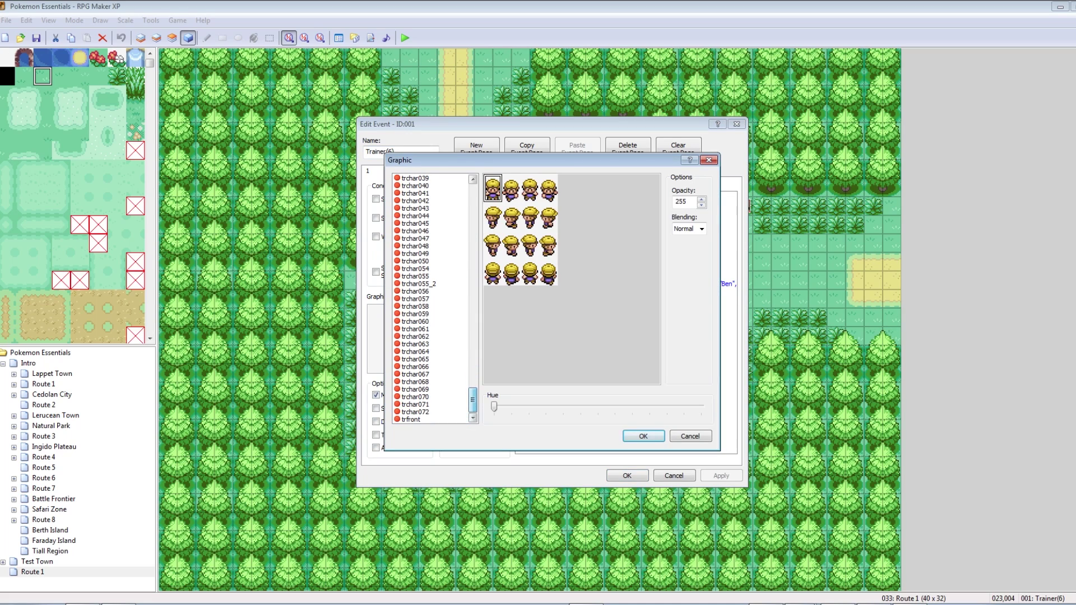
pyautogui.click(415, 412)
pyautogui.click(643, 436)
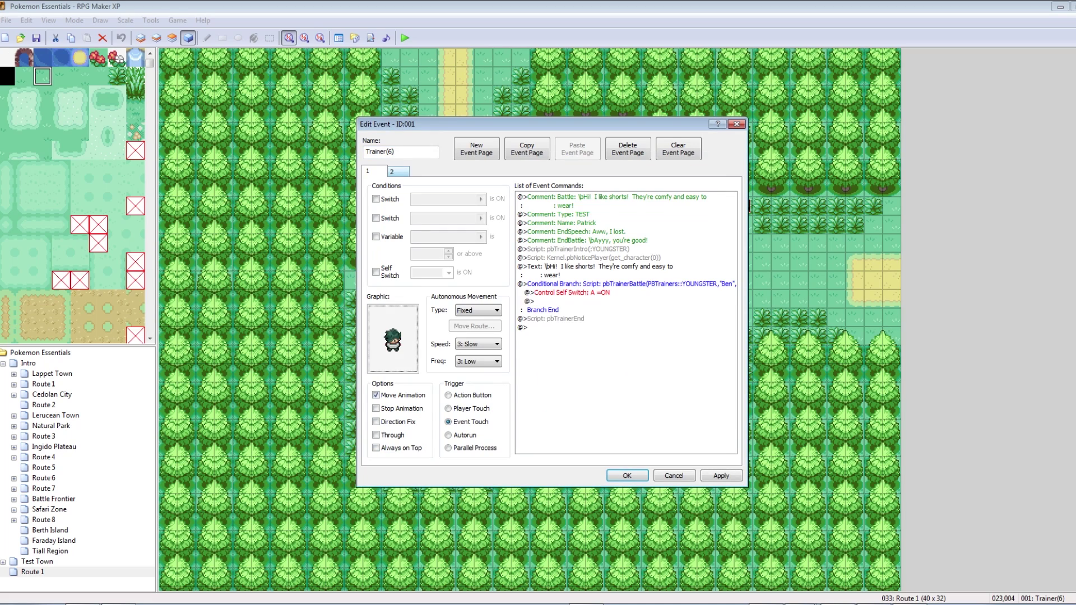
# - Set the second page graphic of the Trainer(6) event to trchar072 and apply the change
pyautogui.click(398, 172)
pyautogui.doubleClick(392, 339)
pyautogui.scroll(-9, 430, 299)
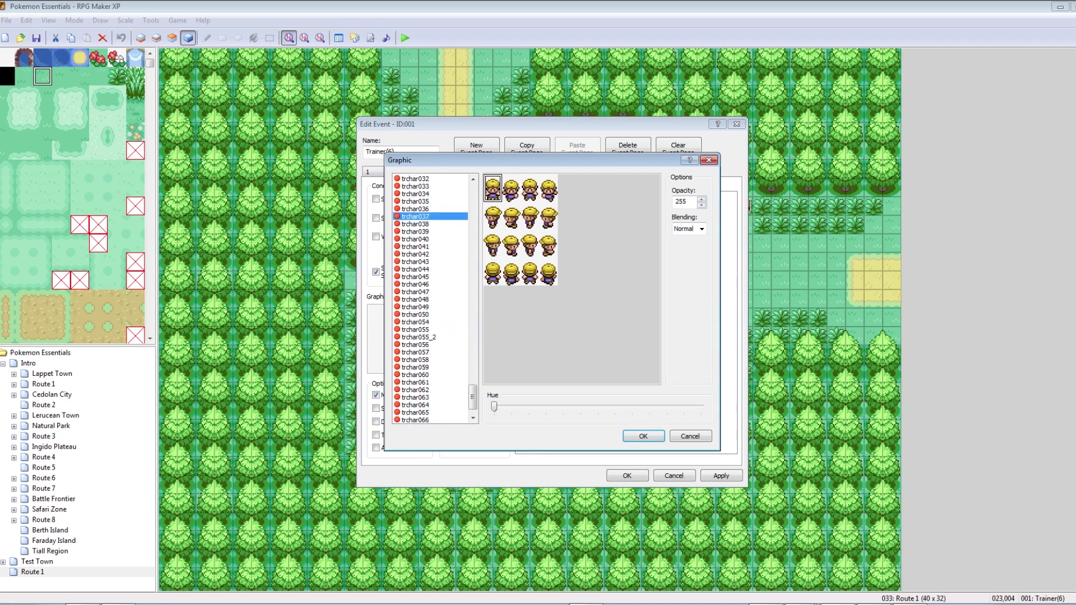
pyautogui.scroll(-10, 431, 297)
pyautogui.click(416, 411)
pyautogui.click(643, 436)
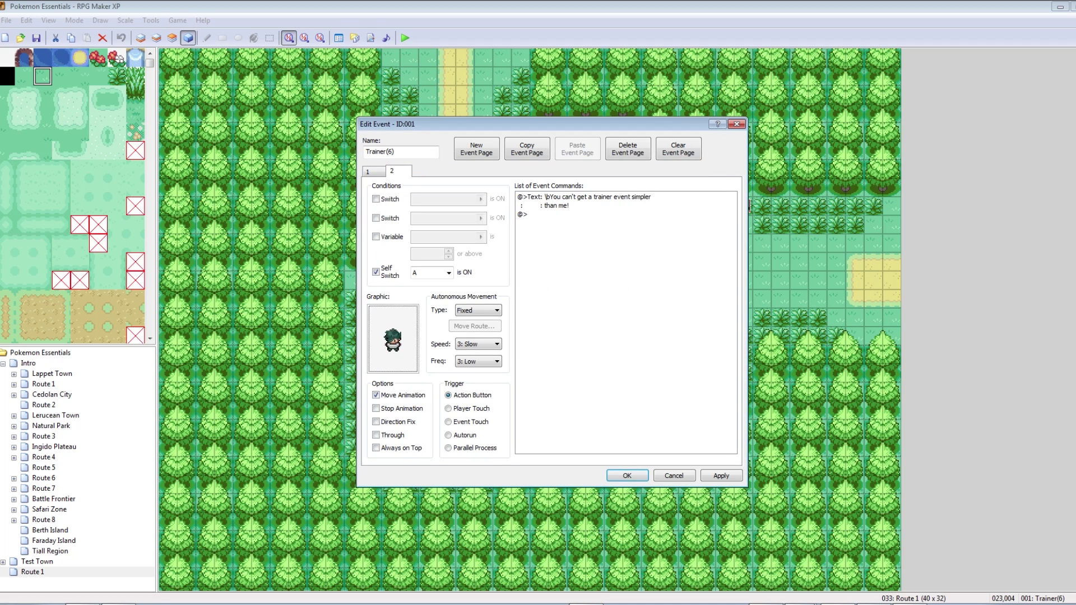
pyautogui.click(721, 475)
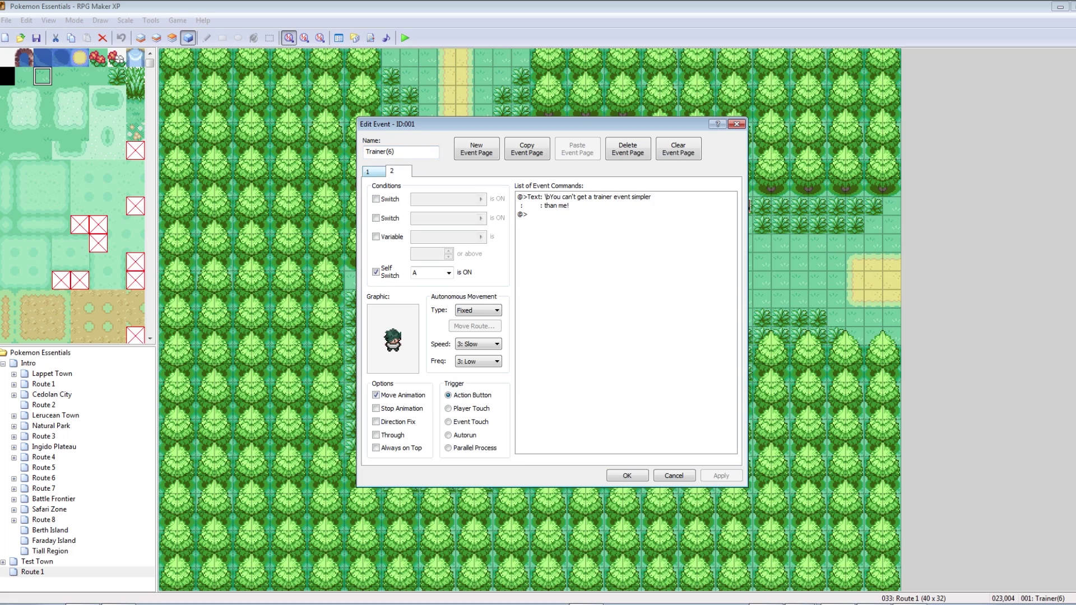
# - Check the graphic on both pages of the Trainer(6) event, apply the event and close its editor
pyautogui.click(374, 172)
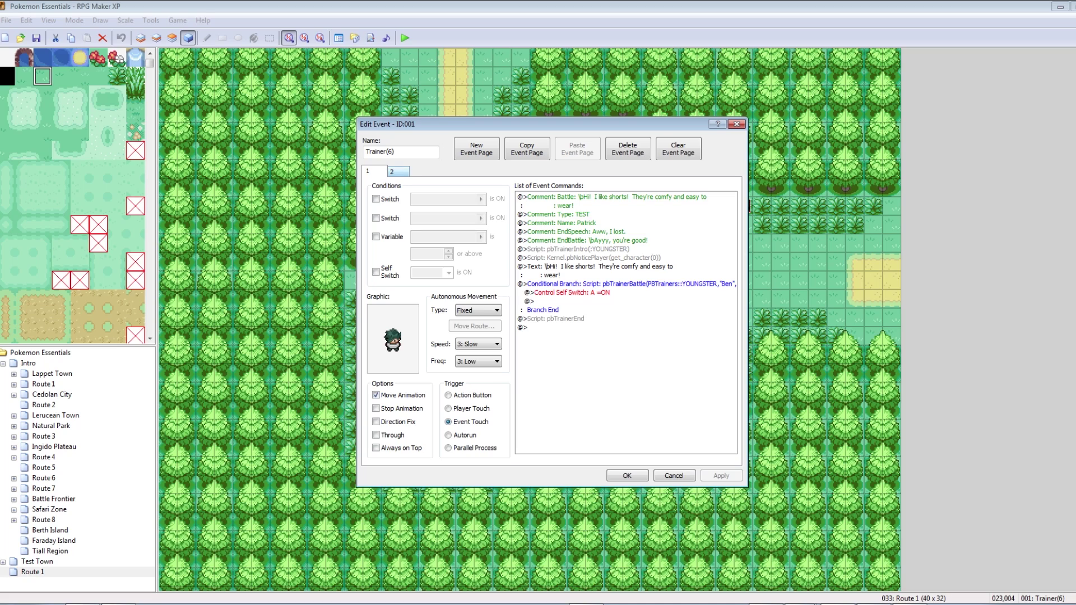
pyautogui.hotkey('ctrl', 'Tab')
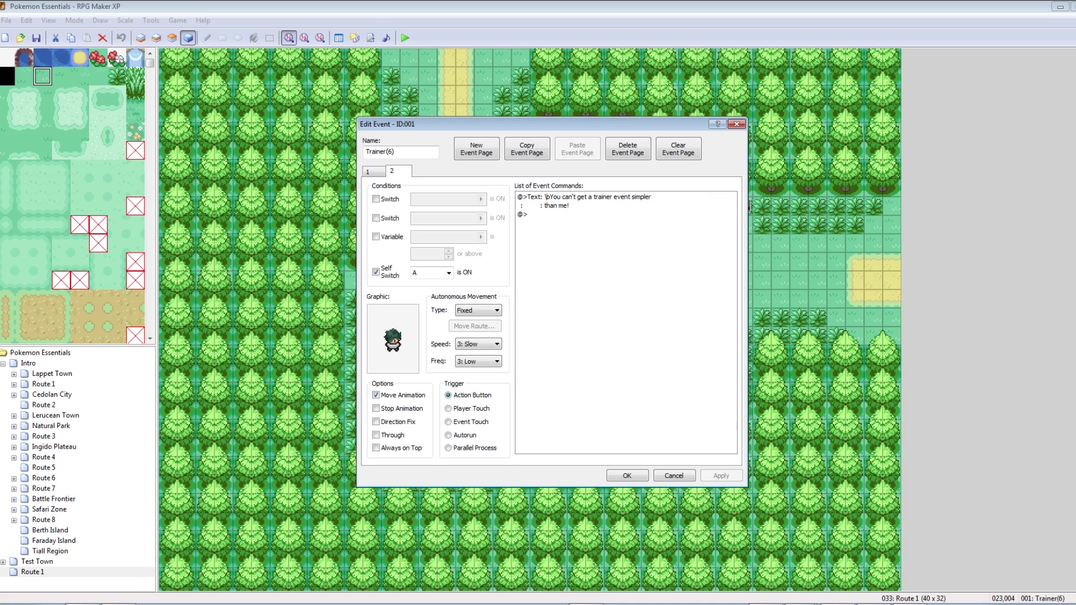
pyautogui.doubleClick(392, 339)
pyautogui.press('Return')
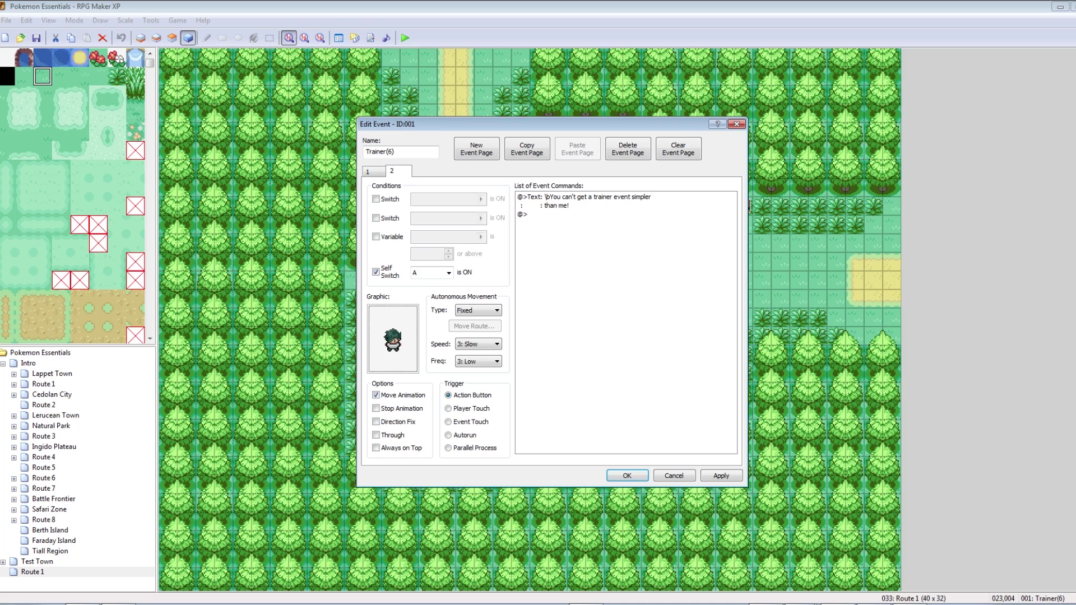
pyautogui.click(372, 171)
pyautogui.click(397, 171)
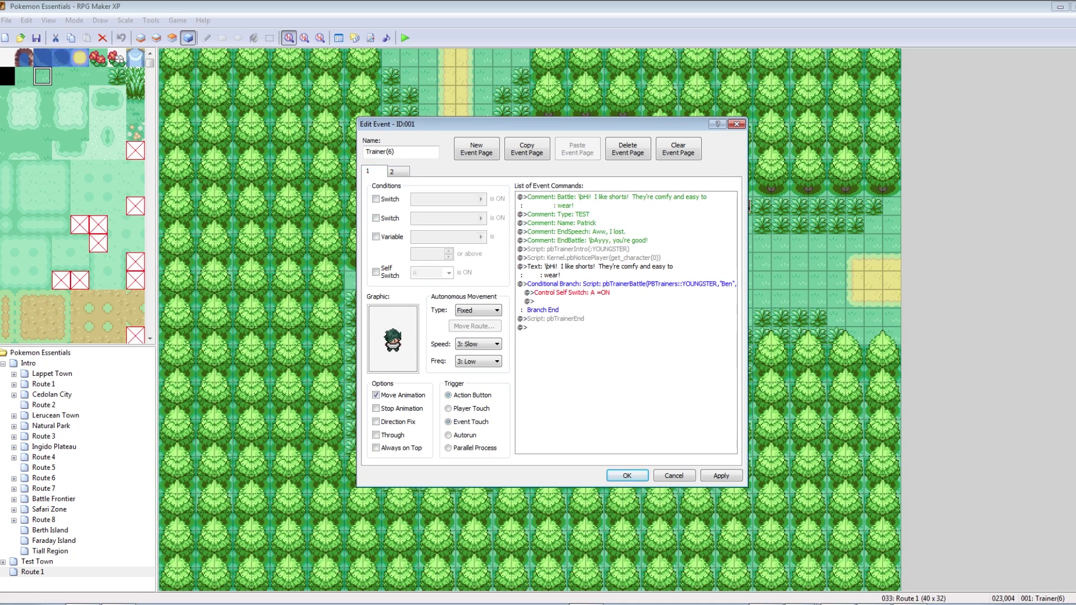
pyautogui.click(721, 476)
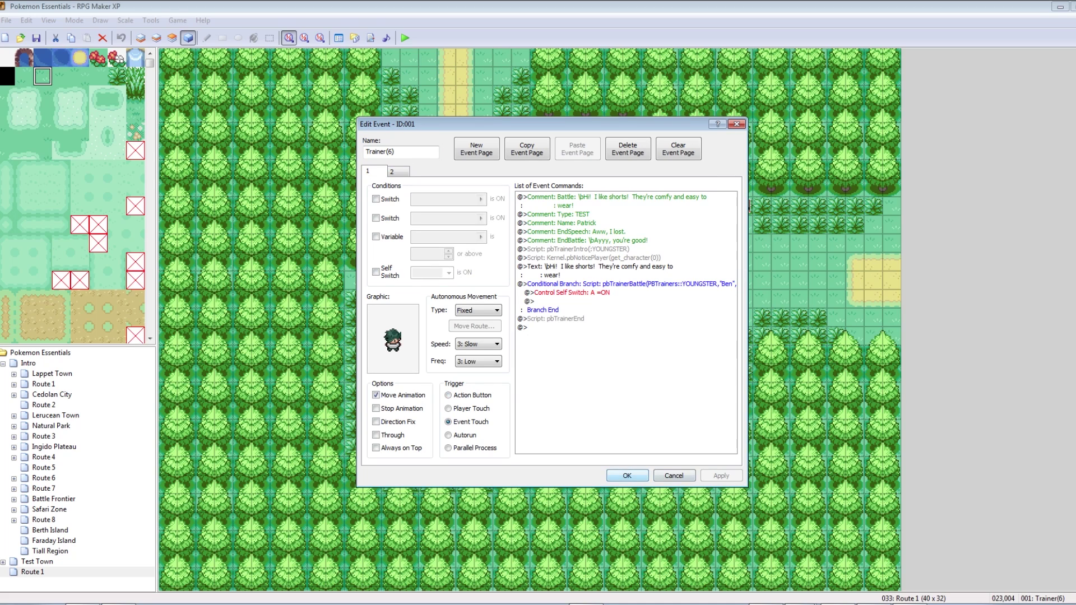
pyautogui.press('Return')
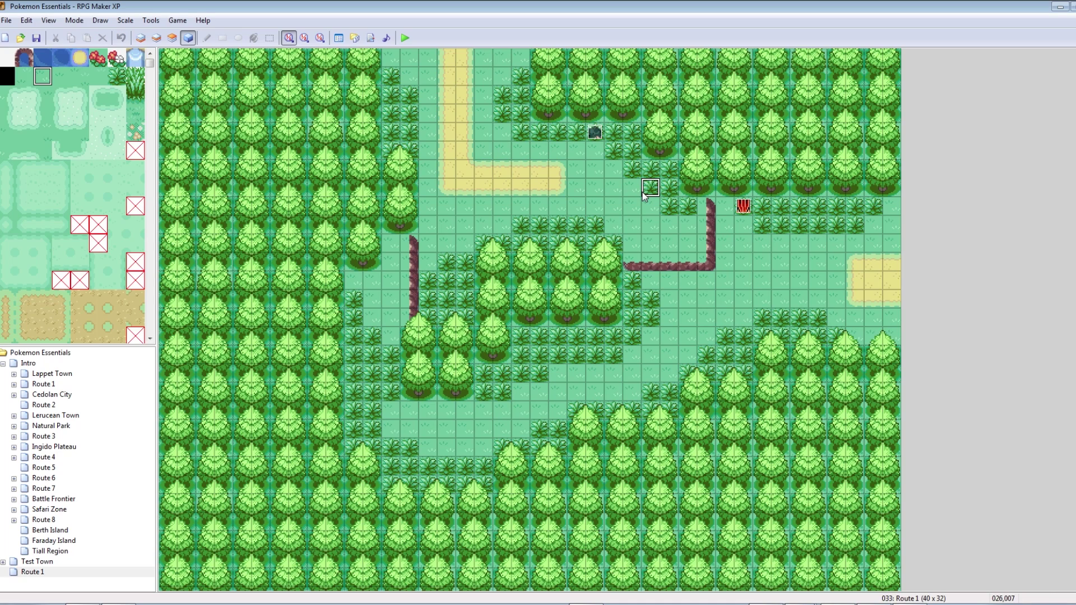
# - Playtest the saved game and walk the player into the Route 1 trainer's line of sight
pyautogui.click(404, 38)
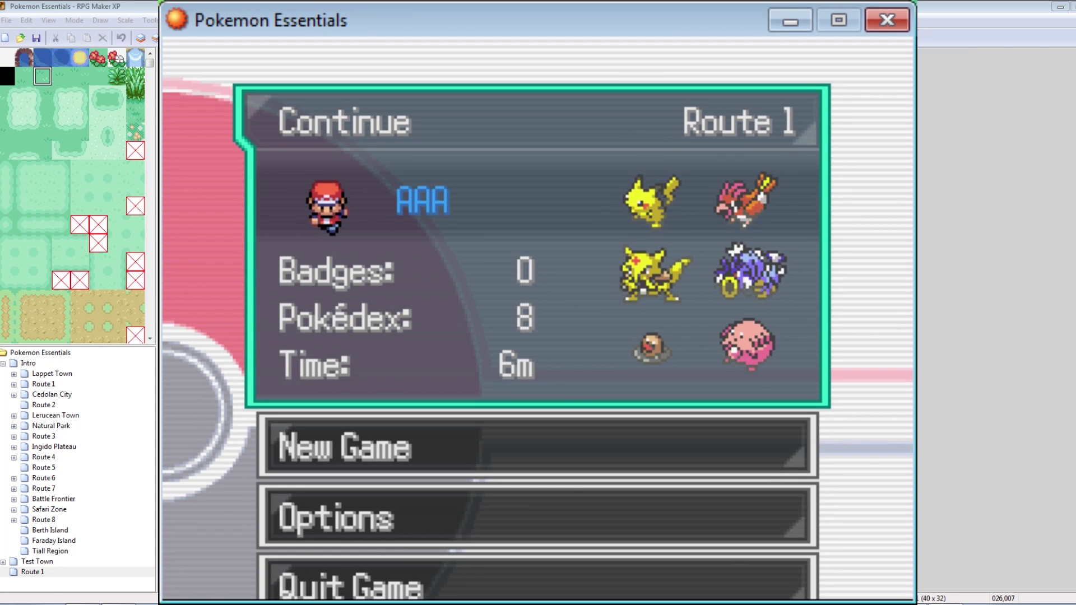
pyautogui.press('Return')
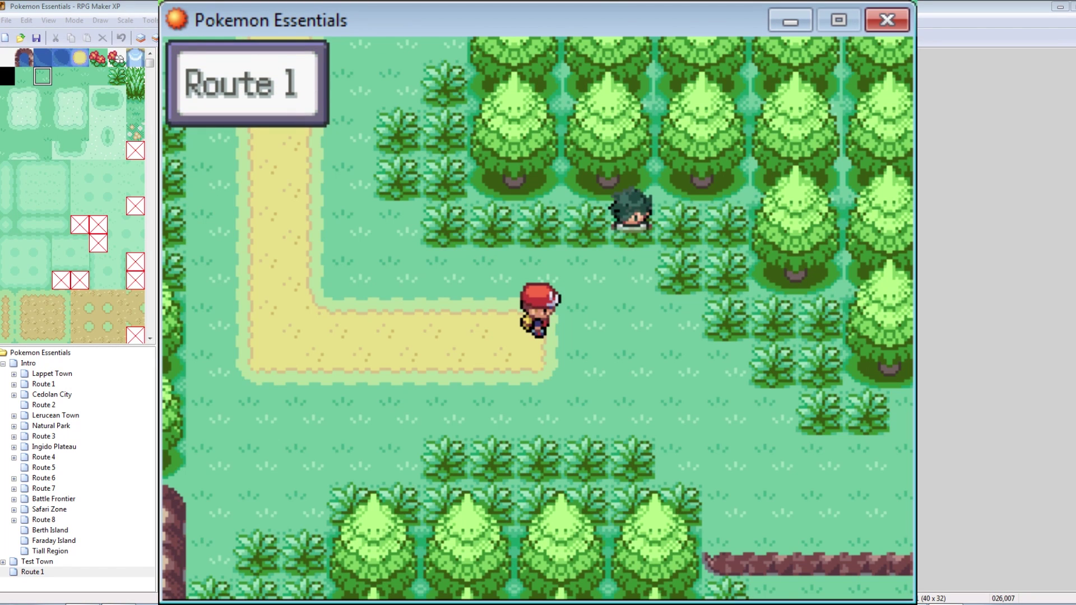
pyautogui.press('Right')
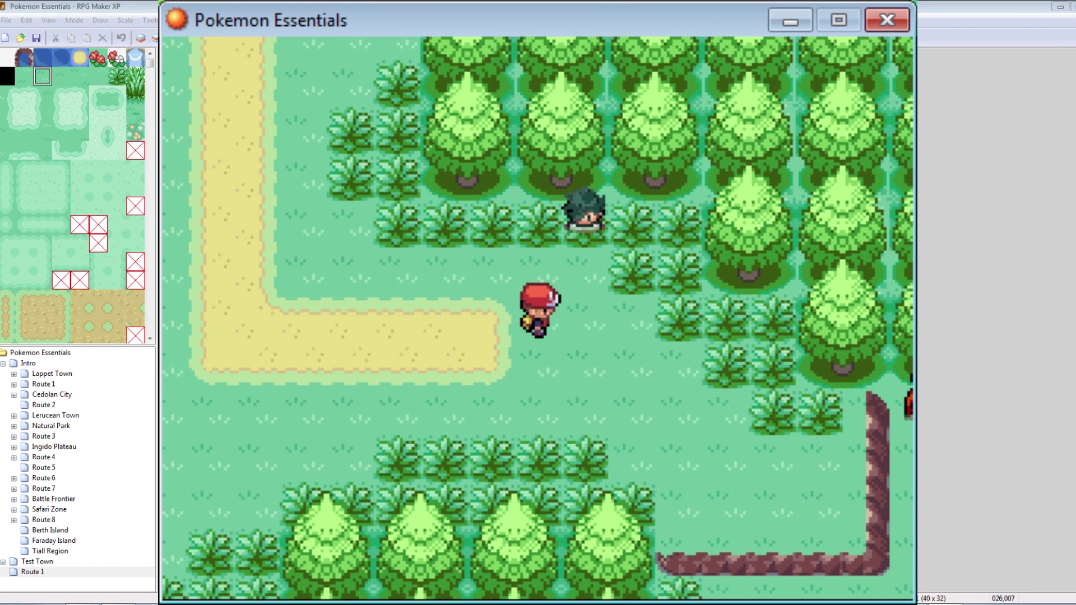
pyautogui.press('Down')
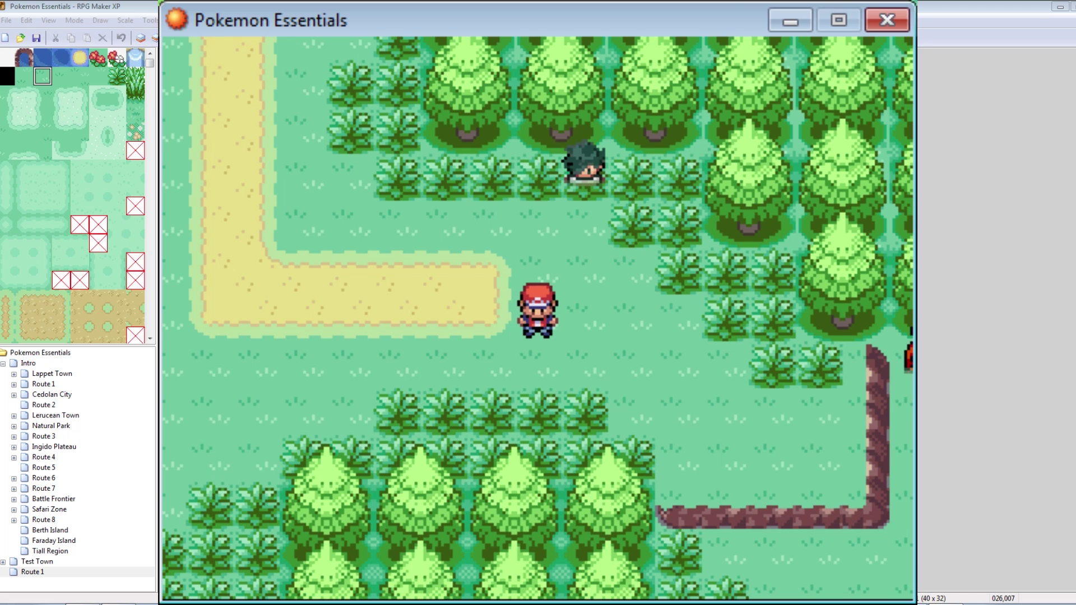
pyautogui.press('Up')
pyautogui.press('Up')
pyautogui.press('Down')
pyautogui.press('Down')
pyautogui.press('Down')
pyautogui.press('Down')
pyautogui.press('Down')
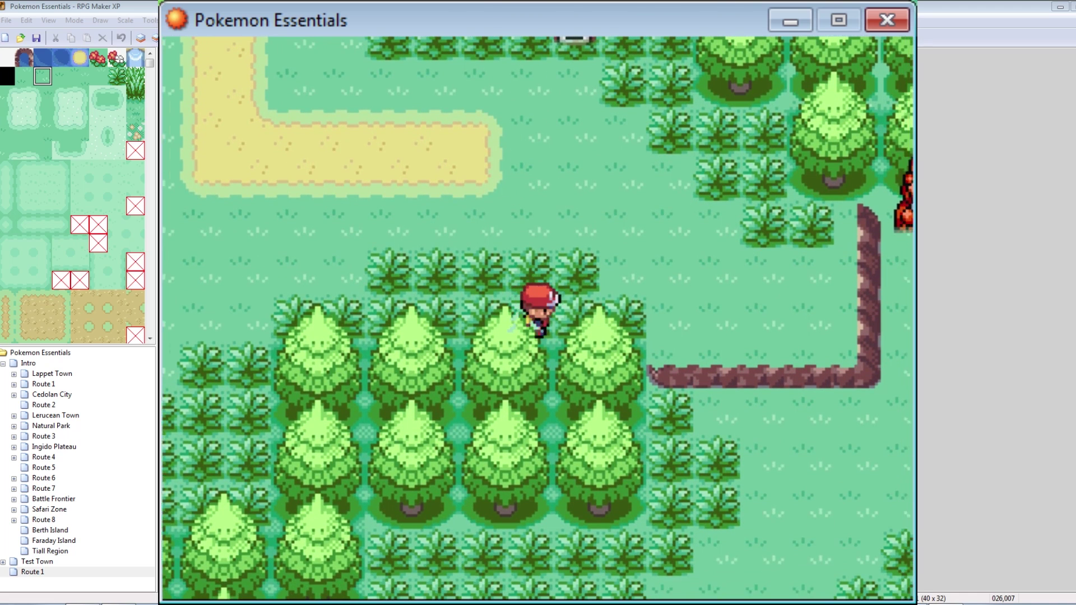
pyautogui.press('Right')
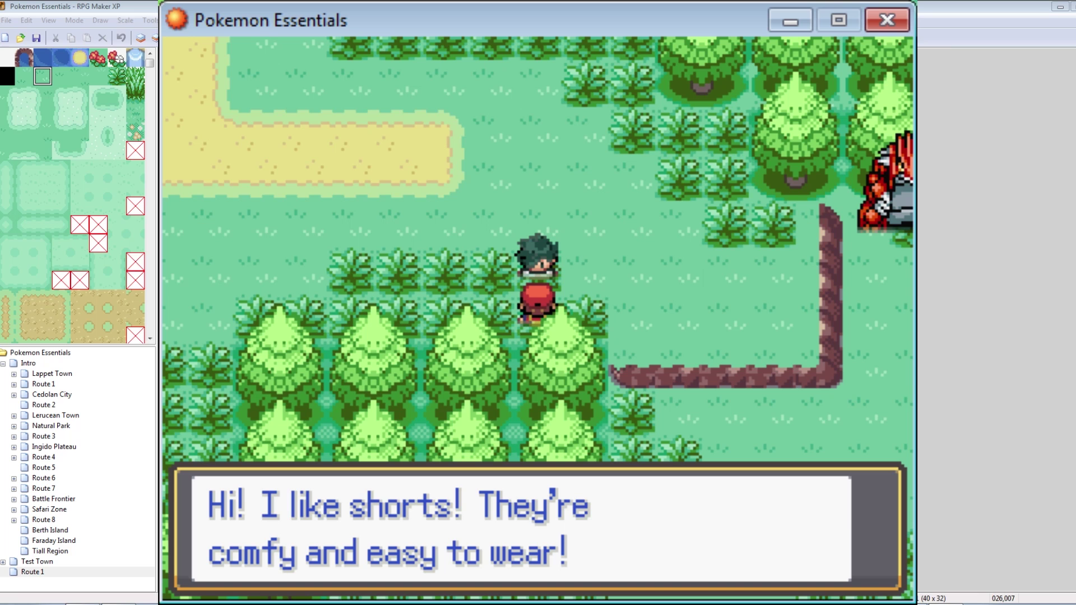
# - Start the custom trainer battle and defeat Rattata with Pikachu's Electro Ball
pyautogui.press('c')
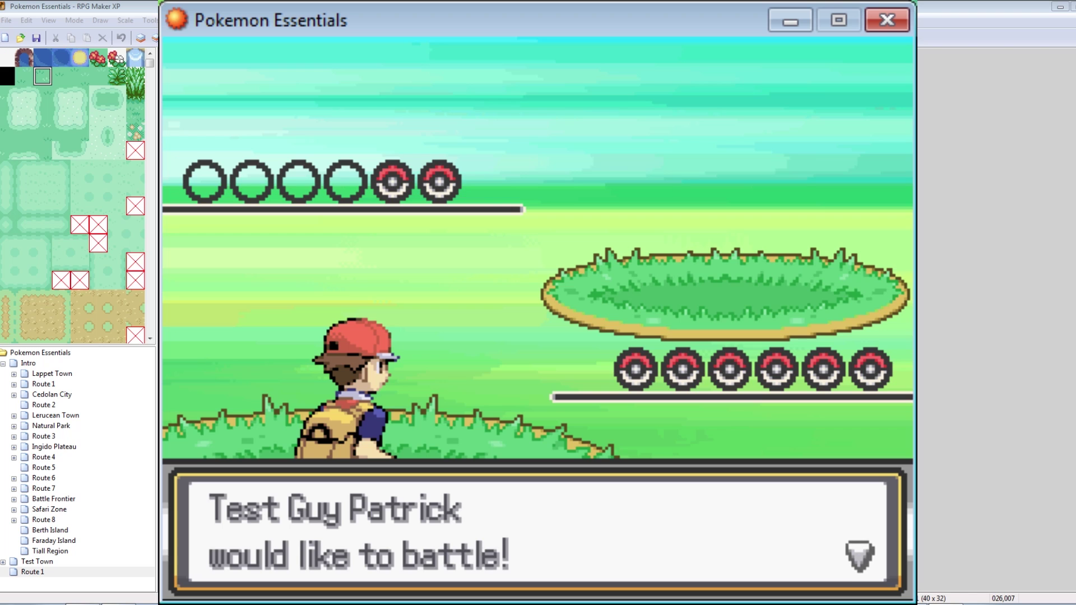
pyautogui.press('Return')
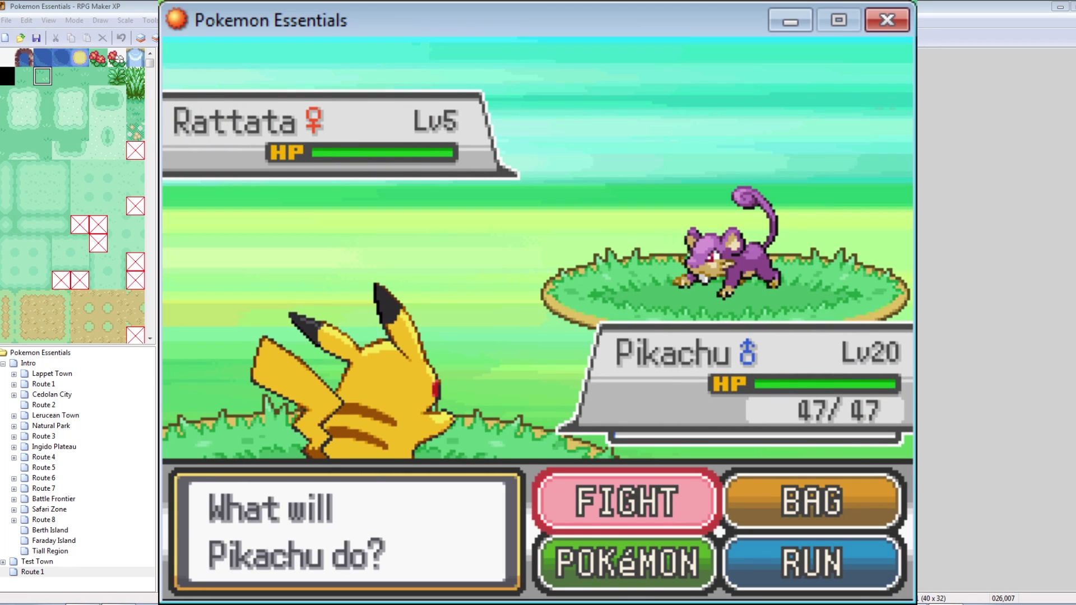
pyautogui.press('Return')
pyautogui.press('Down')
pyautogui.press('Right')
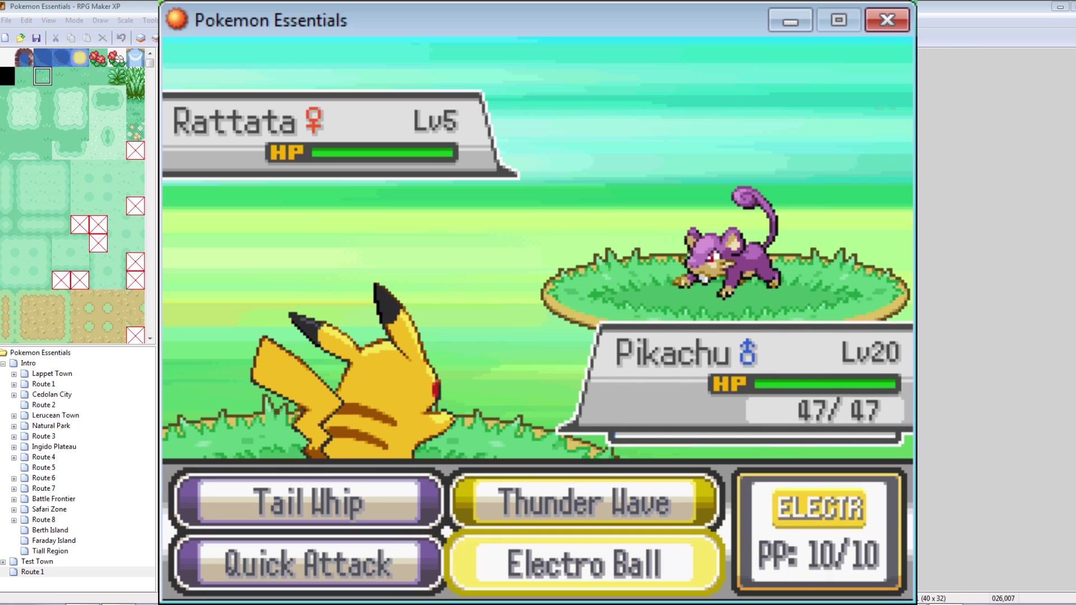
pyautogui.press('Return')
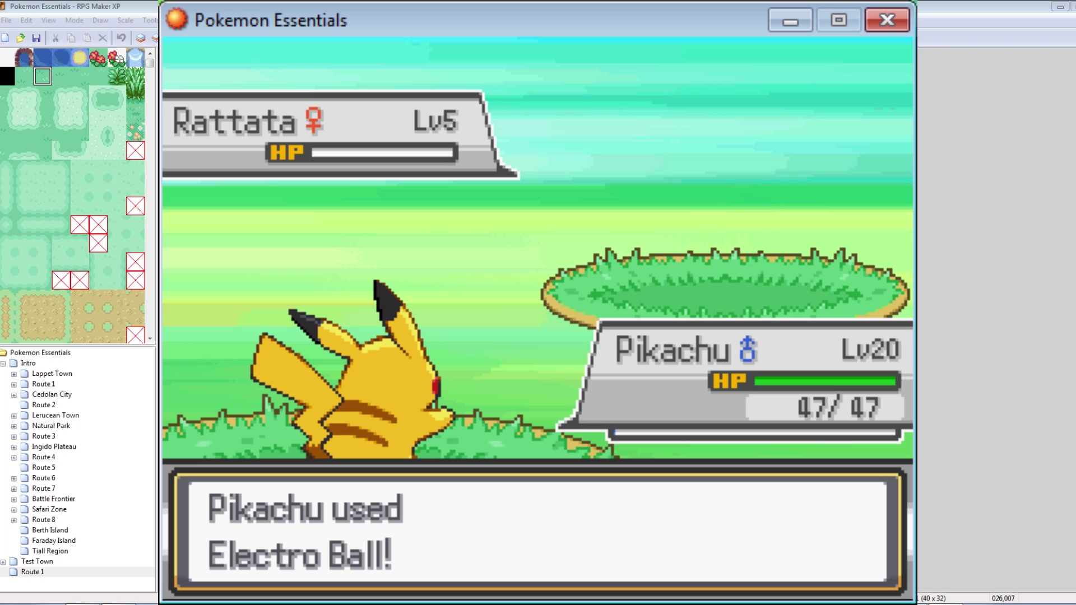
pyautogui.press('Return')
pyautogui.press('Return')
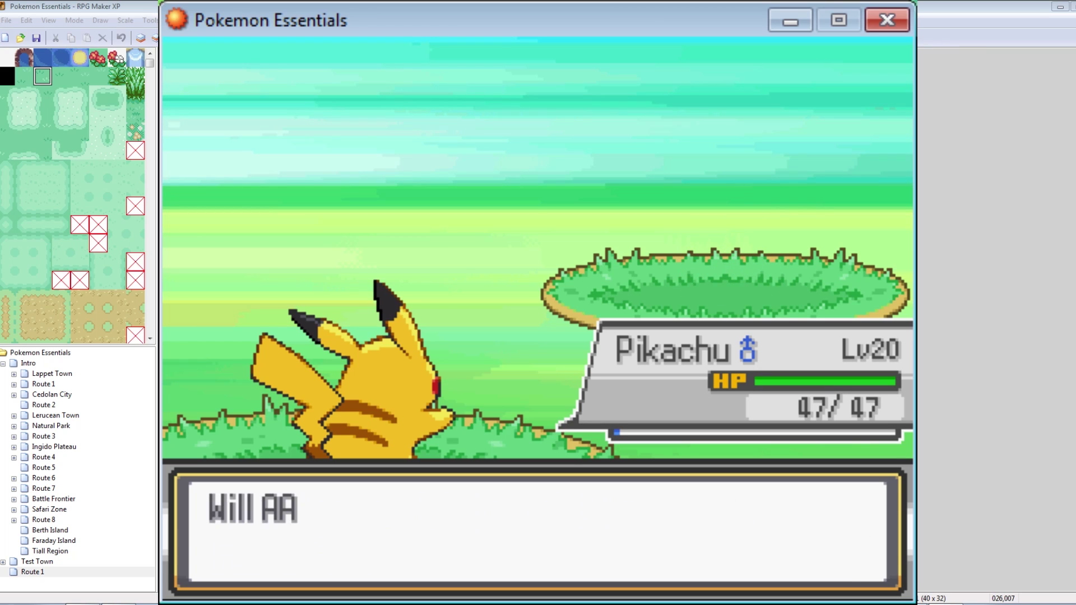
# - Defeat the trainer's Sneasel with Electro Ball and advance the closing messages until the battle ends
pyautogui.press('Return')
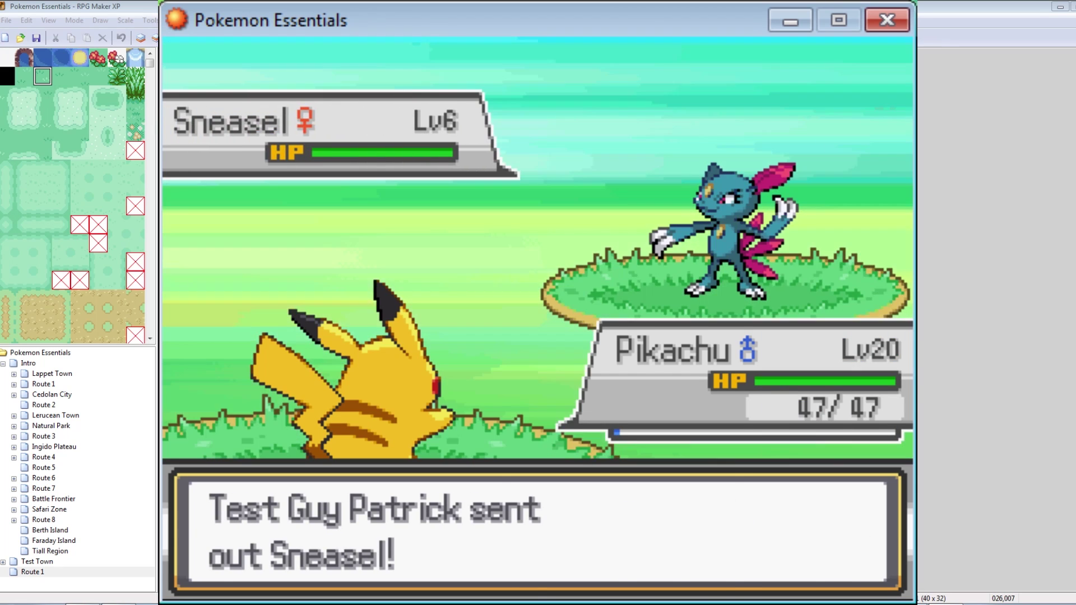
pyautogui.press('Return')
pyautogui.press('Return')
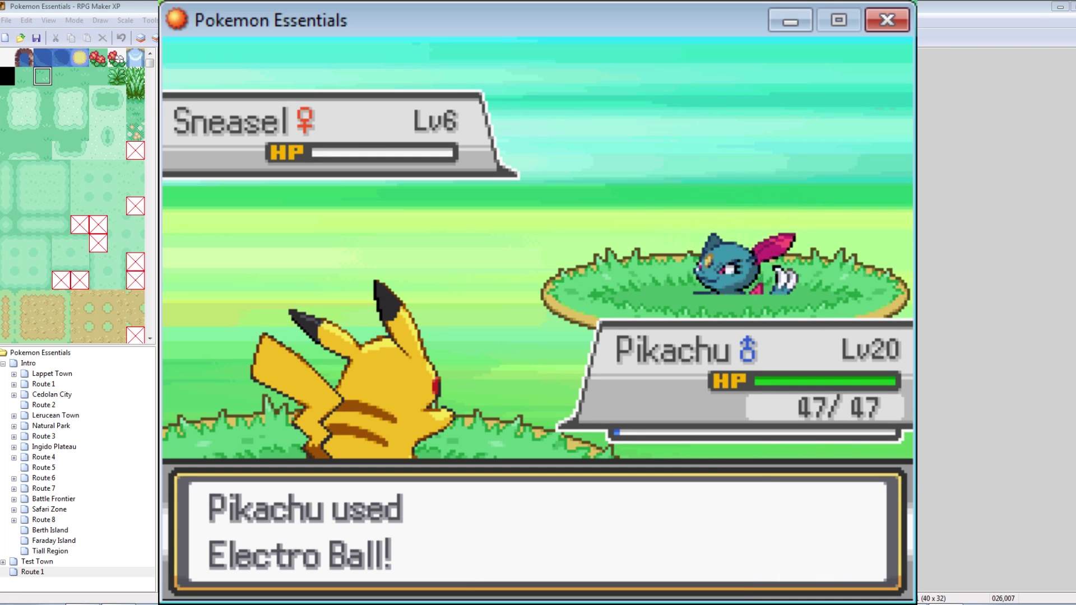
pyautogui.press('Return')
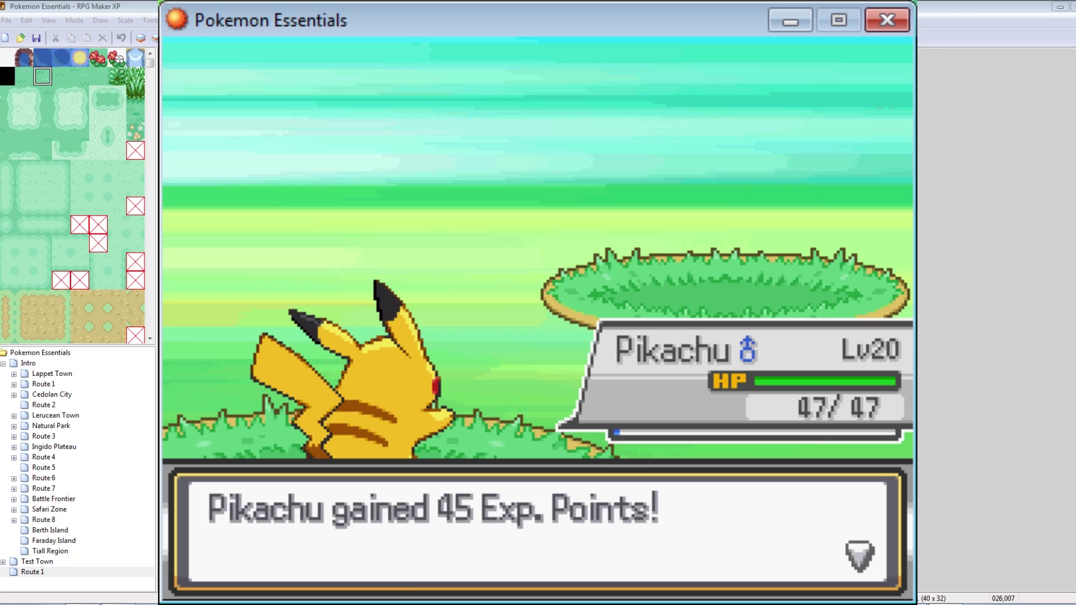
pyautogui.press('Return')
pyautogui.press('Return')
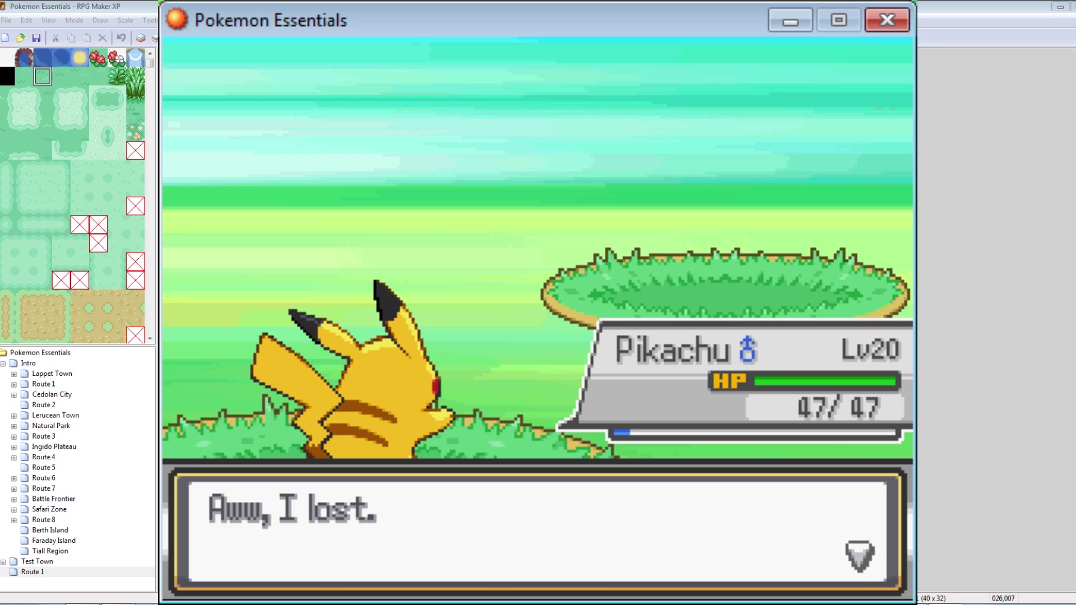
pyautogui.press('Return')
pyautogui.press('Return')
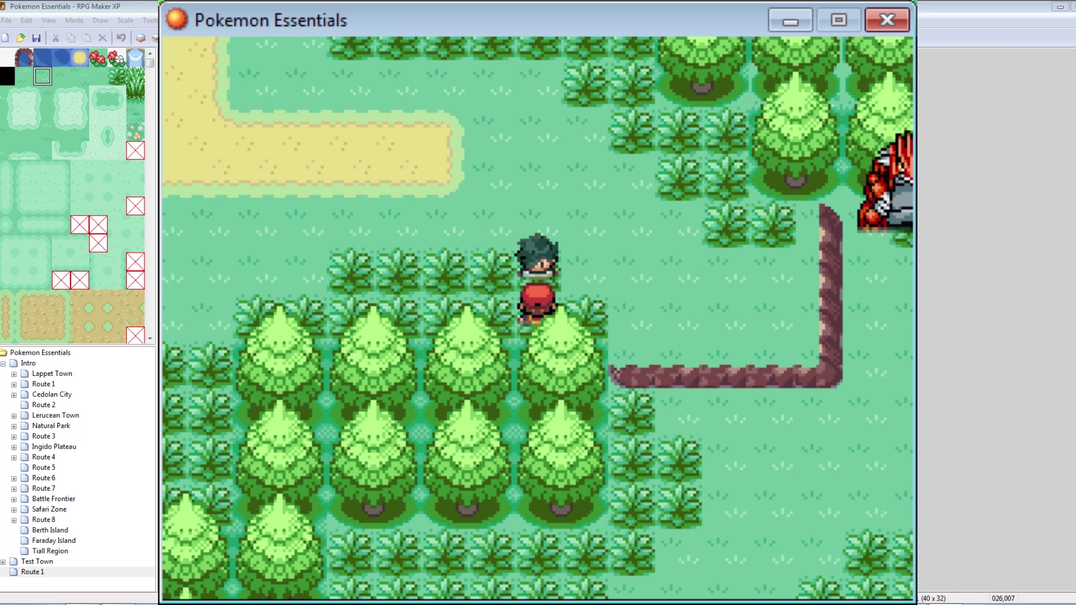
# - Walk up beside the defeated trainer and talk to him to check his after-battle dialogue
pyautogui.press('Right')
pyautogui.press('Up')
pyautogui.press('Left')
pyautogui.press('Return')
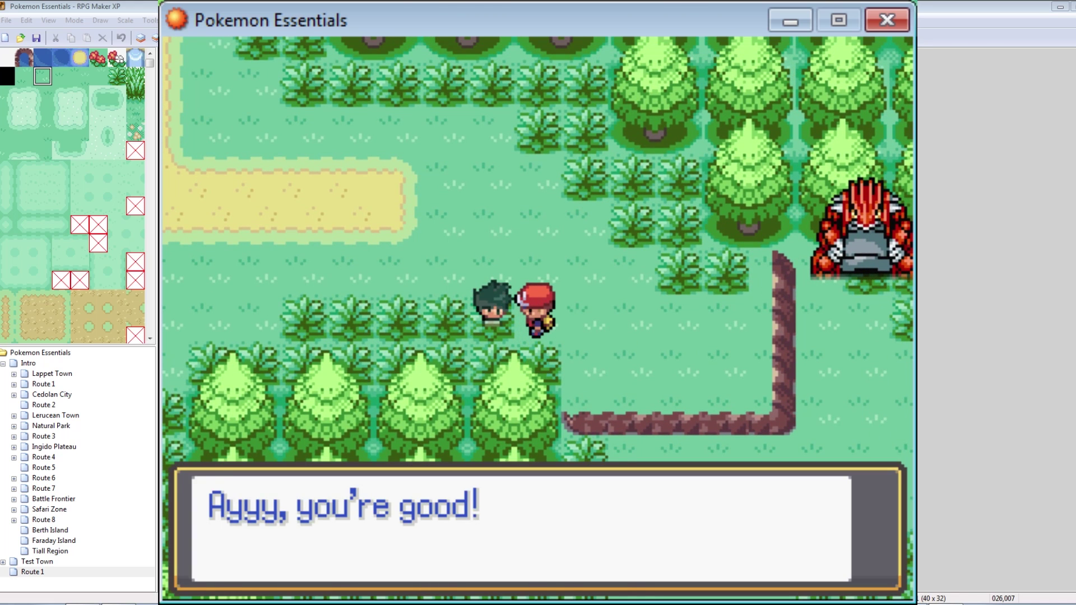
pyautogui.press('Return')
# - Walk around the defeated trainer and north out of Route 1 and back to check how he behaves after the battle
pyautogui.press('Up')
pyautogui.press('Left')
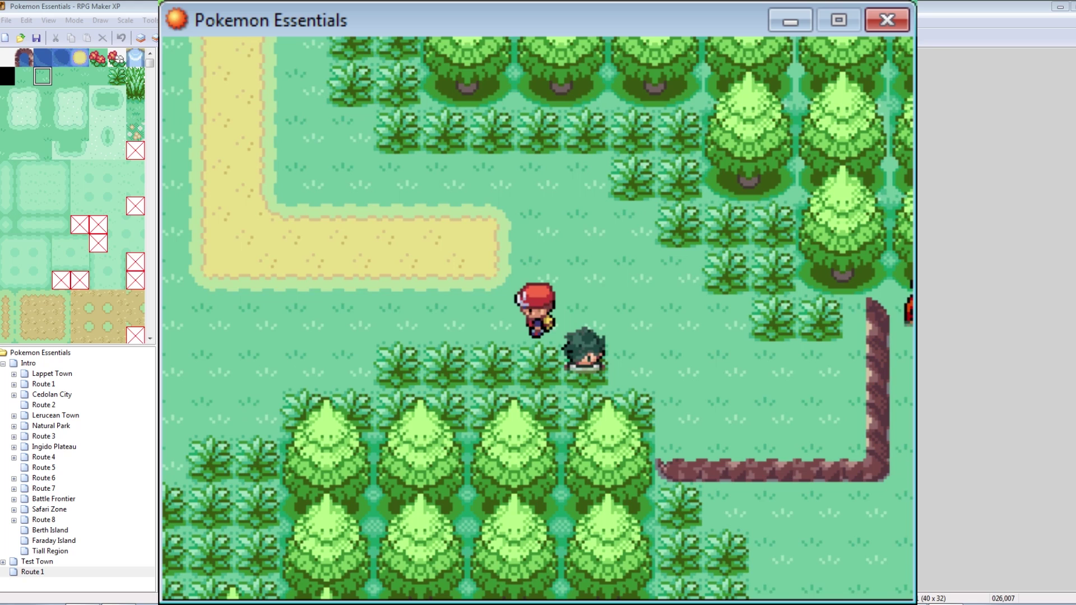
pyautogui.press('Down')
pyautogui.press('Right')
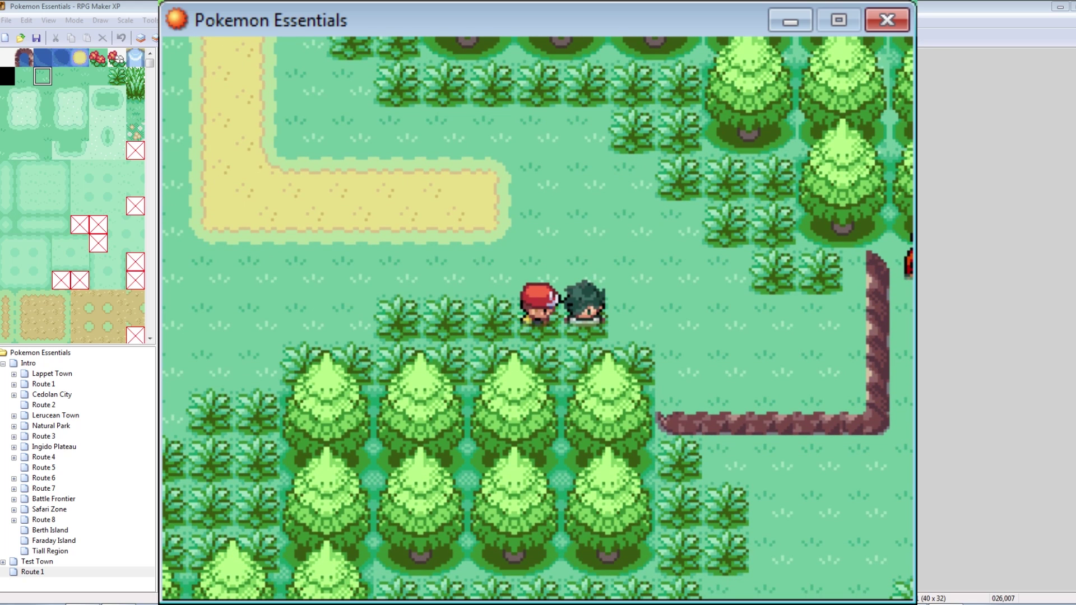
pyautogui.press('Up')
pyautogui.press('Left')
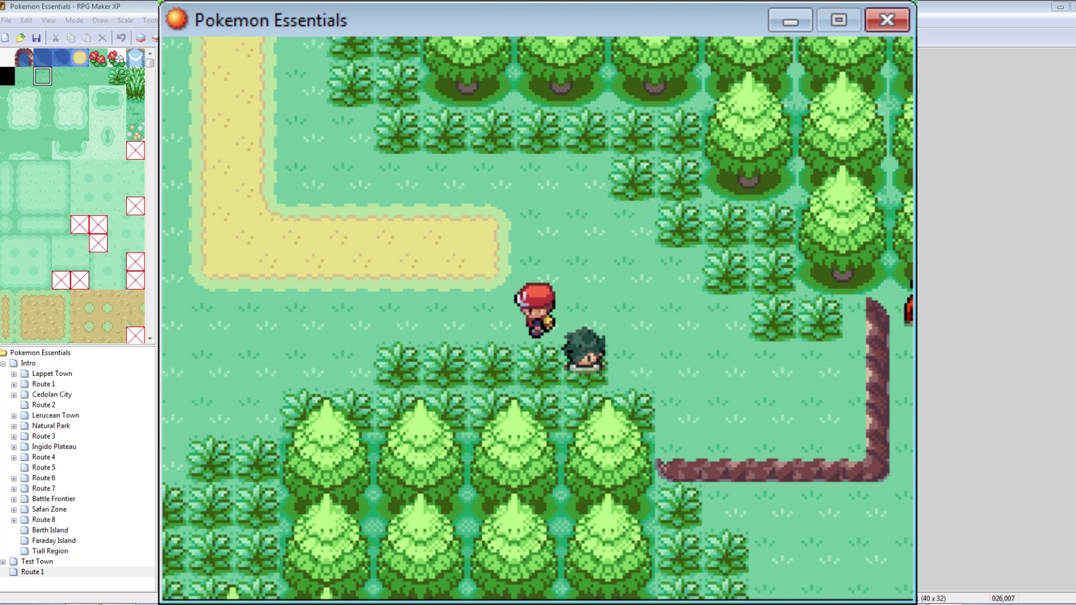
pyautogui.press('Left')
pyautogui.press('Up')
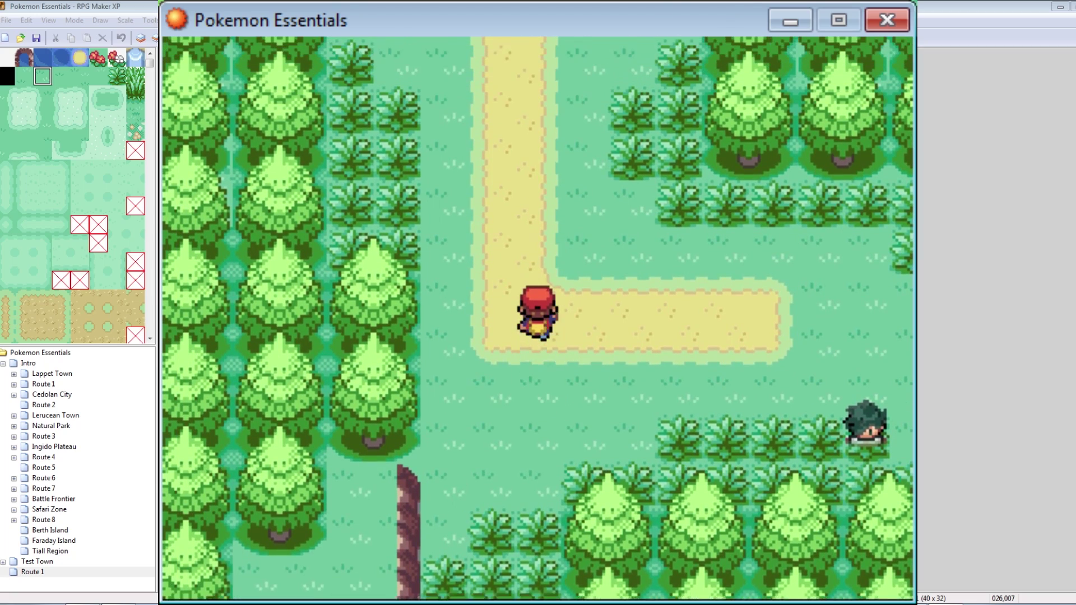
pyautogui.press('Up')
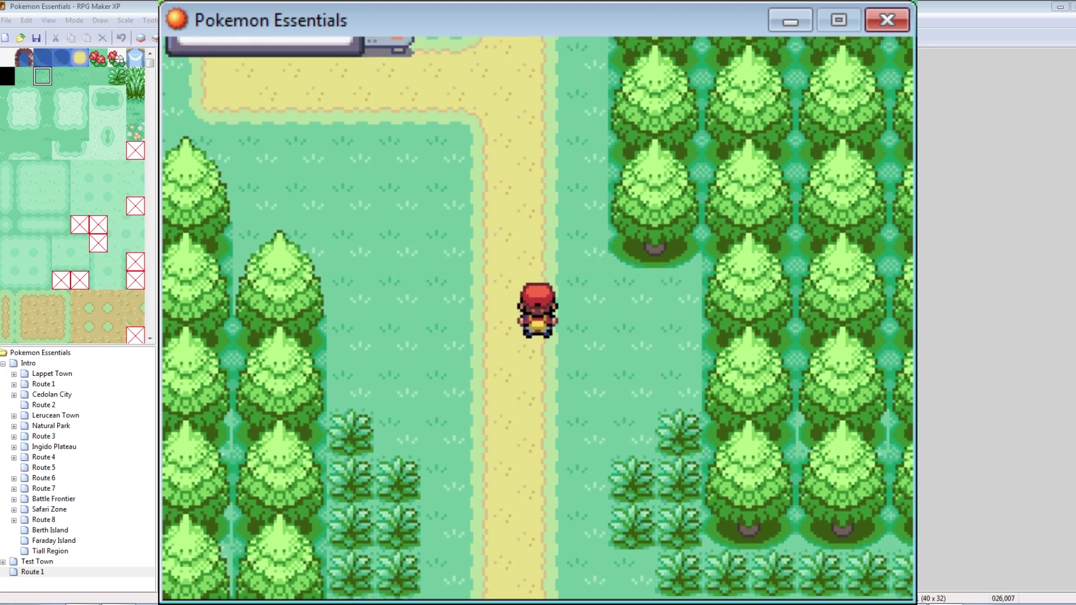
pyautogui.press('Down')
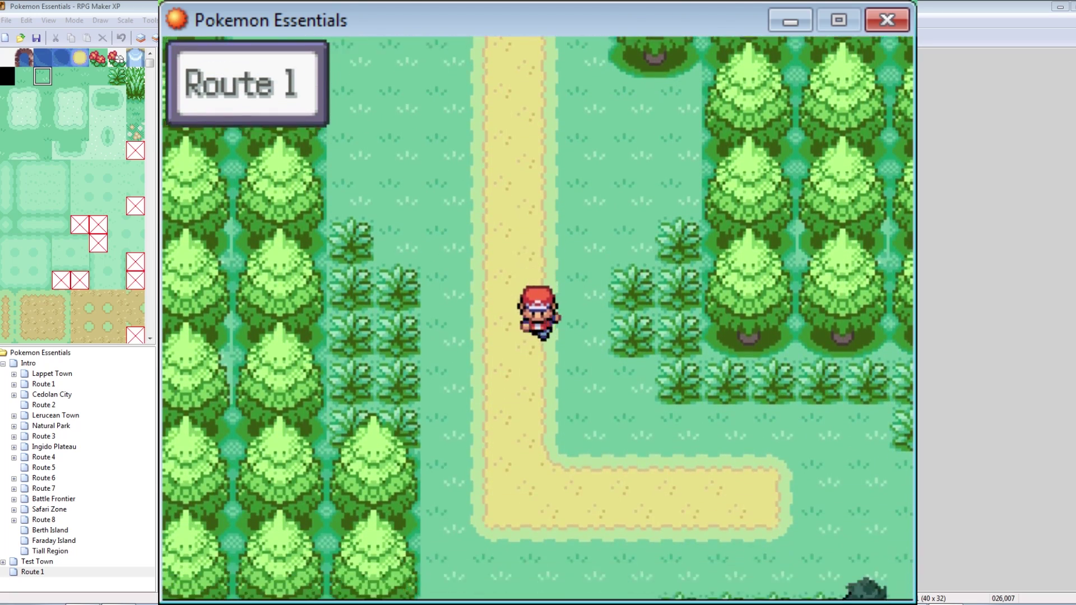
pyautogui.press('Right')
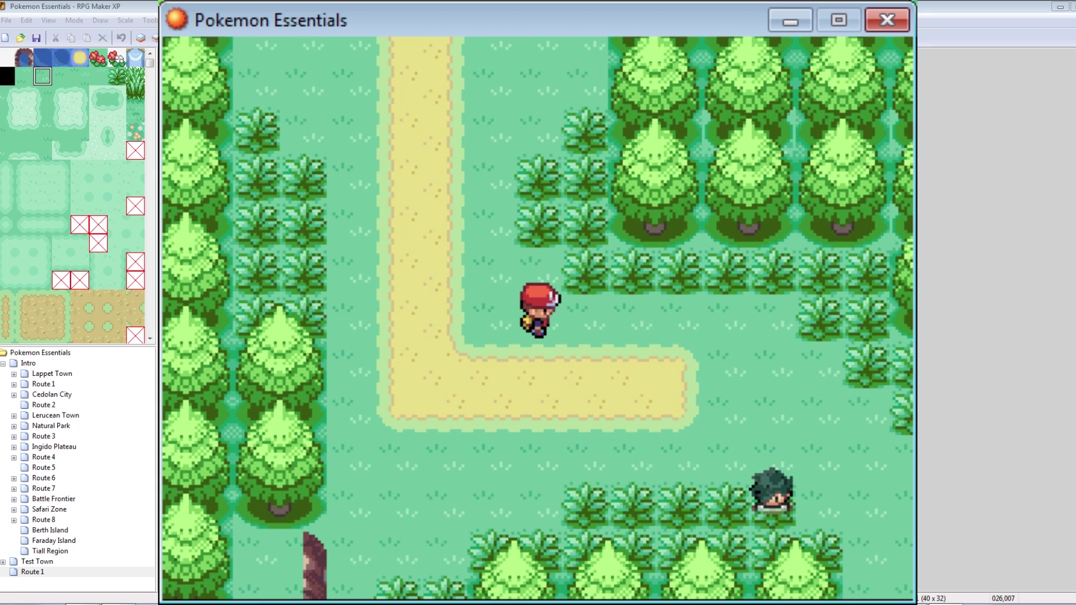
pyautogui.press('Down')
pyautogui.press('Down')
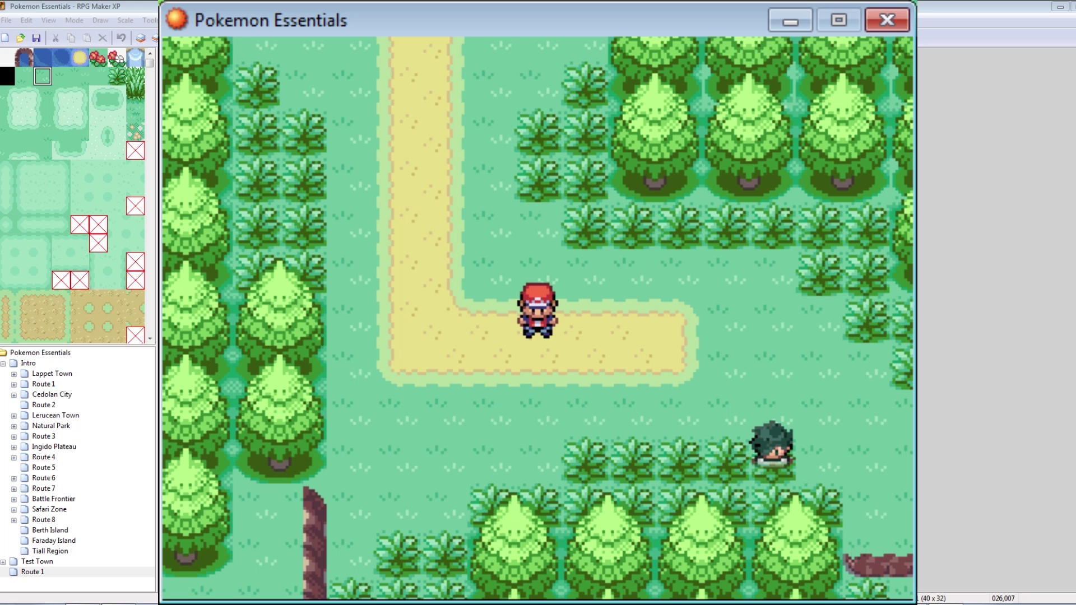
# - Close the playtest and reopen the Trainer(6) event on Route 1
pyautogui.hotkey('alt', 'F4')
pyautogui.doubleClick(593, 135)
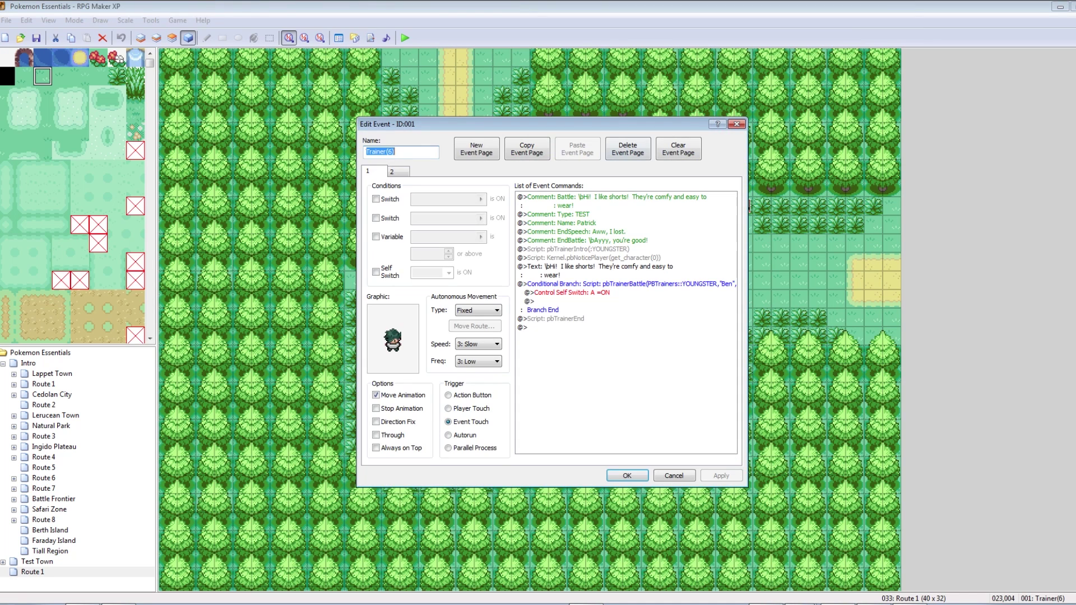
# - Close the Trainer(6) event and rename the trainer72 sprite in the Characters folder as trainer072
pyautogui.click(600, 214)
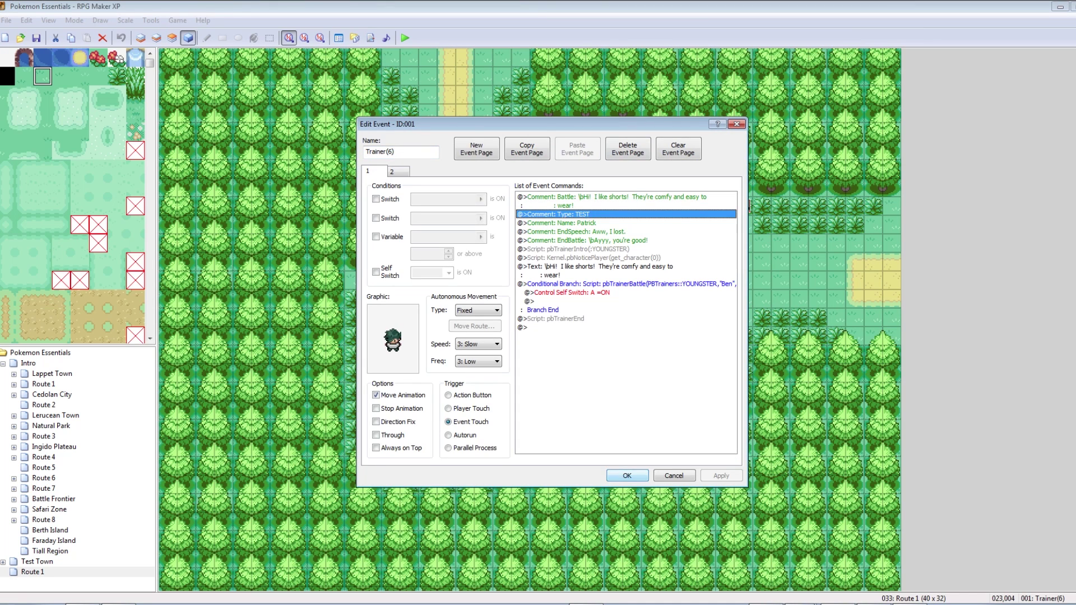
pyautogui.click(627, 475)
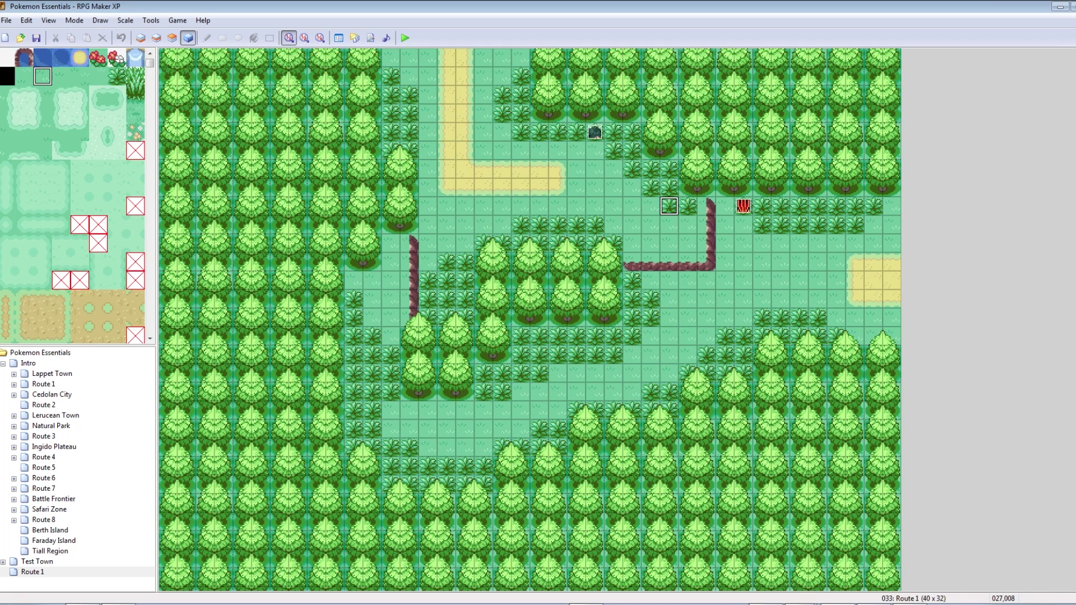
pyautogui.click(800, 604)
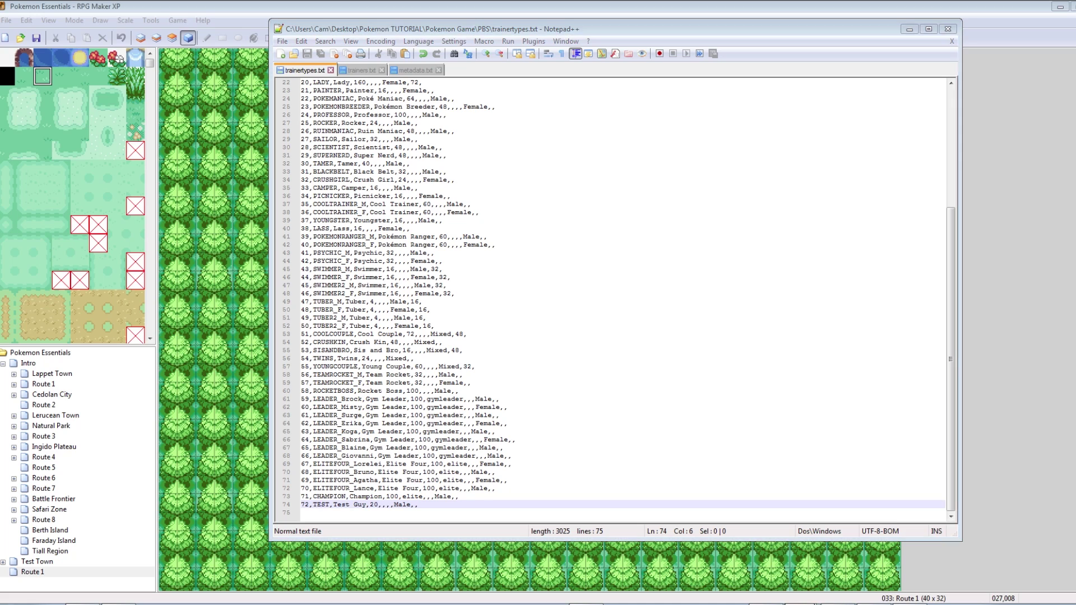
pyautogui.hotkey('alt', 'Tab')
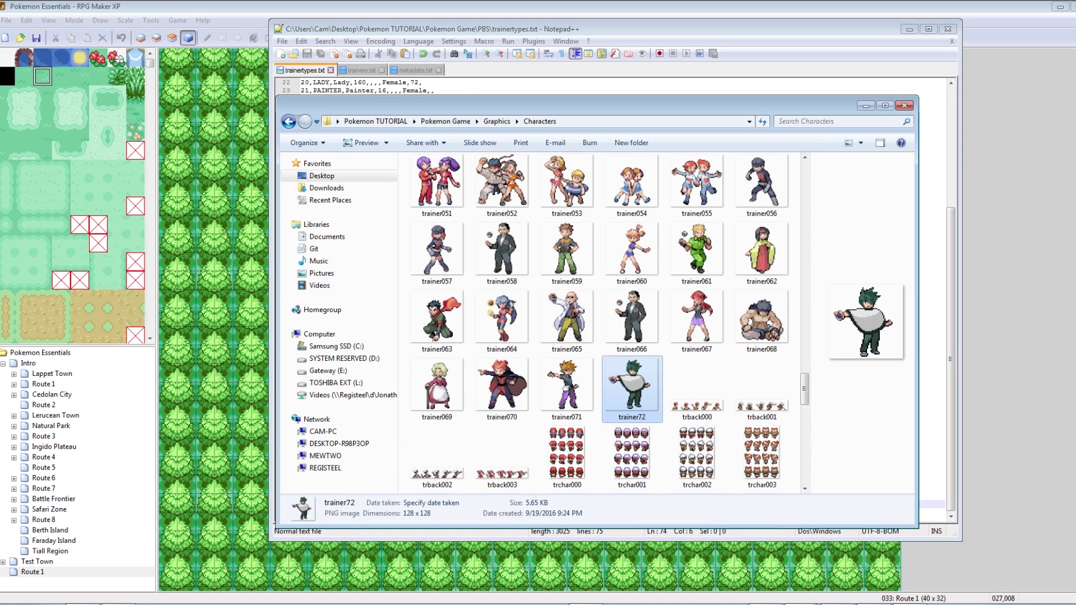
pyautogui.rightClick(633, 400)
pyautogui.press('Return')
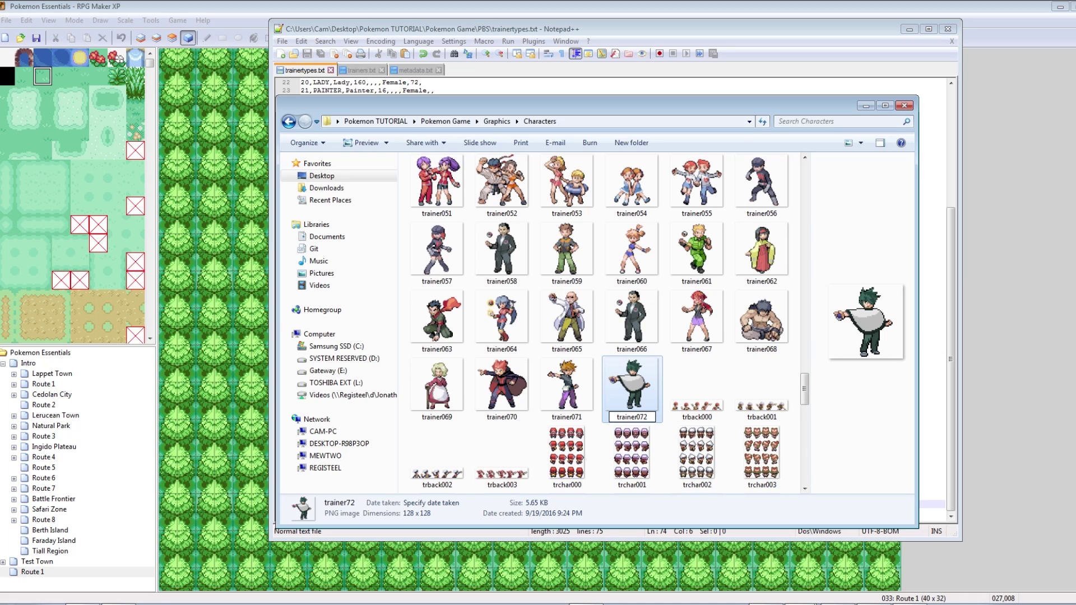
pyautogui.press('Return')
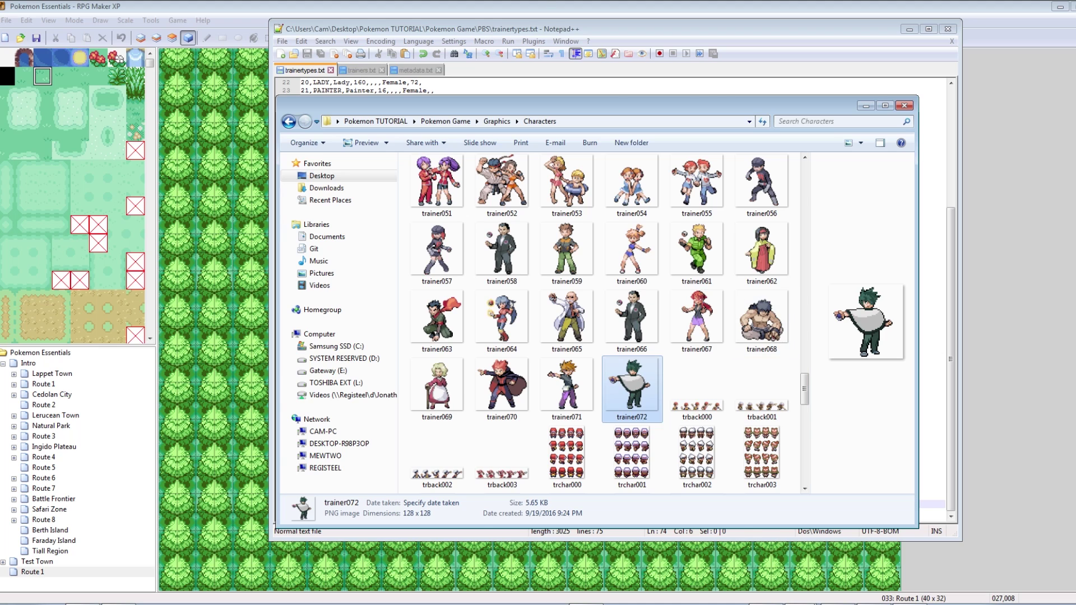
# - Switch back to RPG Maker XP, playtest the saved game and walk into the trainer's line of sight to start the battle
pyautogui.click(539, 5)
pyautogui.click(413, 42)
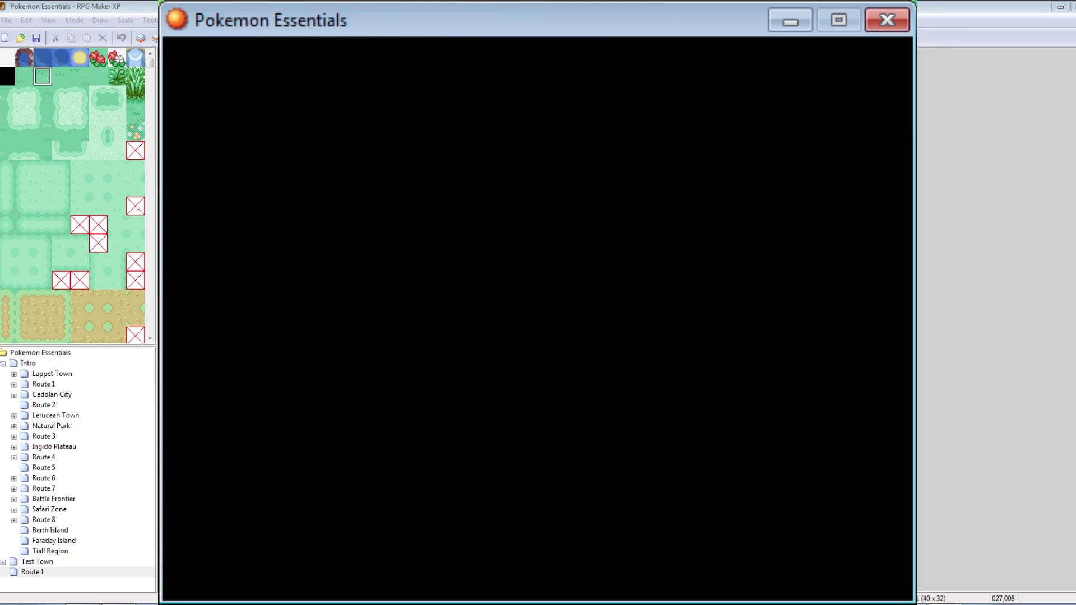
pyautogui.press('Return')
pyautogui.press('Down')
pyautogui.press('Right')
pyautogui.press('Right')
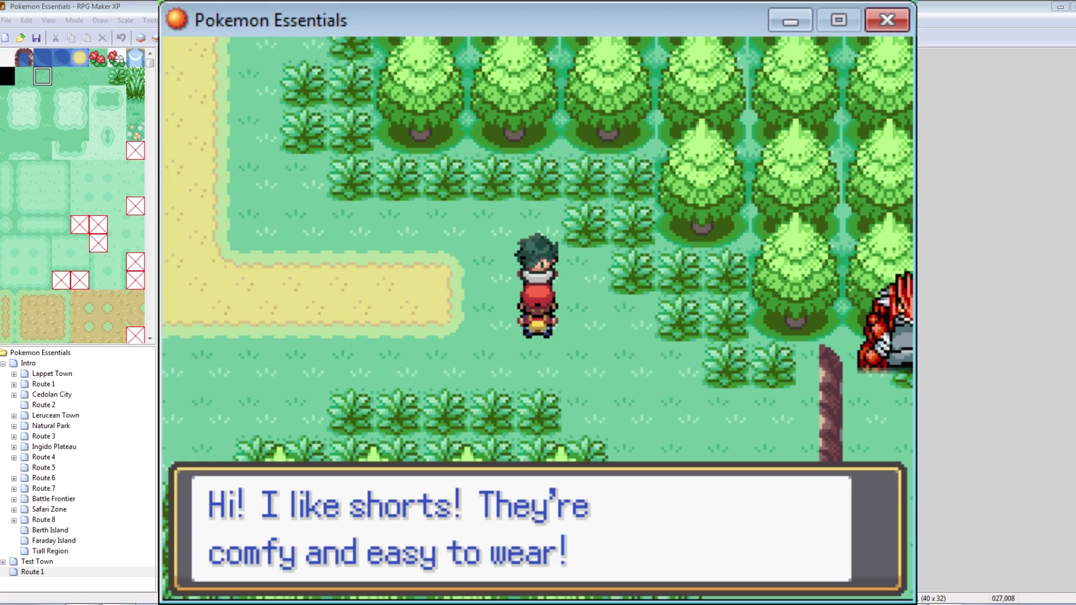
pyautogui.press('Return')
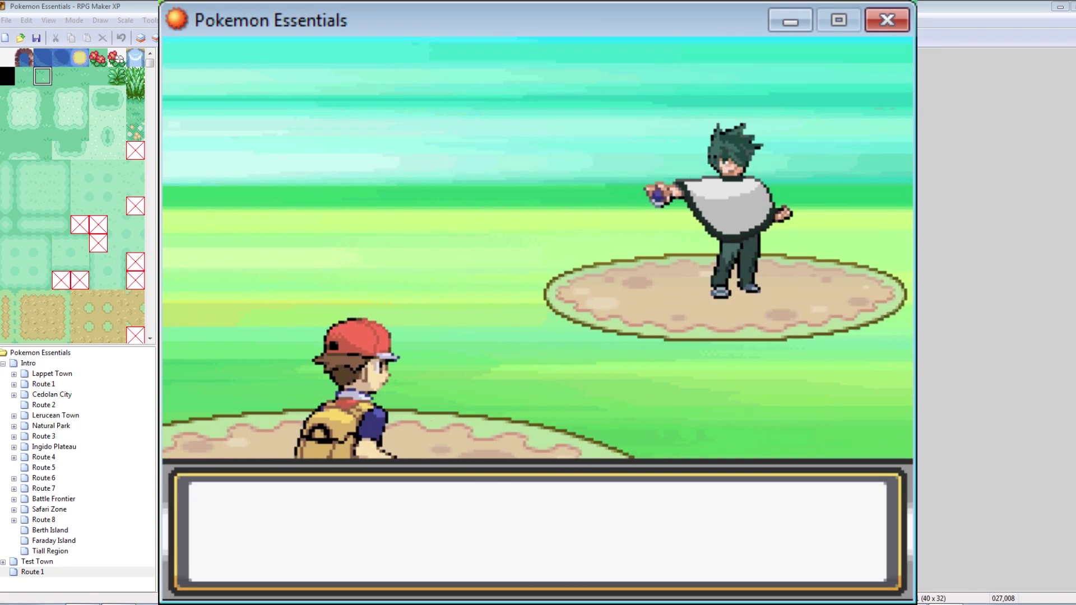
pyautogui.press('Return')
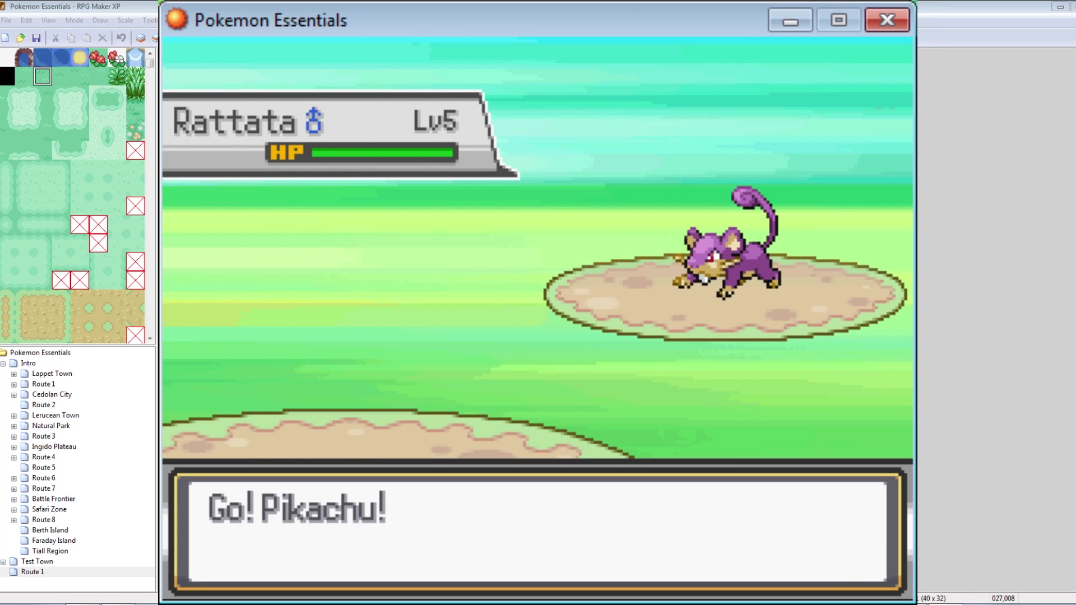
# - Attack the trainer's Rattata with Pikachu and close the playtest
pyautogui.press('Return')
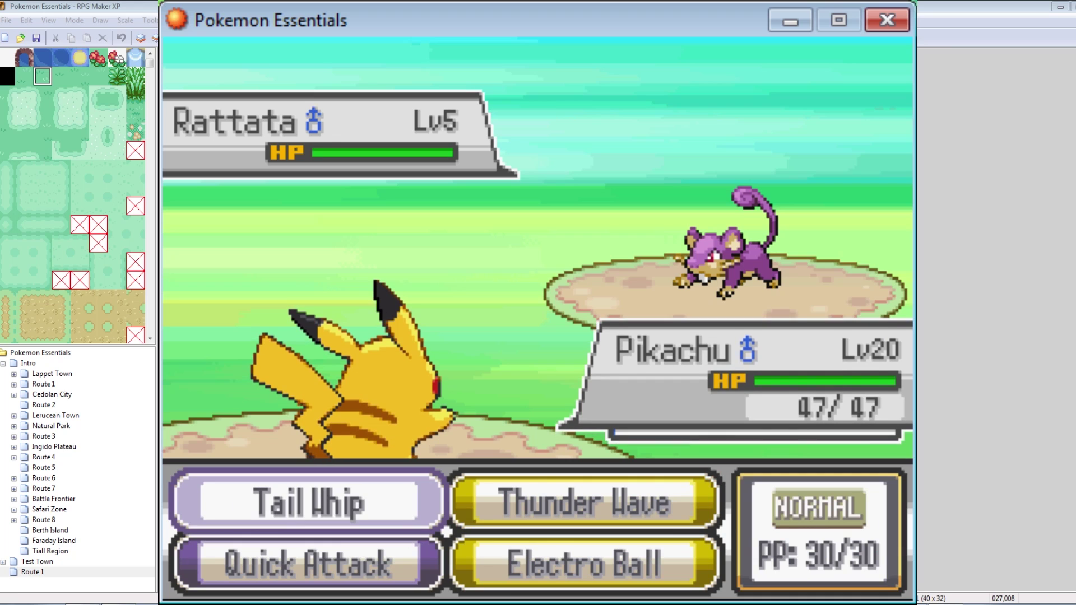
pyautogui.press('Right')
pyautogui.press('Return')
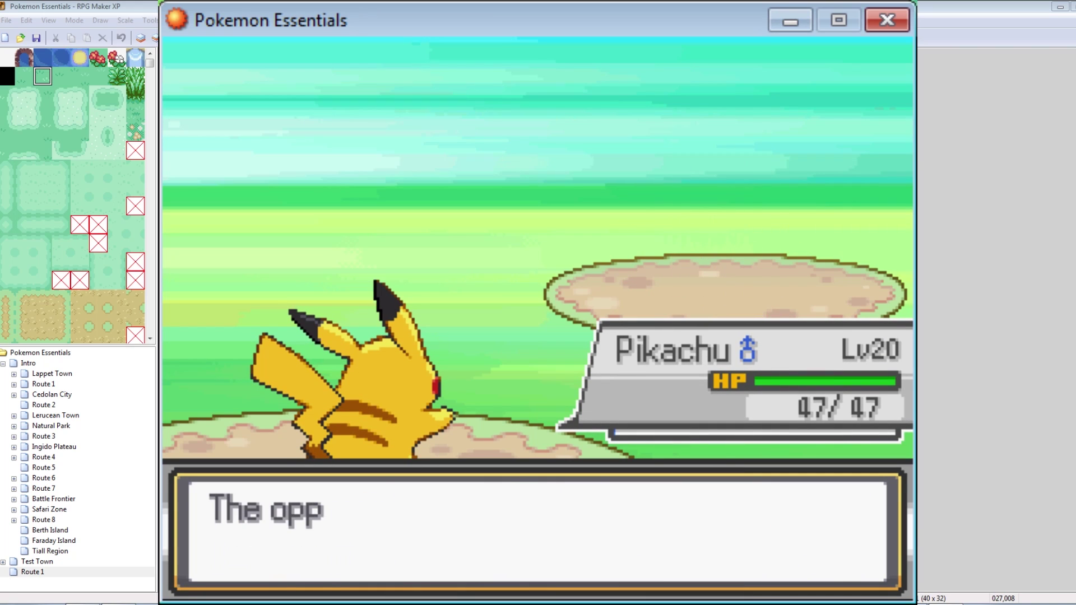
pyautogui.click(887, 20)
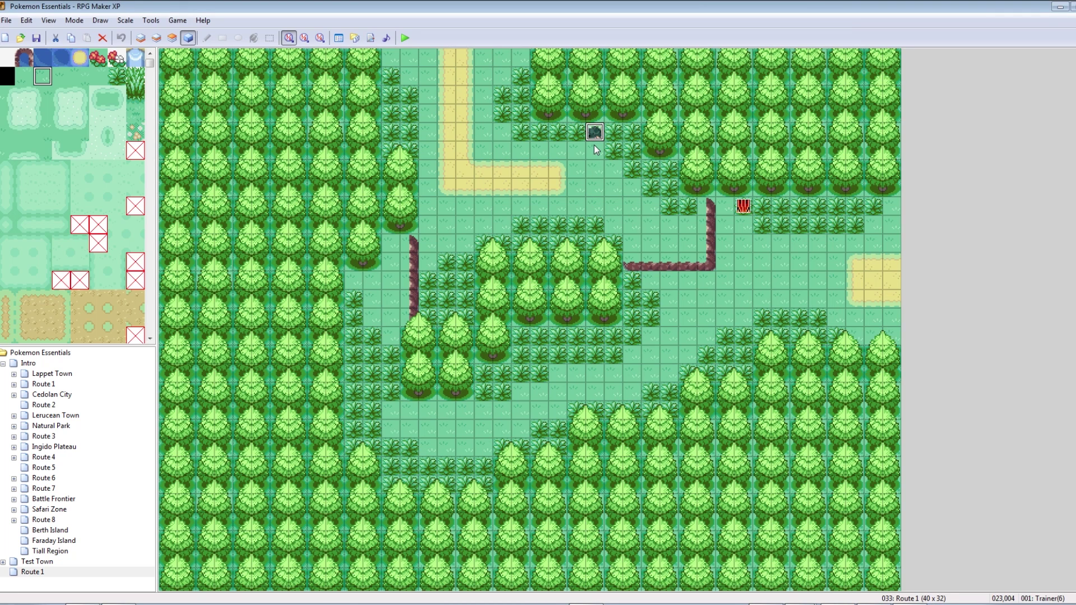
# - Copy the Trainer(6) event to tile 023,010 on Route 1 and set the copy's trchar072 graphic to face up on both pages
pyautogui.doubleClick(595, 243)
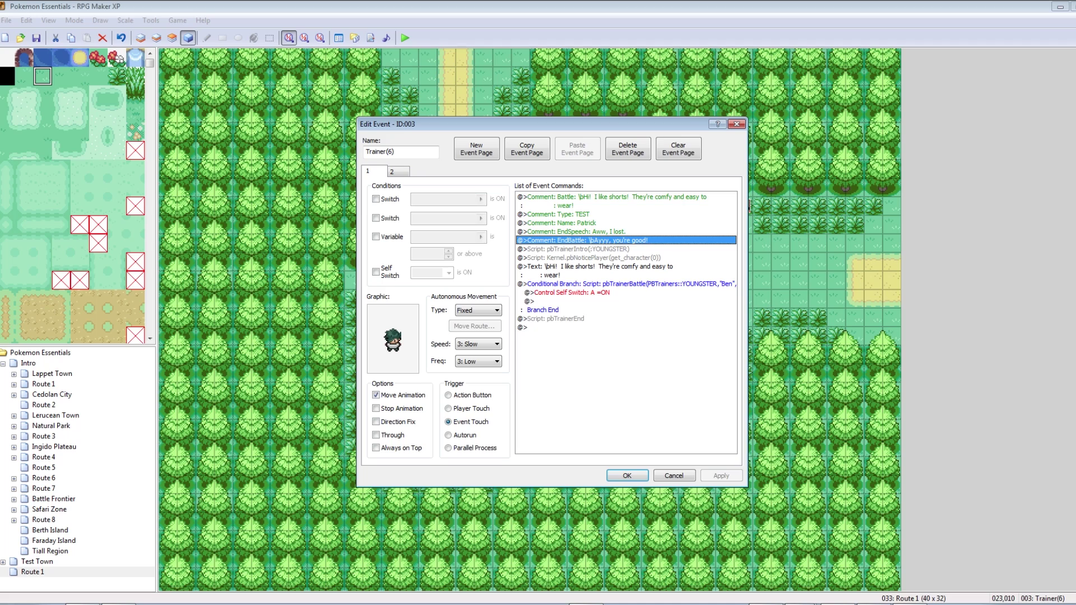
pyautogui.click(736, 123)
pyautogui.doubleClick(595, 244)
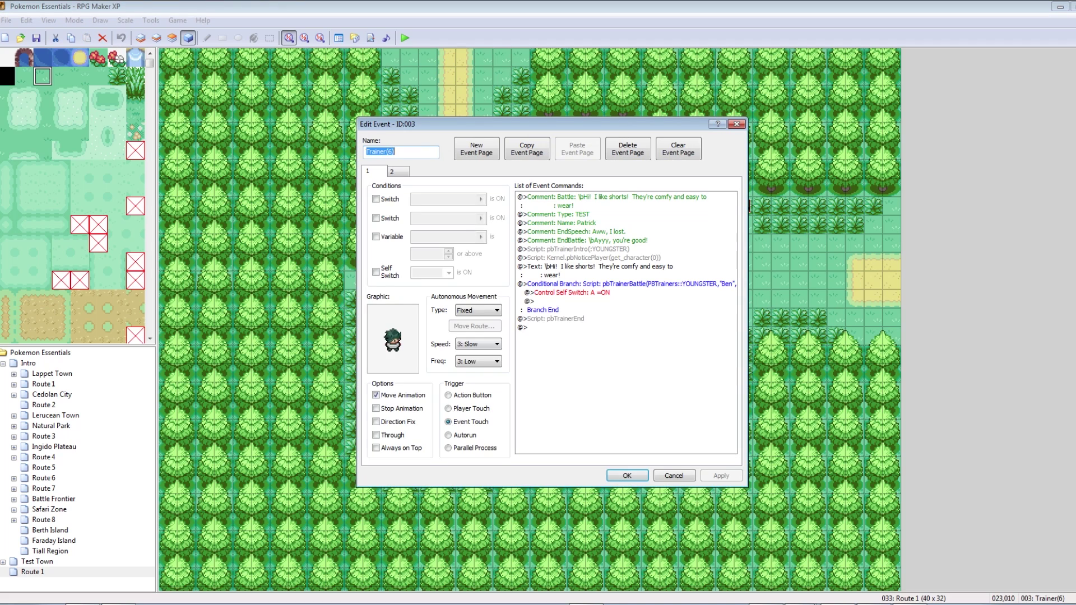
pyautogui.doubleClick(392, 339)
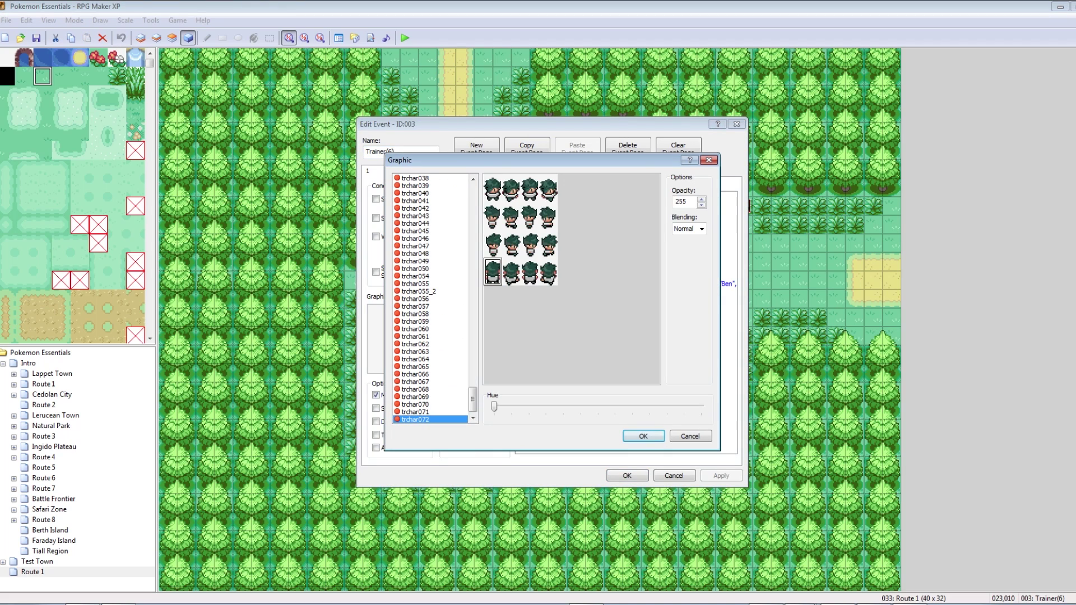
pyautogui.press('Return')
pyautogui.click(398, 171)
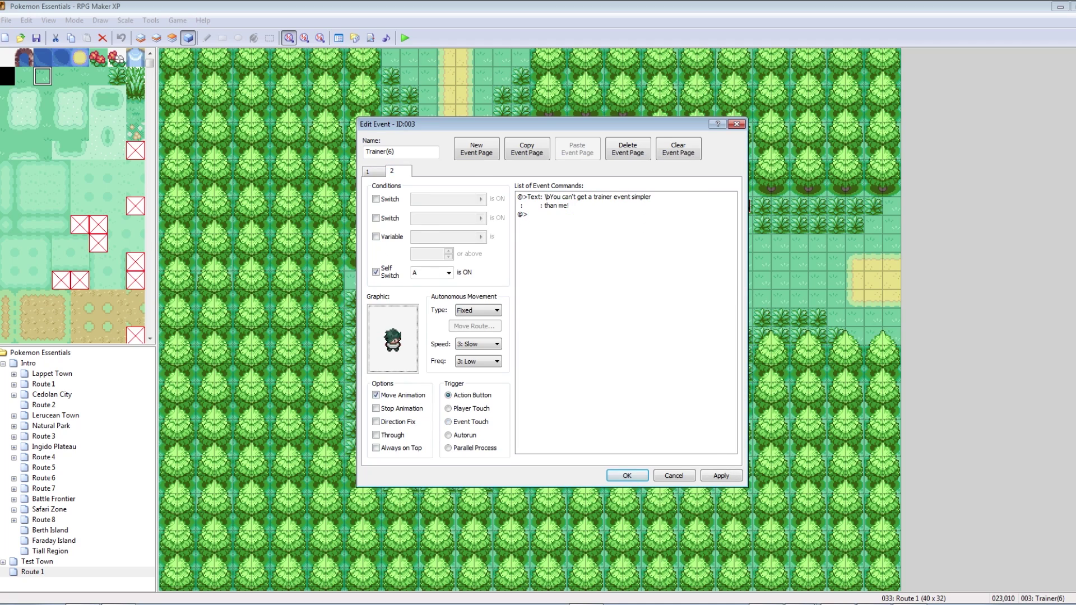
pyautogui.doubleClick(392, 339)
pyautogui.click(643, 436)
pyautogui.click(627, 475)
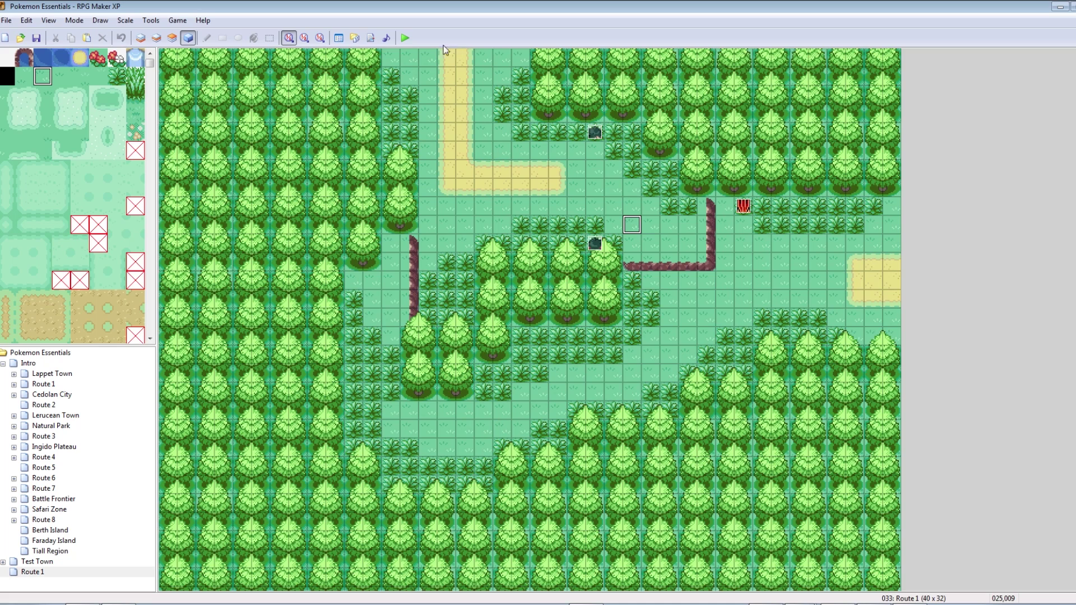
# - Playtest the saved game and walk the player to a spot beside the two trainers' shared line of sight
pyautogui.click(407, 39)
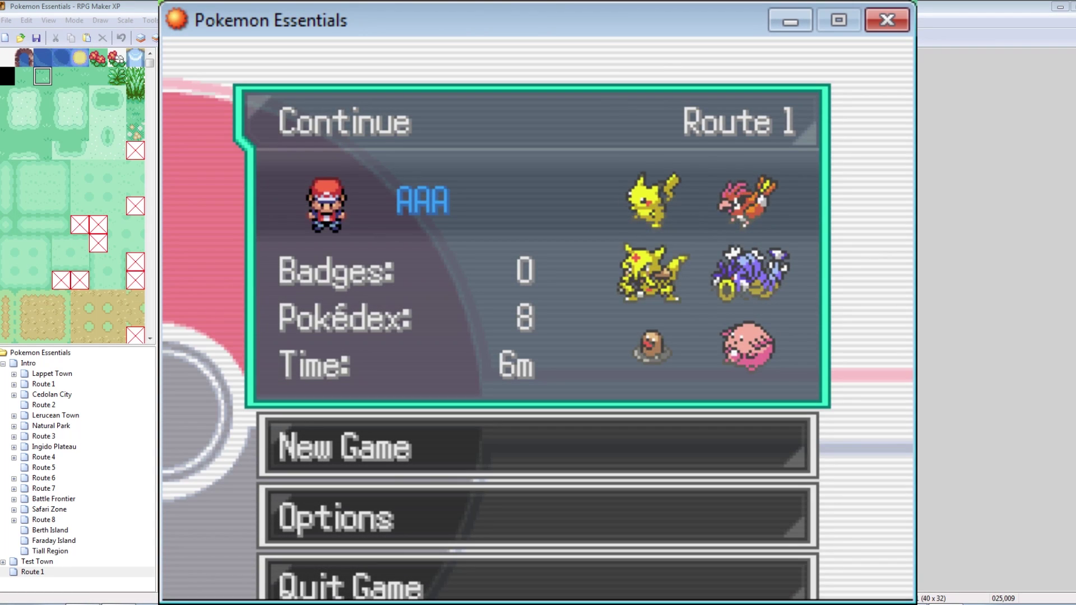
pyautogui.press('Return')
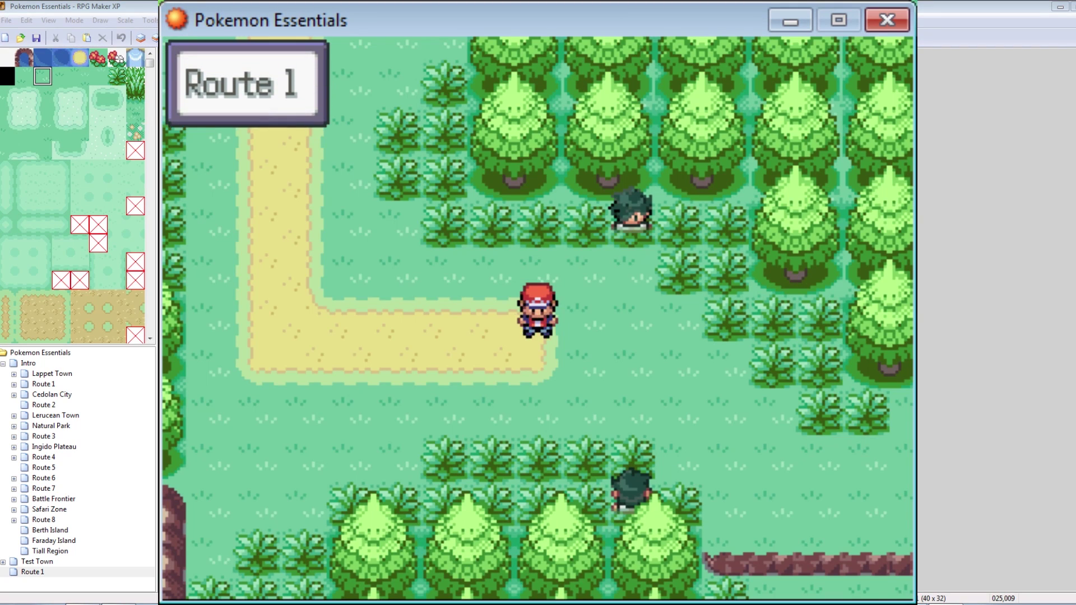
pyautogui.press('Down')
pyautogui.press('Right')
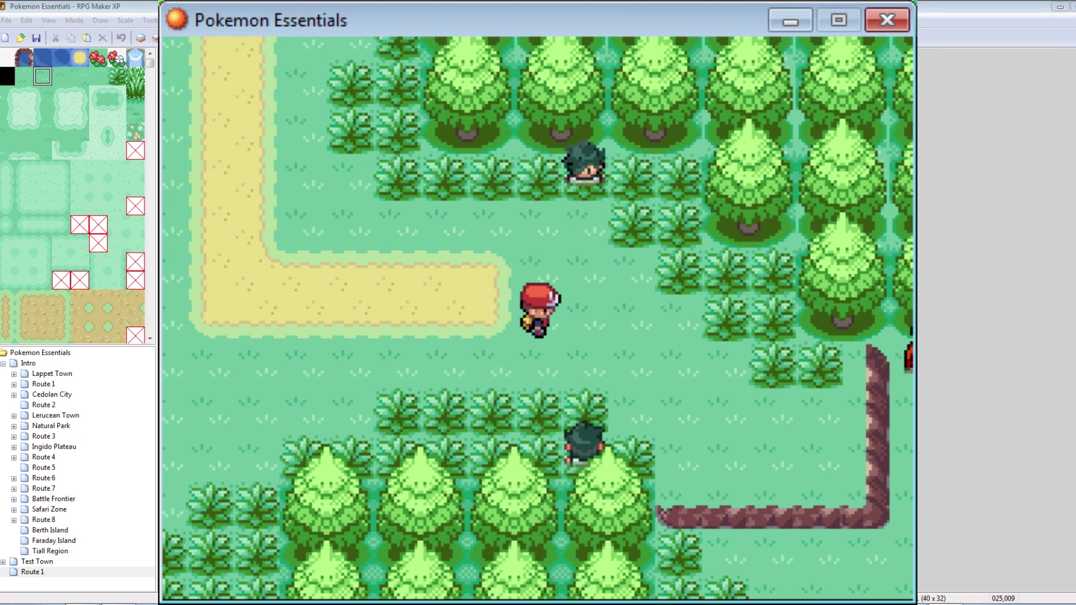
pyautogui.press('Down')
pyautogui.press('Up')
pyautogui.press('Up')
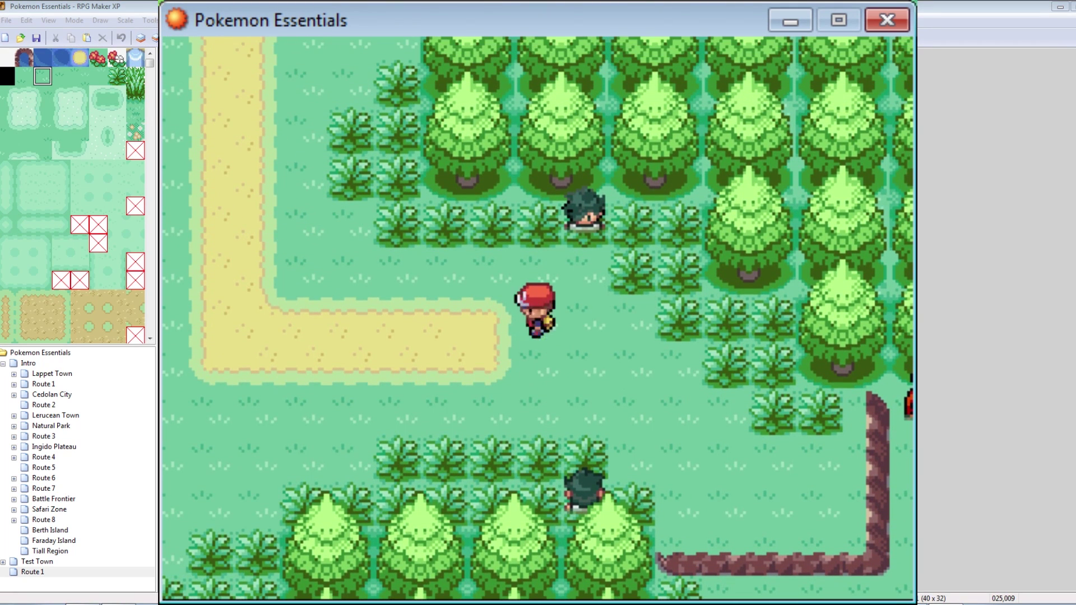
pyautogui.press('Down')
pyautogui.press('Down')
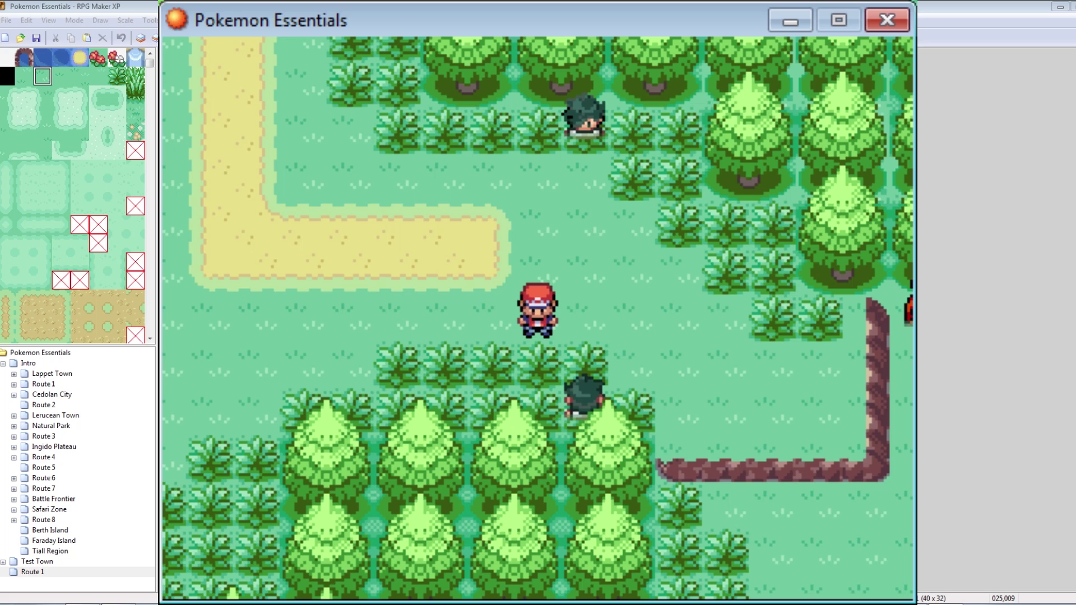
# - Examine the trainer party entries in the trainers text file in Notepad++ and return to the playtest
pyautogui.hotkey('alt', 'Tab')
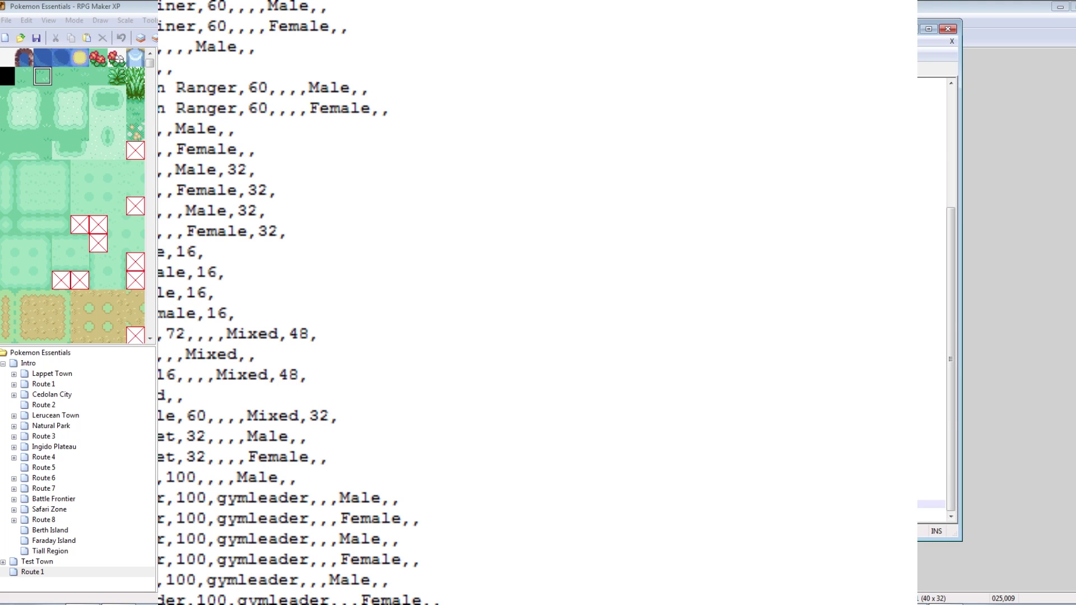
pyautogui.hotkey('ctrl', 'Tab')
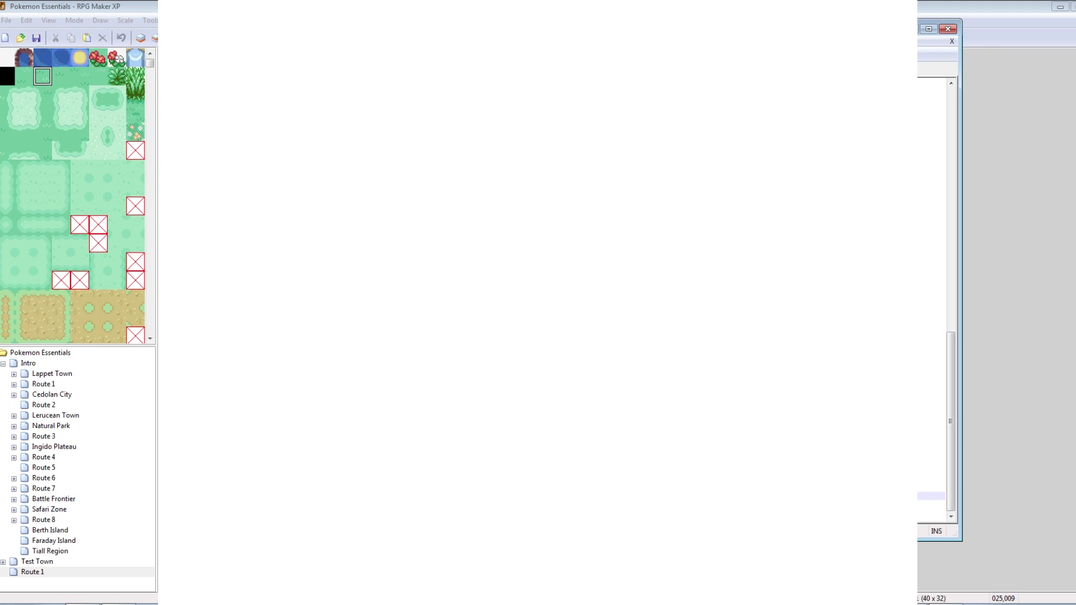
pyautogui.moveTo(537, 29); pyautogui.dragTo(721, 36)
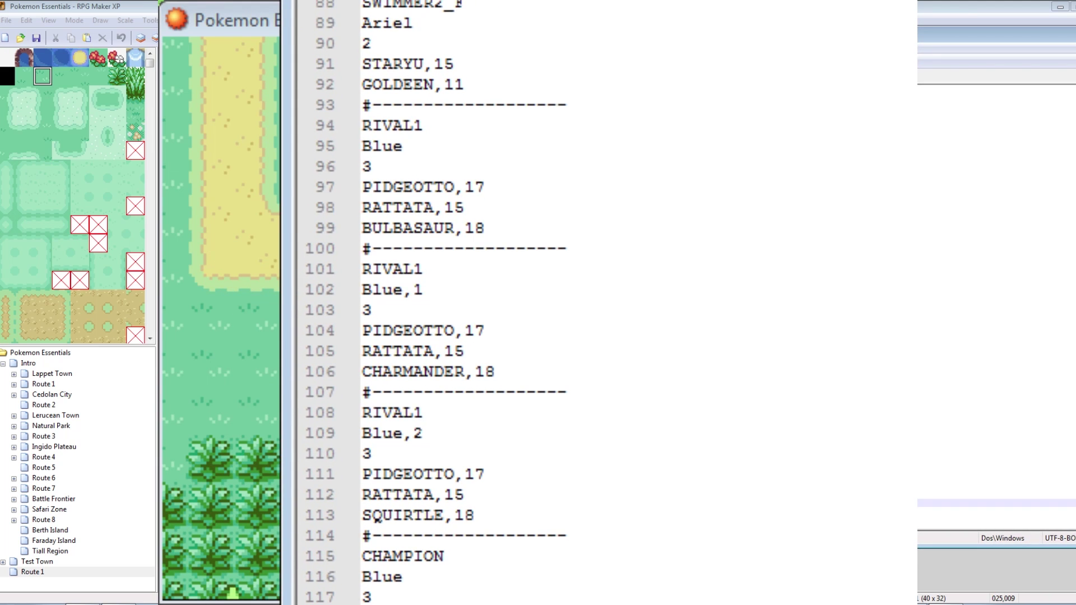
pyautogui.hotkey('alt', 'Tab')
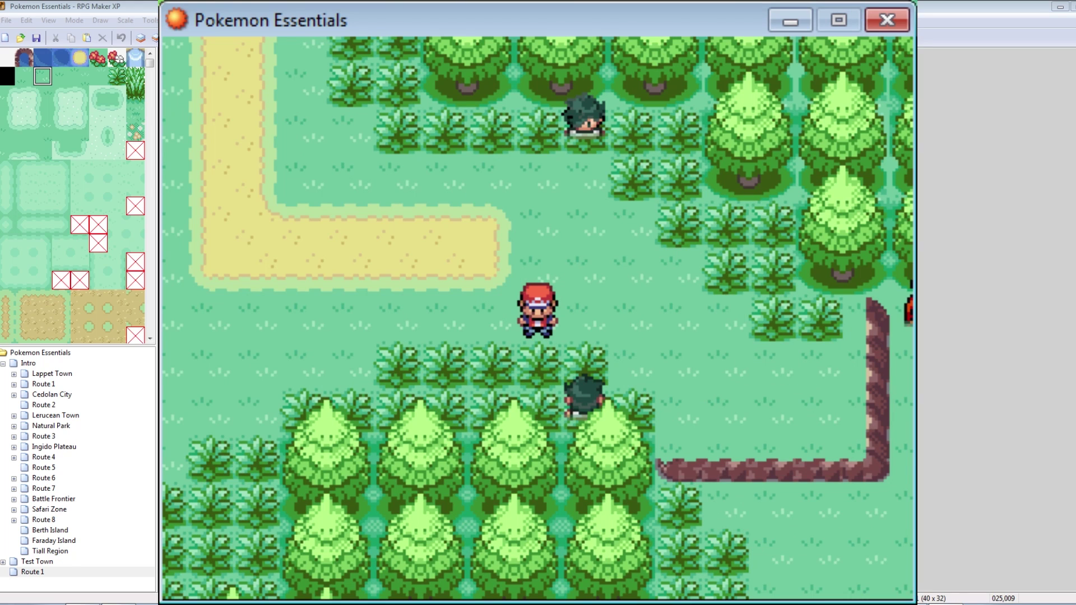
# - Walk between the two facing trainers and advance their messages to start the double battle
pyautogui.press('Up')
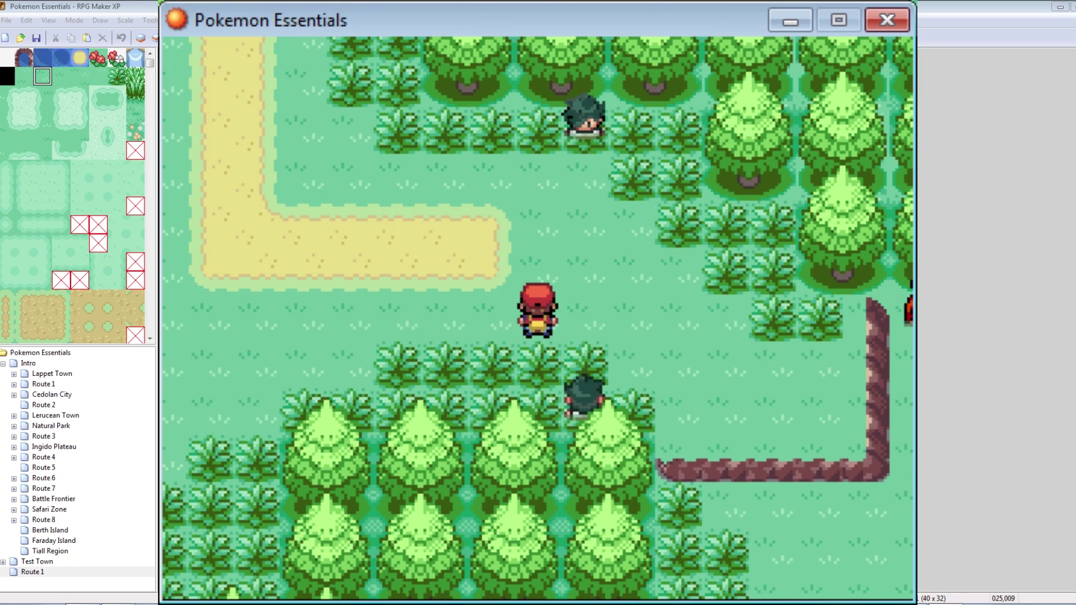
pyautogui.press('Right')
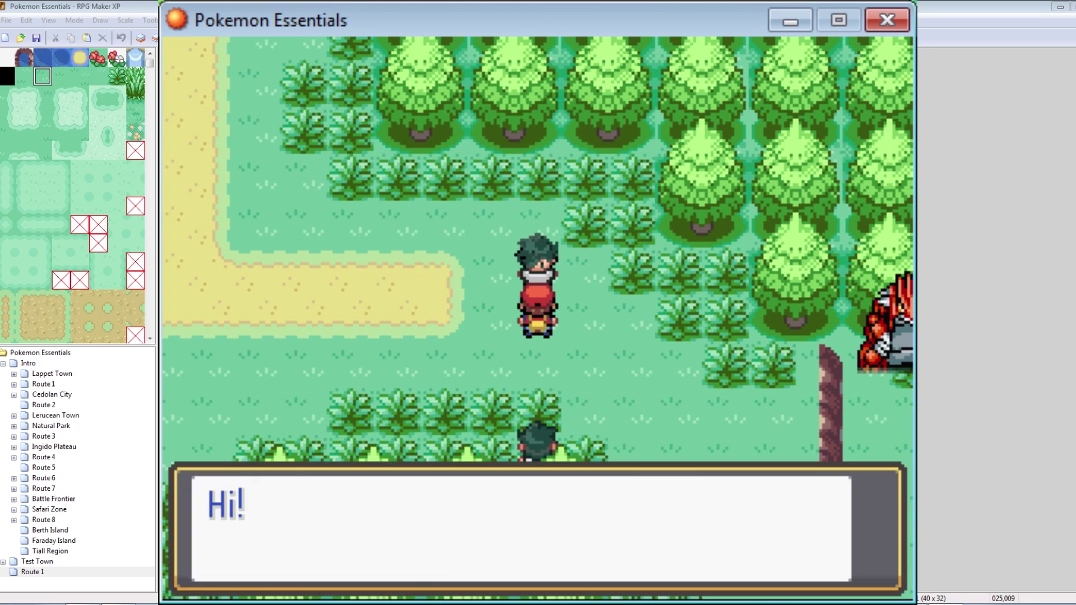
pyautogui.press('Return')
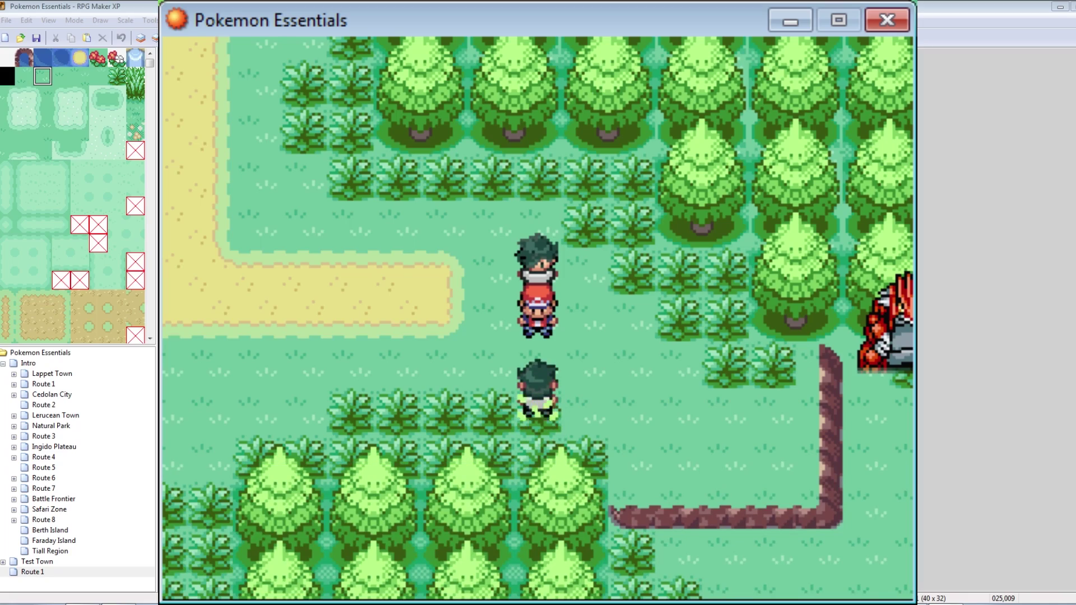
pyautogui.press('Return')
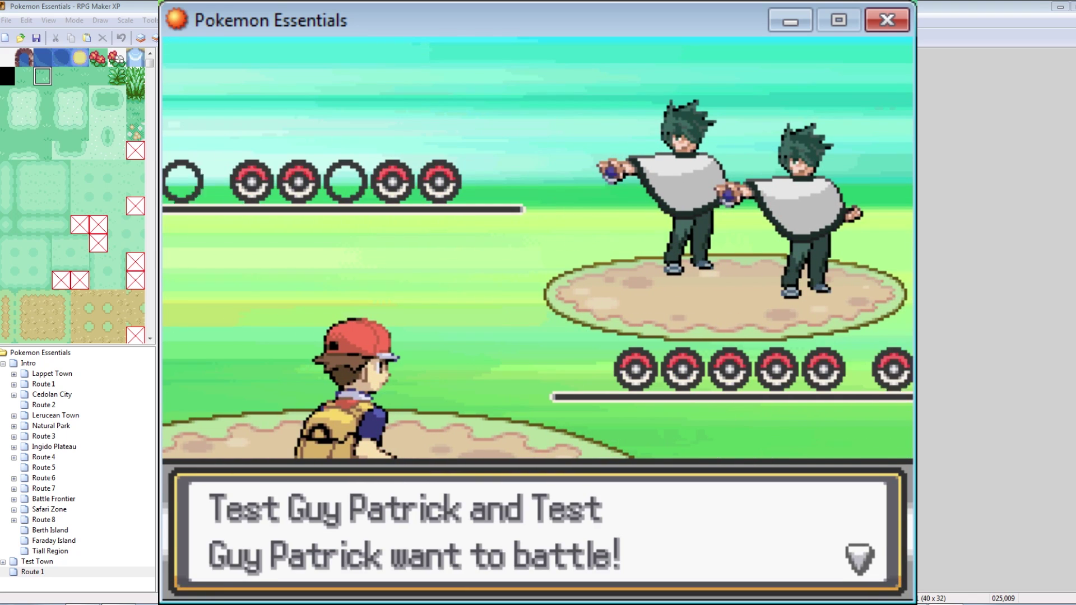
pyautogui.press('Return')
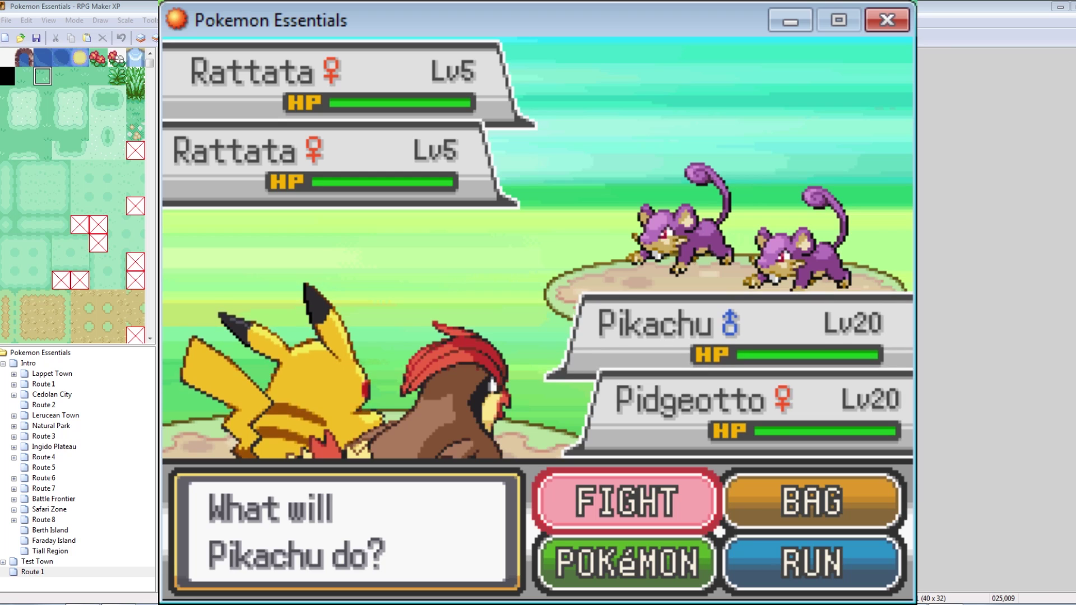
# - Try to run from the double battle against the two Rattata and close the playtest
pyautogui.press('Down')
pyautogui.press('Right')
pyautogui.press('Return')
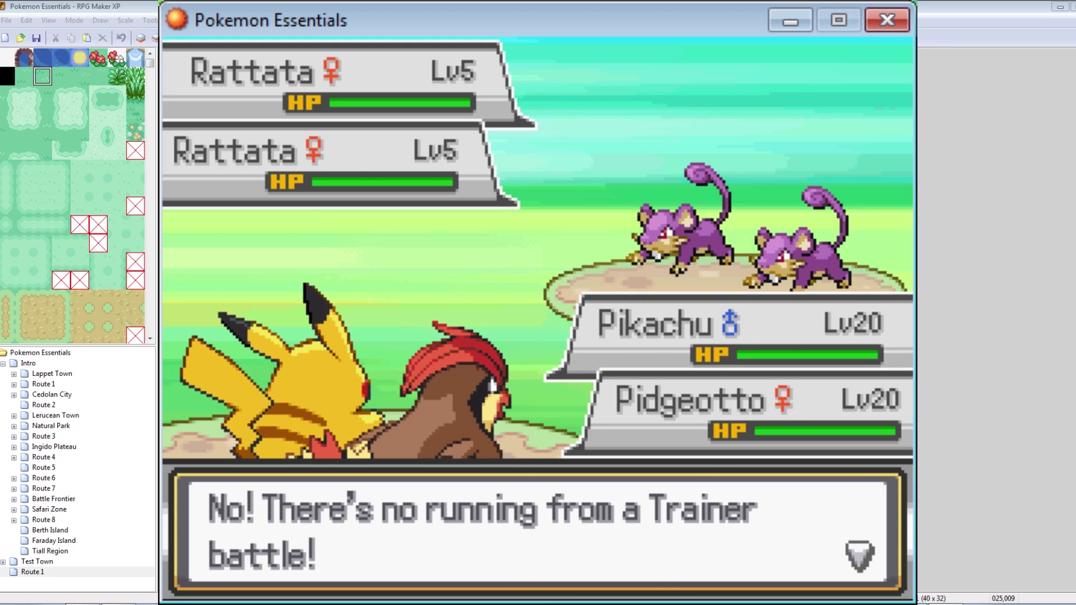
pyautogui.press('Return')
pyautogui.click(887, 20)
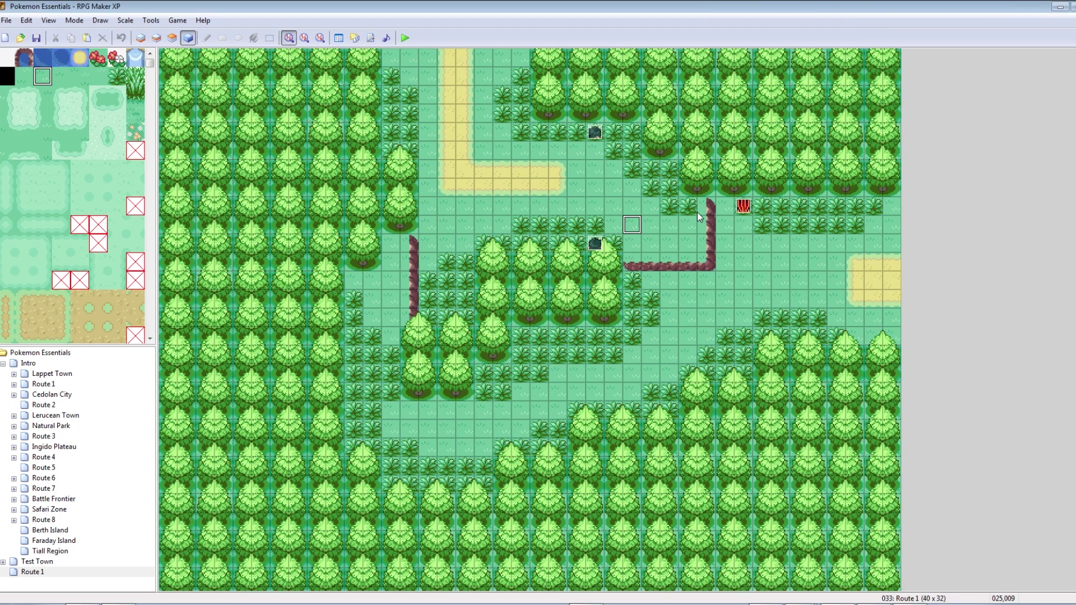
# - Playtest the game and continue the saved game on Route 1 beside the two facing trainers
pyautogui.click(404, 37)
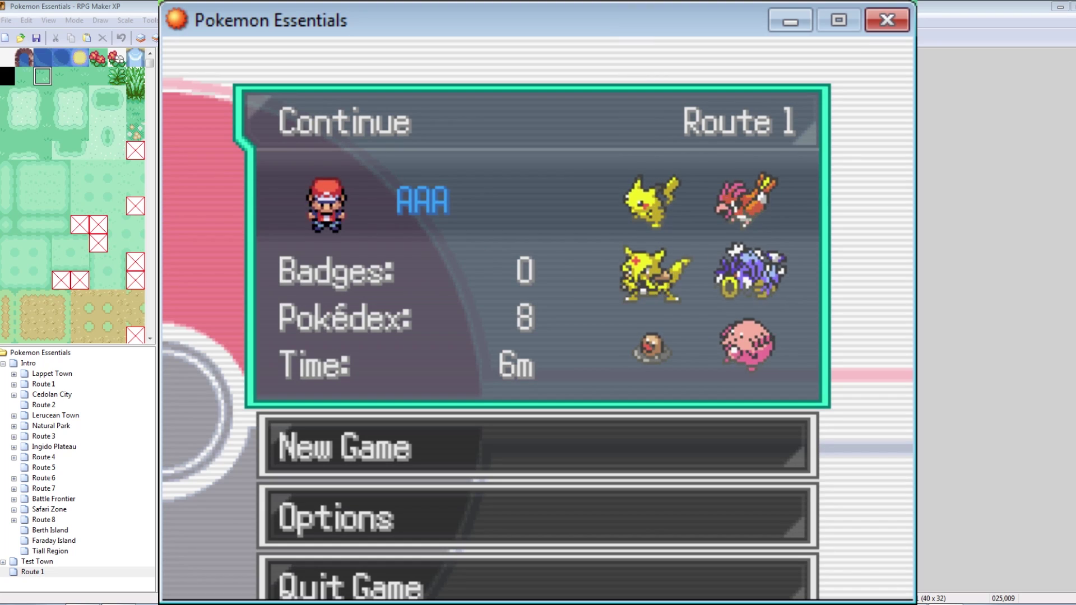
pyautogui.press('Return')
pyautogui.press('Down')
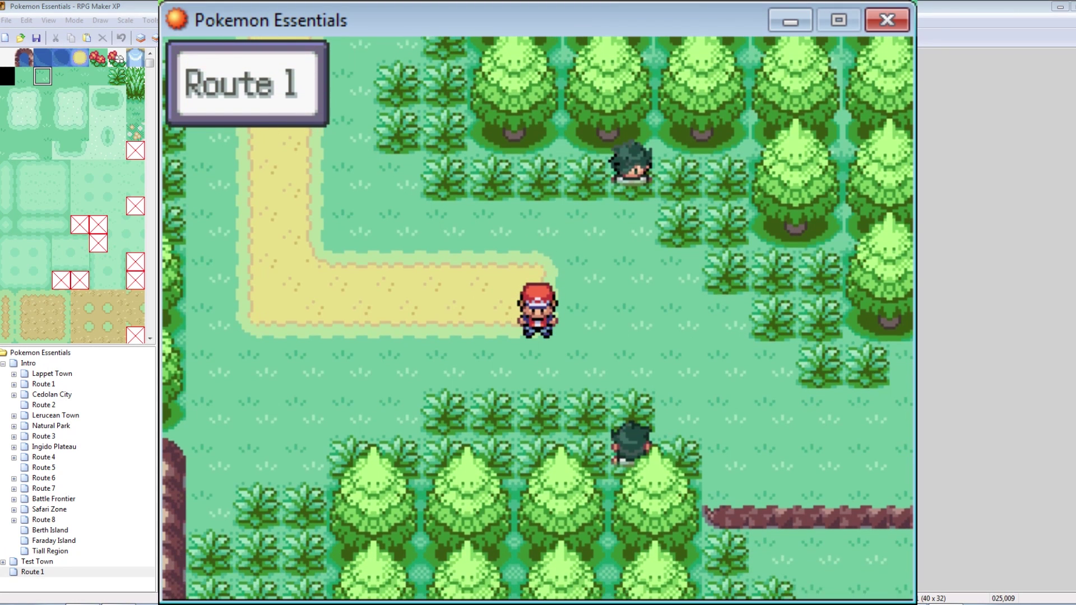
pyautogui.press('Up')
pyautogui.press('Down')
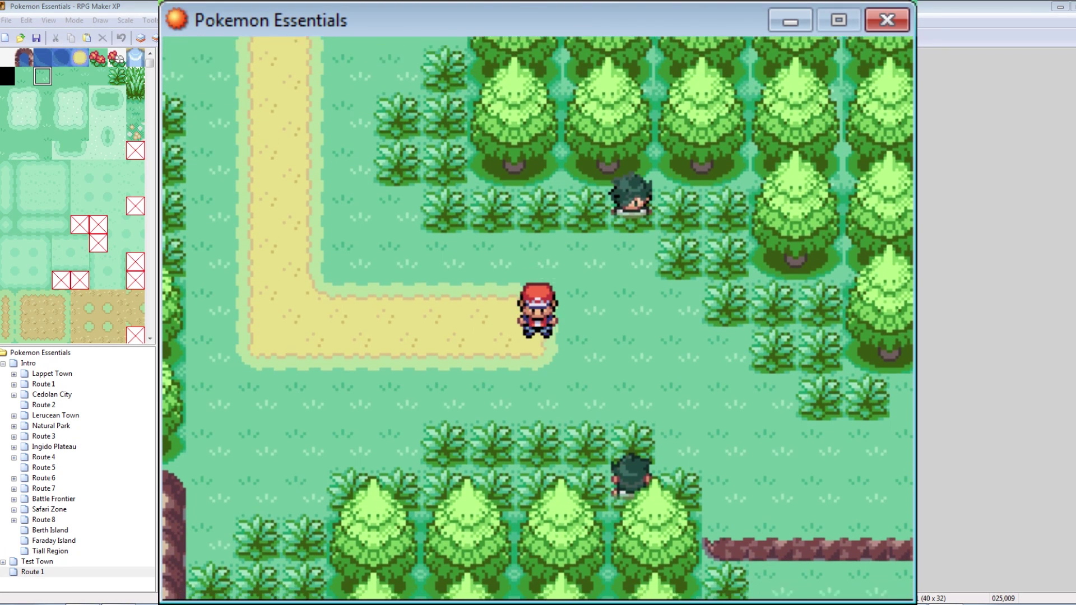
pyautogui.hotkey('alt', 'F4')
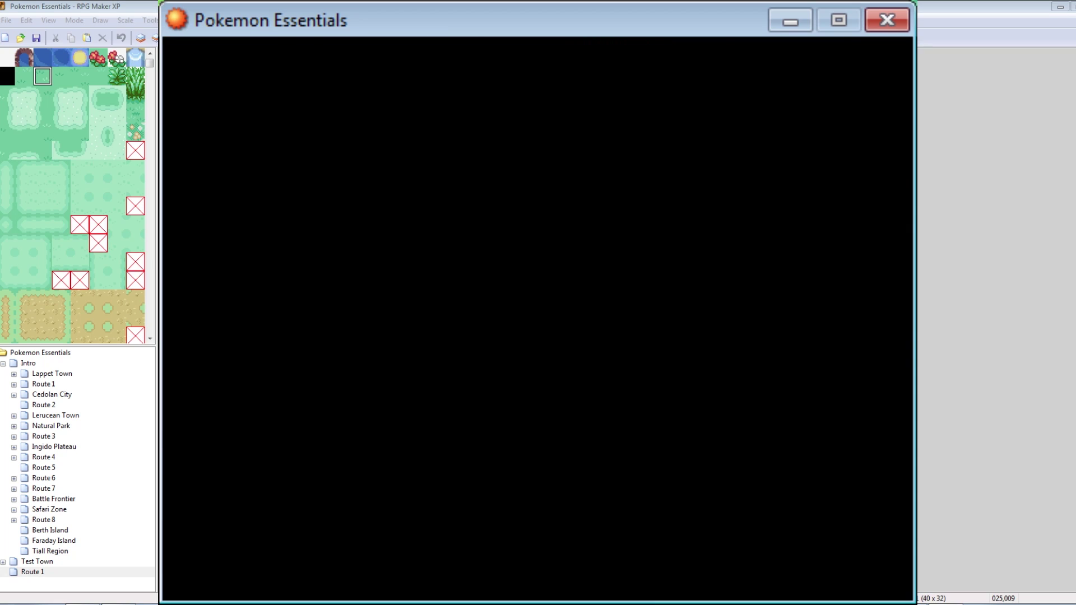
pyautogui.press('Escape')
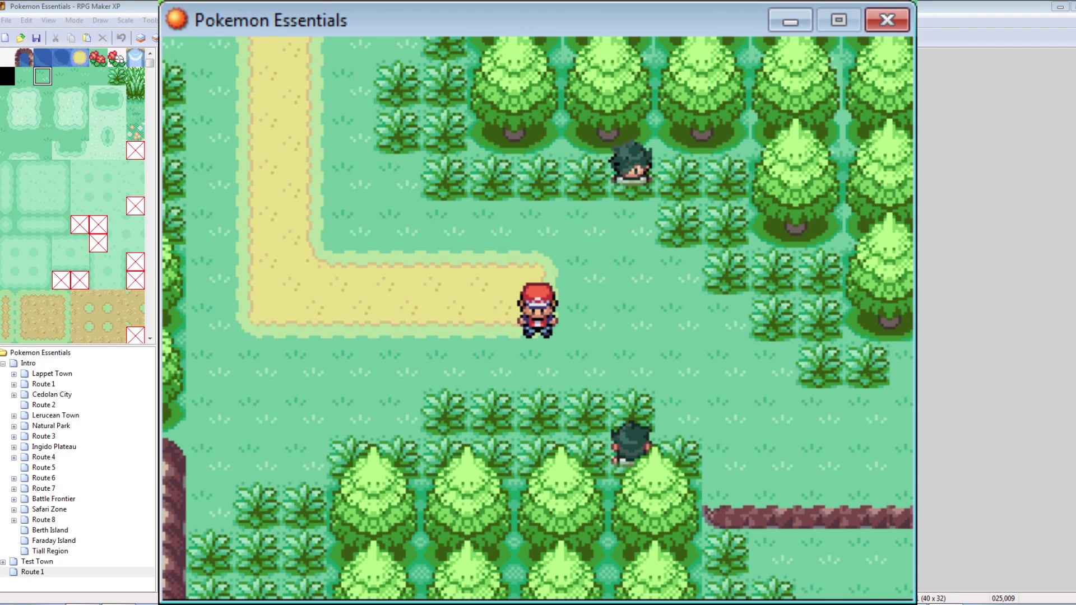
# - Walk the player through the solid trees behind the upper trainer and around to the grass east of both trainers
pyautogui.press('Up')
pyautogui.press('Up')
pyautogui.press('Up')
pyautogui.press('Up')
pyautogui.press('Up')
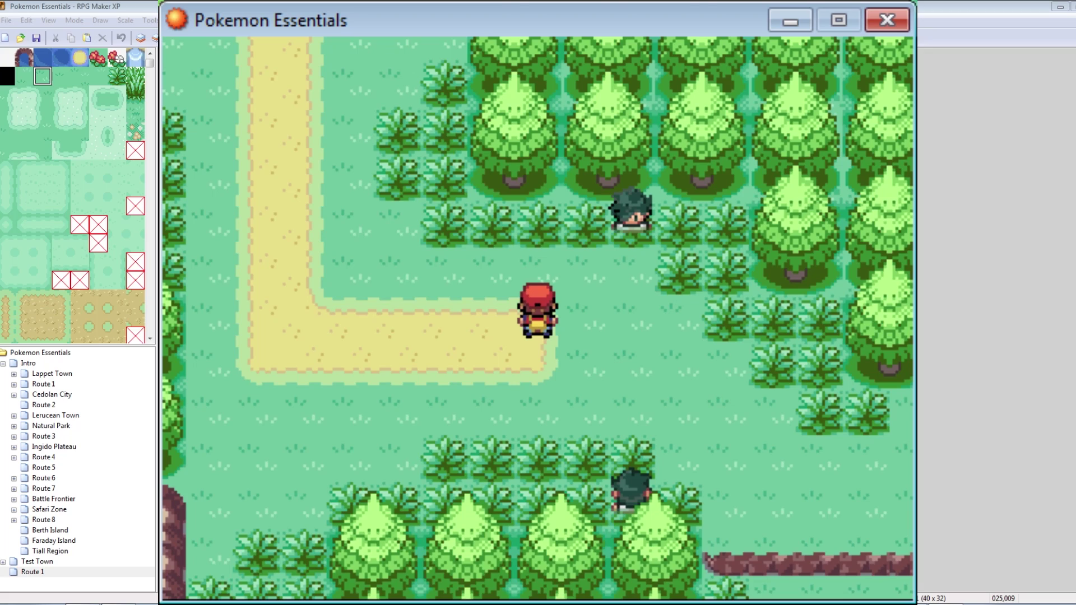
pyautogui.press('Right')
pyautogui.press('Right')
pyautogui.press('Right')
pyautogui.press('Right')
pyautogui.press('Right')
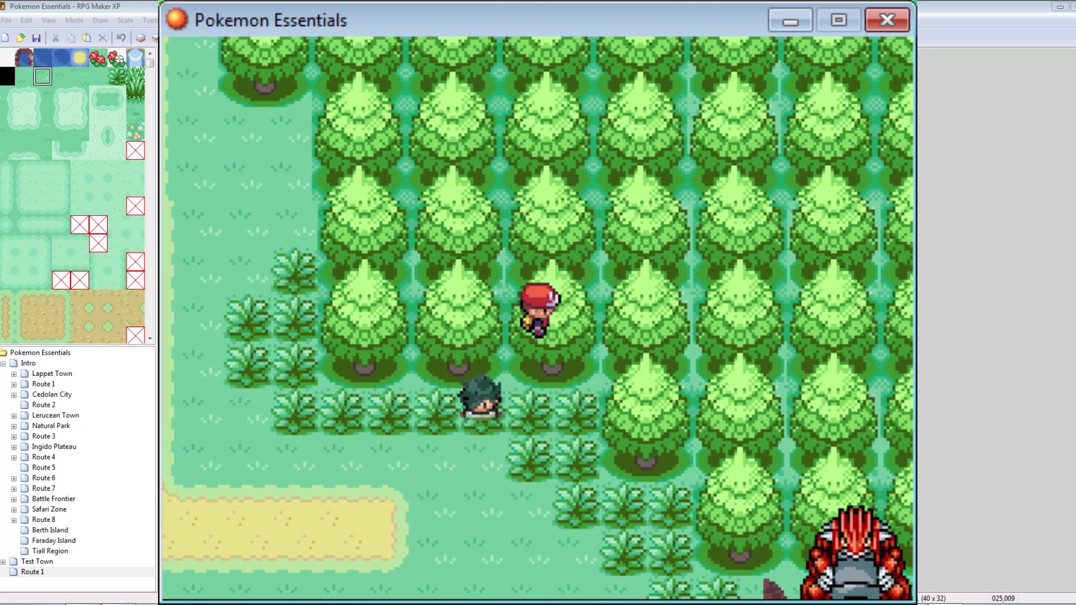
pyautogui.press('Down')
pyautogui.press('Down')
pyautogui.press('Down')
pyautogui.press('Down')
pyautogui.press('Down')
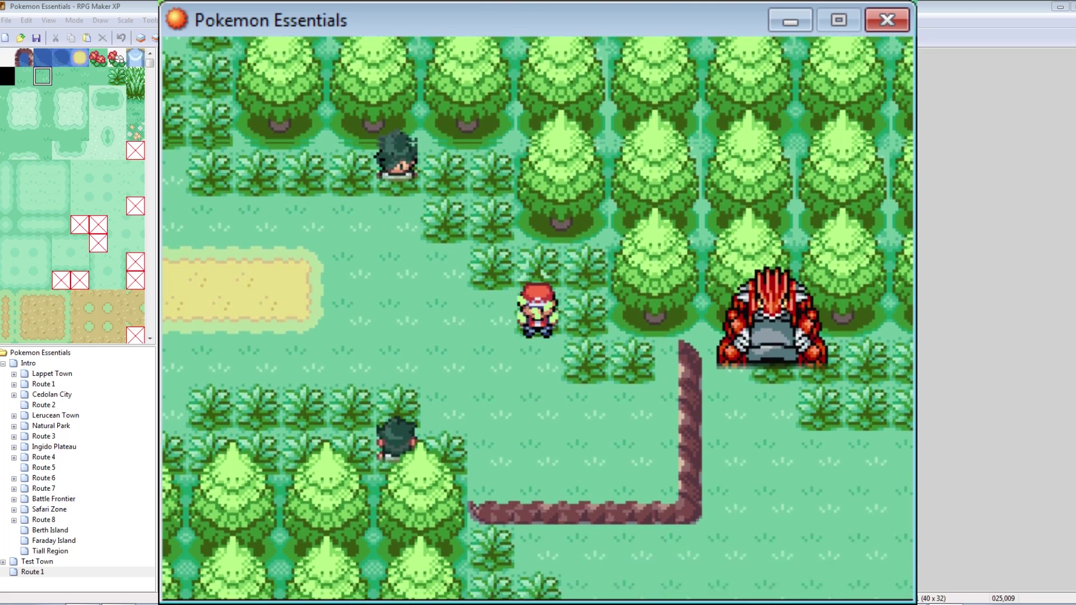
pyautogui.press('Left')
pyautogui.press('Up')
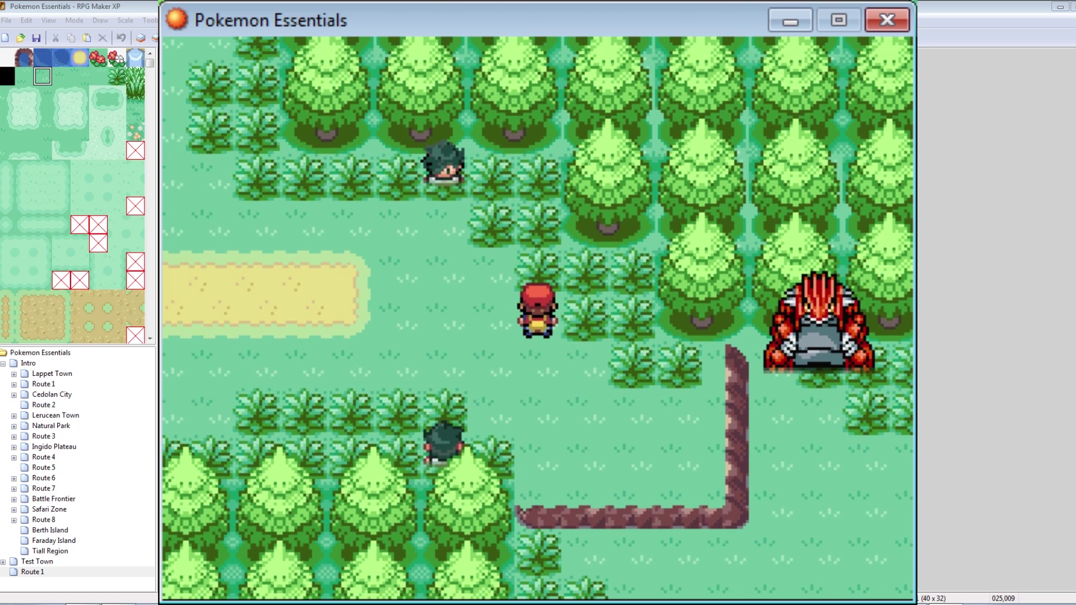
# - Walk between the two facing trainers, advance the shorts message and skip their battle with the debug bypass
pyautogui.press('Down')
pyautogui.press('Down')
pyautogui.press('Down')
pyautogui.press('Left')
pyautogui.press('Left')
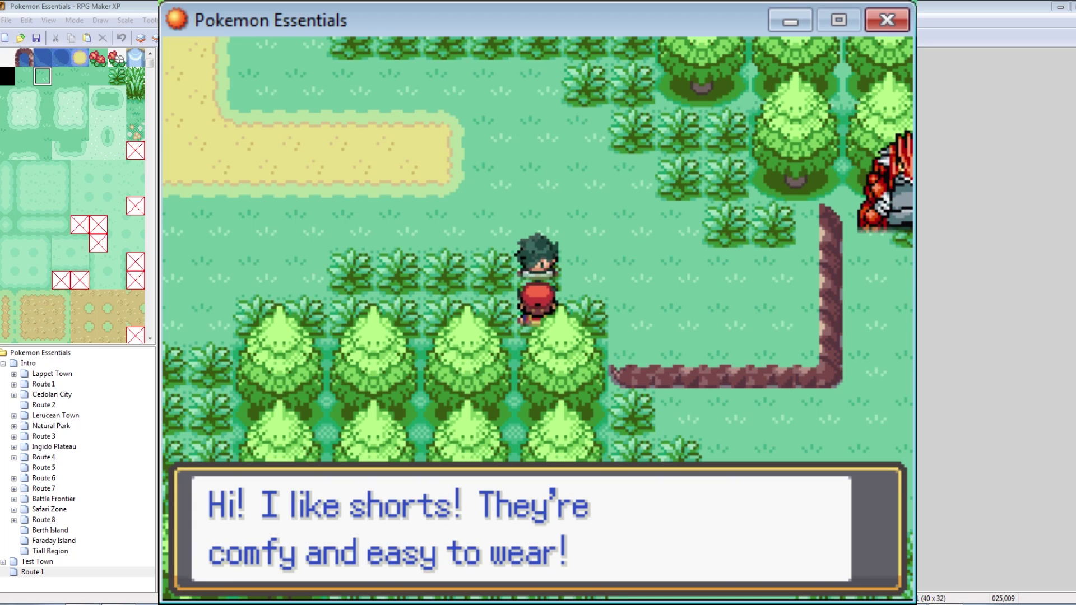
pyautogui.press('c')
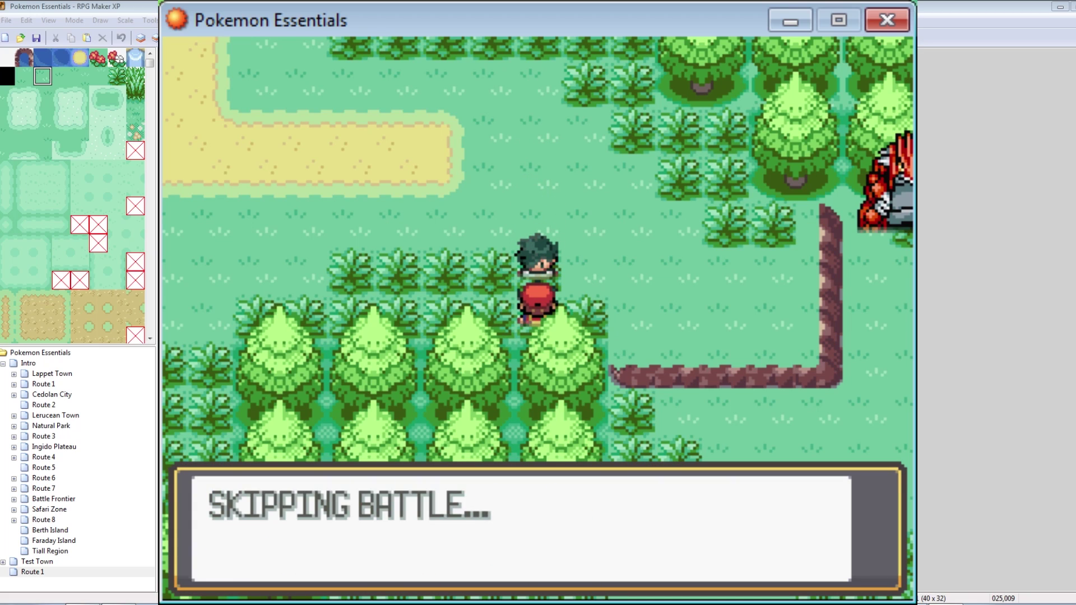
# - Walk the player away from the trainers, through the ledge in both directions and into the trees beside the Groudon
pyautogui.press('Right')
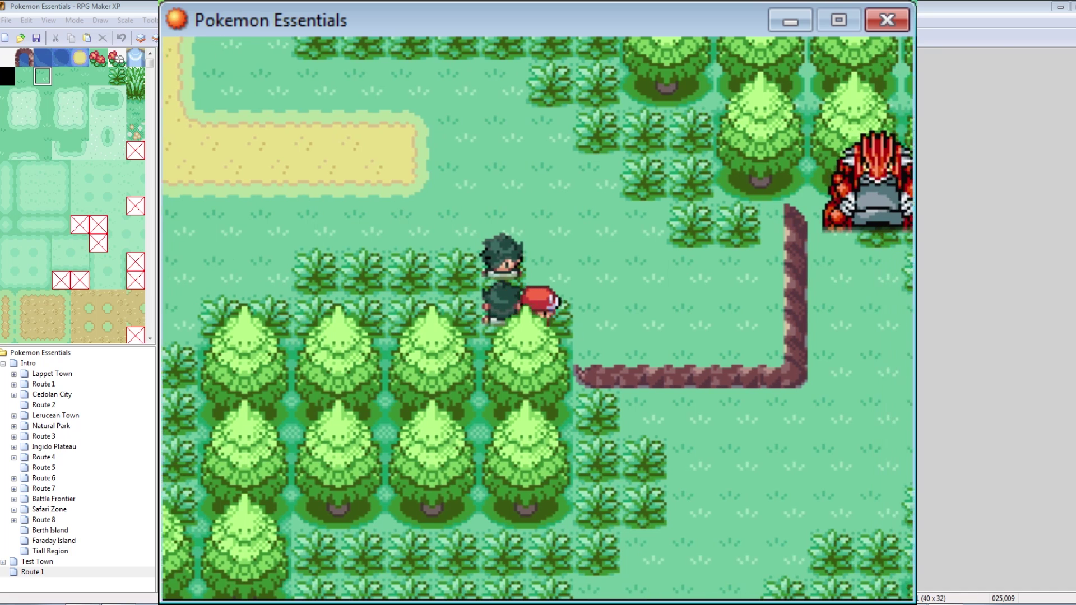
pyautogui.press('Right')
pyautogui.press('Right')
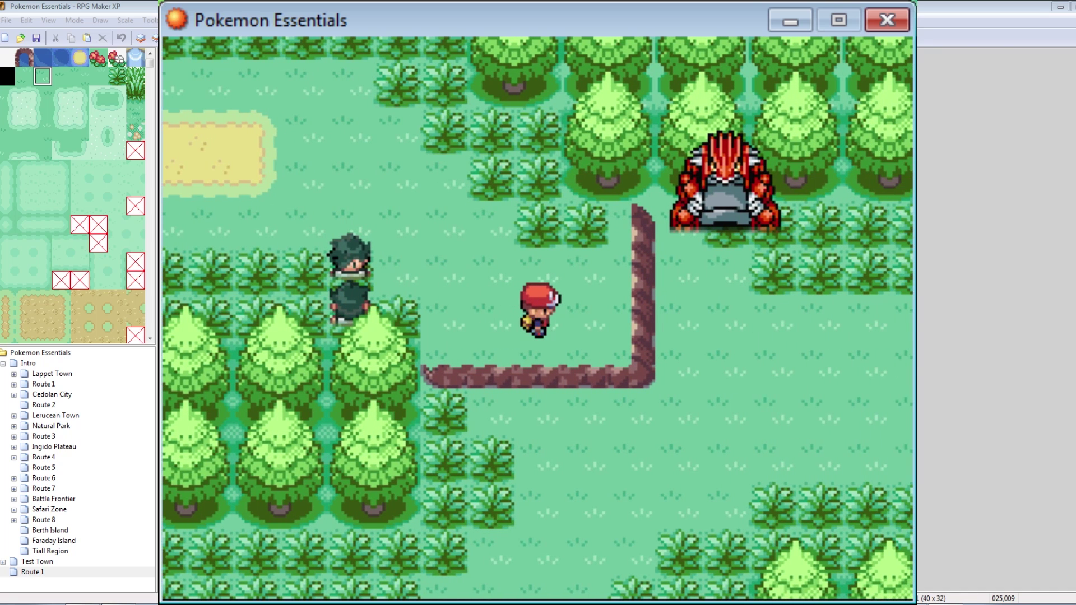
pyautogui.press('Down')
pyautogui.press('Down')
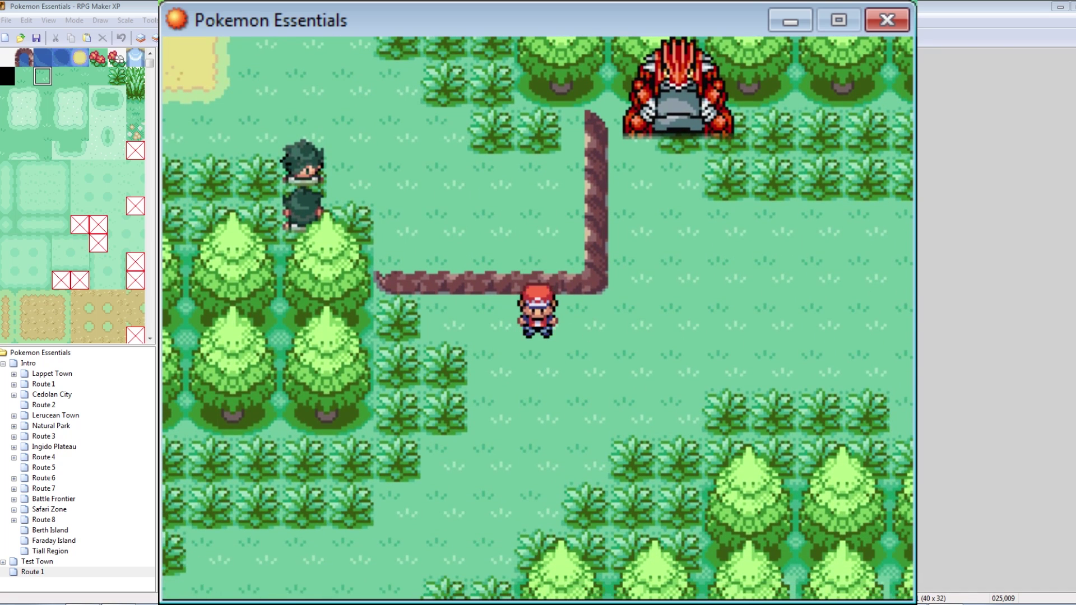
pyautogui.press('Up')
pyautogui.press('Up')
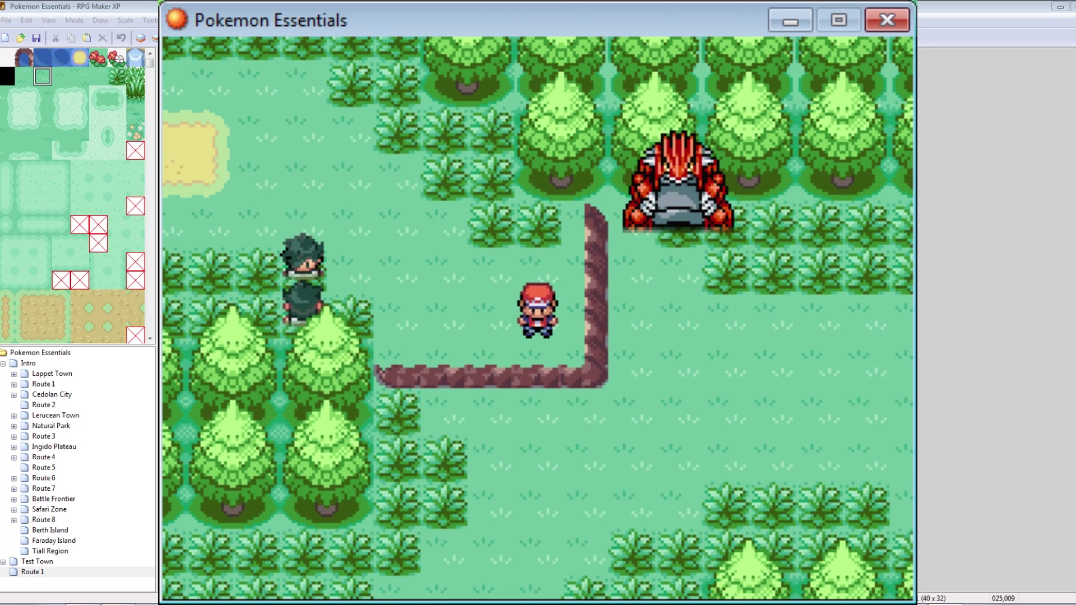
pyautogui.press('Up')
pyautogui.press('Up')
pyautogui.press('Up')
pyautogui.press('Right')
pyautogui.press('Right')
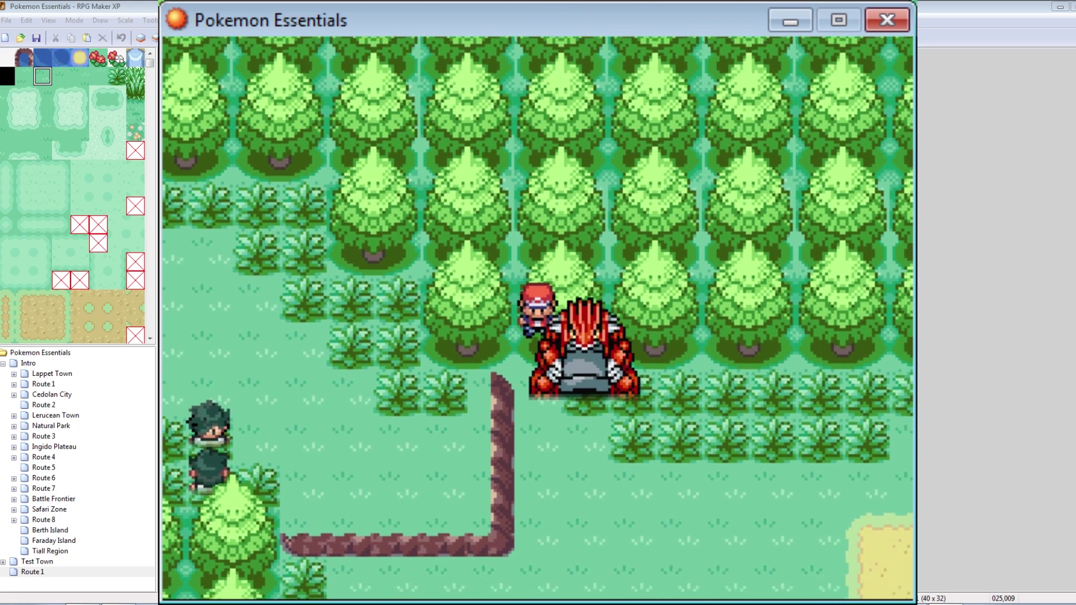
# - Walk the player back across the ledge area and through to the grass west of the two trainers
pyautogui.press('Down')
pyautogui.press('Down')
pyautogui.press('Left')
pyautogui.press('Left')
pyautogui.press('Left')
pyautogui.press('Left')
pyautogui.press('Left')
pyautogui.press('Down')
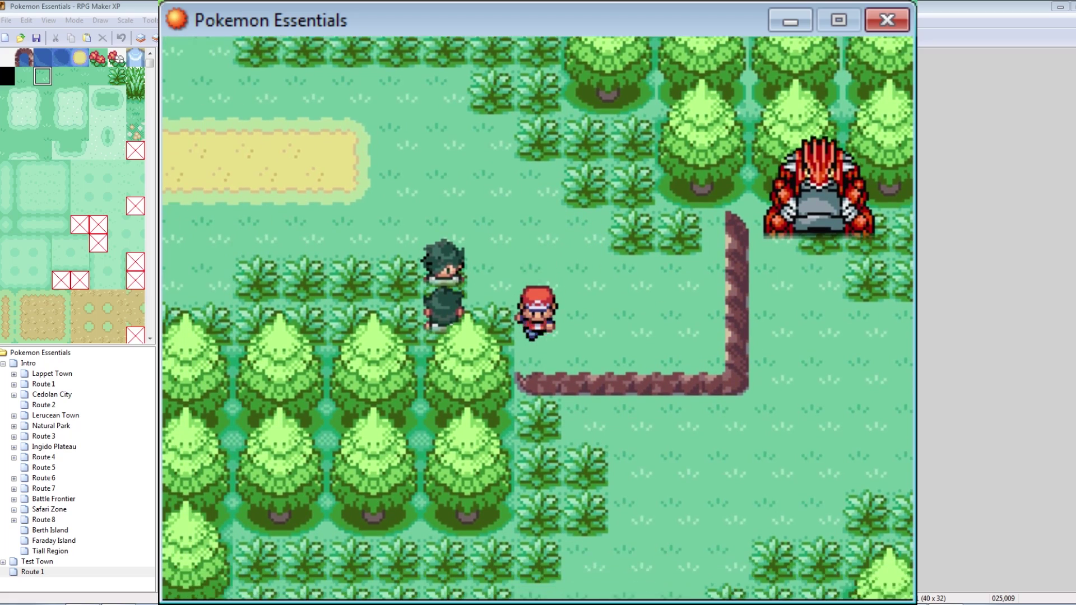
pyautogui.press('Down')
pyautogui.press('Left')
pyautogui.press('Left')
pyautogui.press('Left')
pyautogui.press('Up')
pyautogui.press('Up')
pyautogui.press('Up')
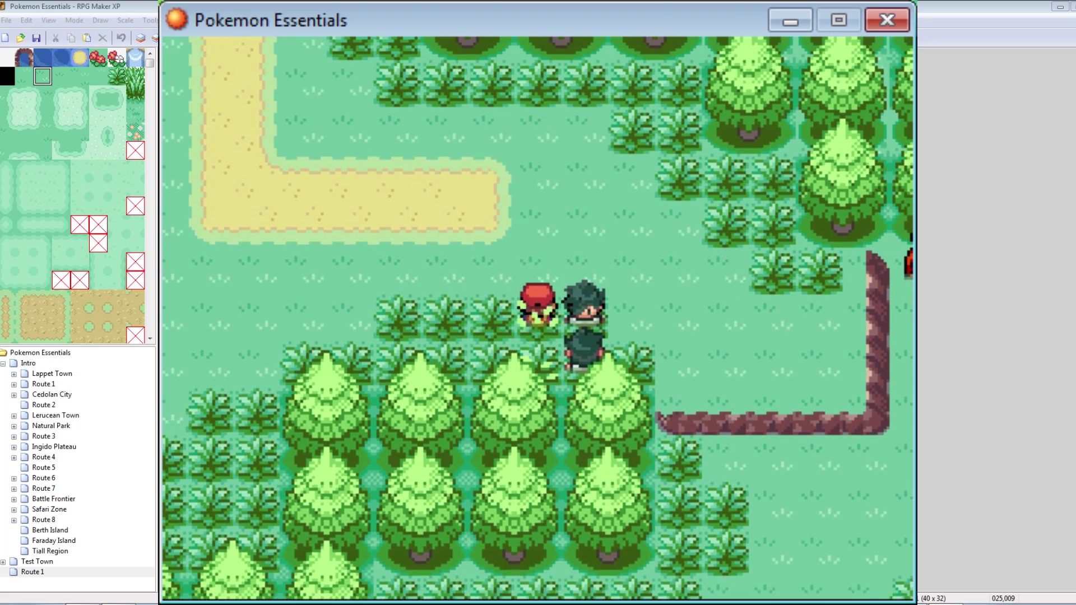
# - Walk the player north into the trees, east through them and back down to the ledge near the Groudon
pyautogui.press('Up')
pyautogui.press('Up')
pyautogui.press('Up')
pyautogui.press('Up')
pyautogui.press('Up')
pyautogui.press('Up')
pyautogui.press('Right')
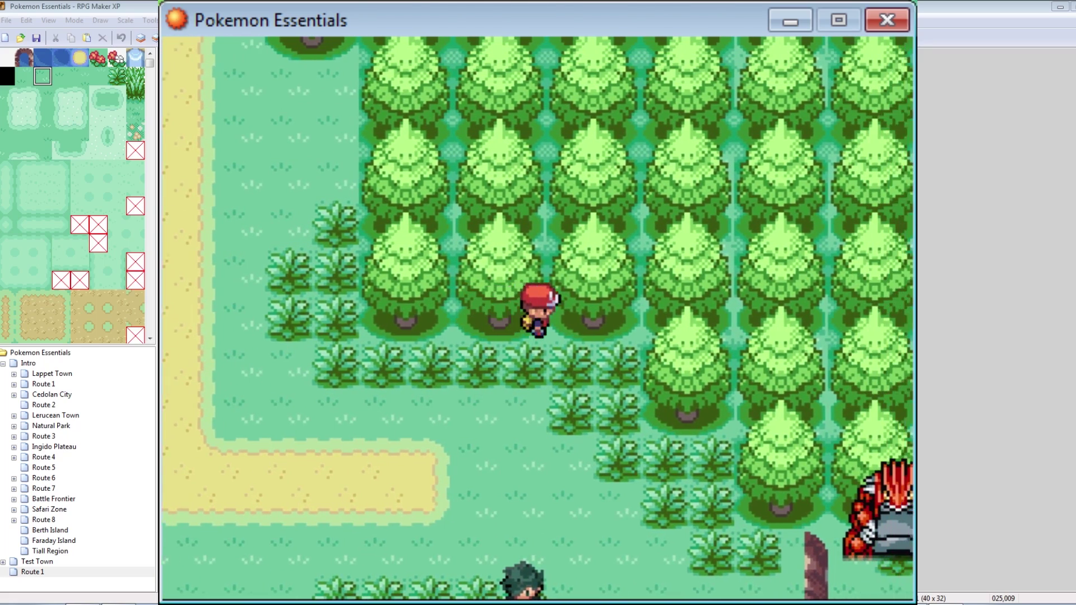
pyautogui.press('Right')
pyautogui.press('Right')
pyautogui.press('Right')
pyautogui.press('Right')
pyautogui.press('Down')
pyautogui.press('Down')
pyautogui.press('Down')
pyautogui.press('Down')
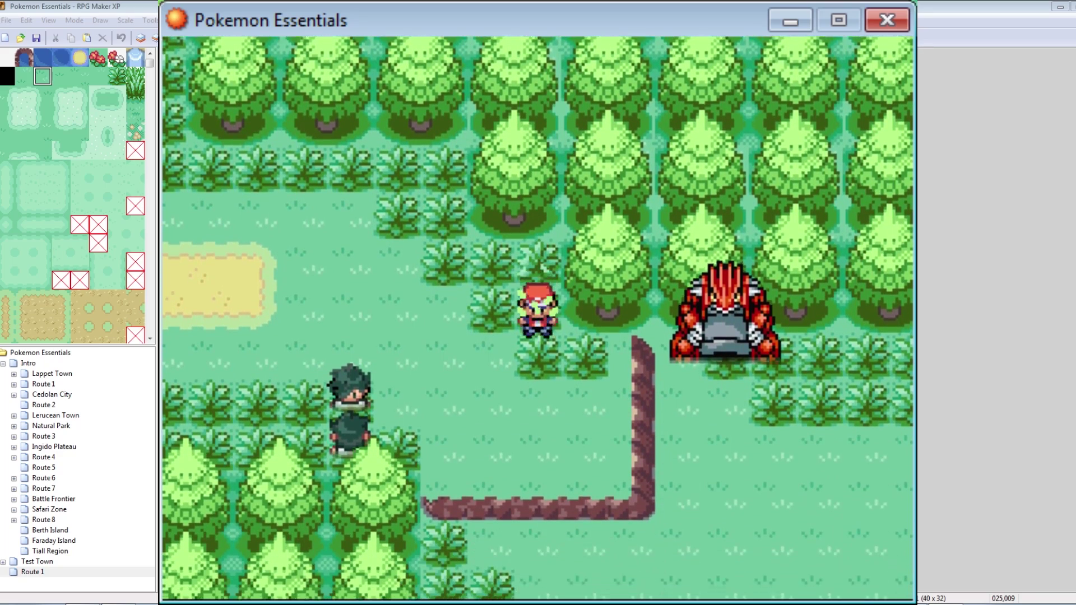
pyautogui.press('Down')
pyautogui.press('Down')
pyautogui.press('Right')
pyautogui.press('Right')
pyautogui.press('Right')
pyautogui.press('Up')
pyautogui.press('Down')
pyautogui.press('Left')
pyautogui.press('Left')
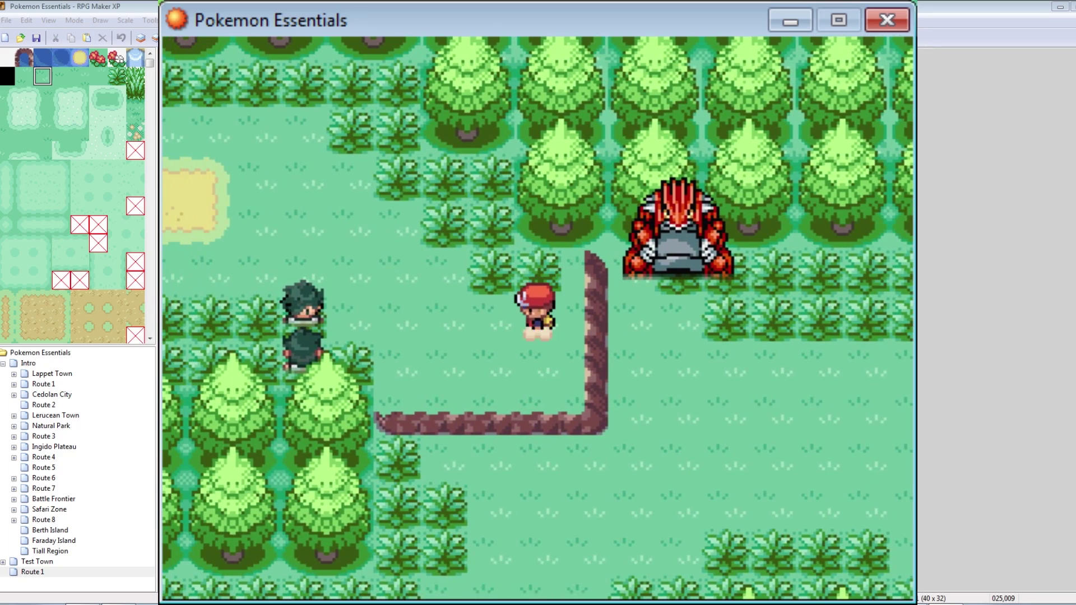
# - Walk the player back beside the two defeated trainers and close the playtest
pyautogui.press('Left')
pyautogui.press('Left')
pyautogui.press('Left')
pyautogui.press('Left')
pyautogui.press('Right')
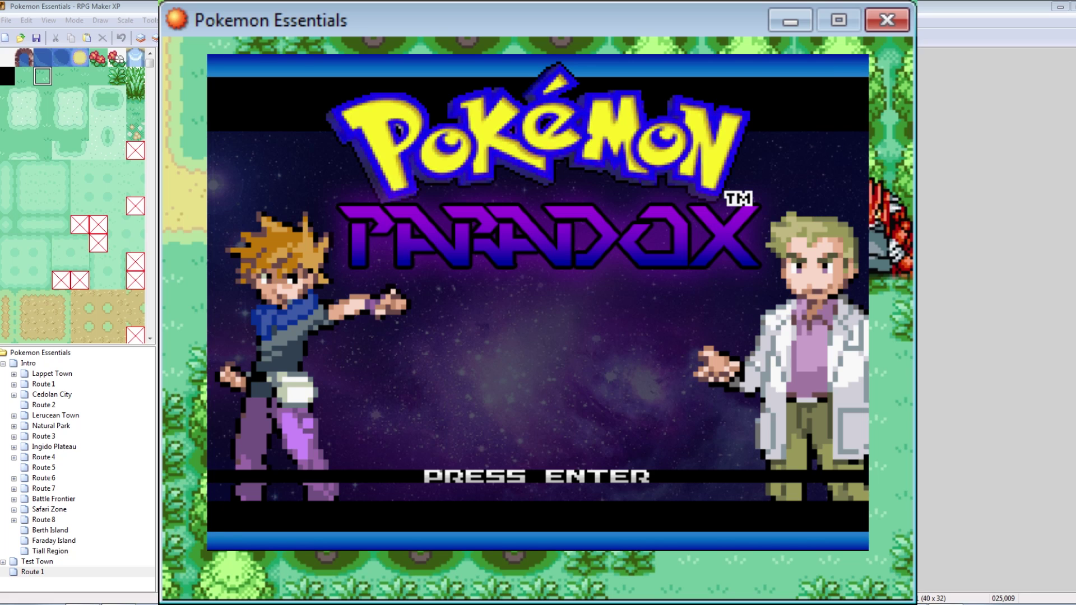
pyautogui.press('Return')
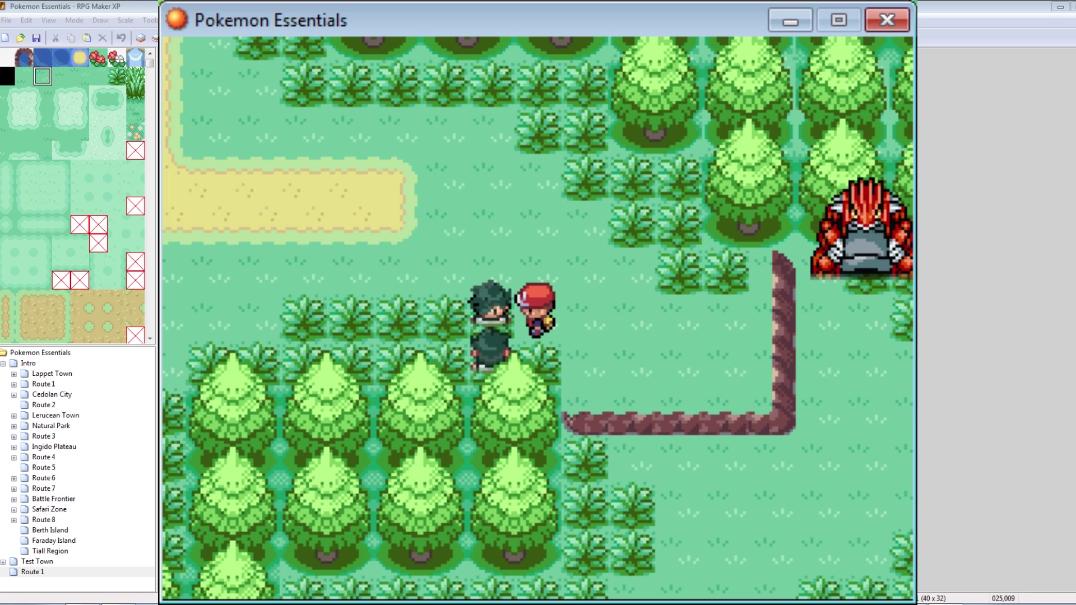
pyautogui.click(886, 20)
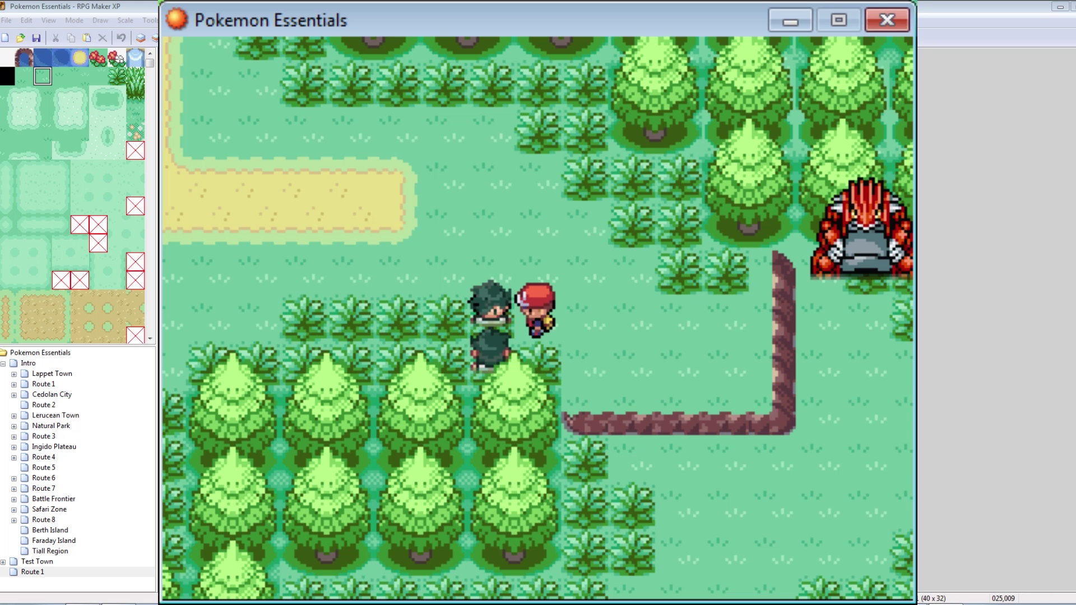